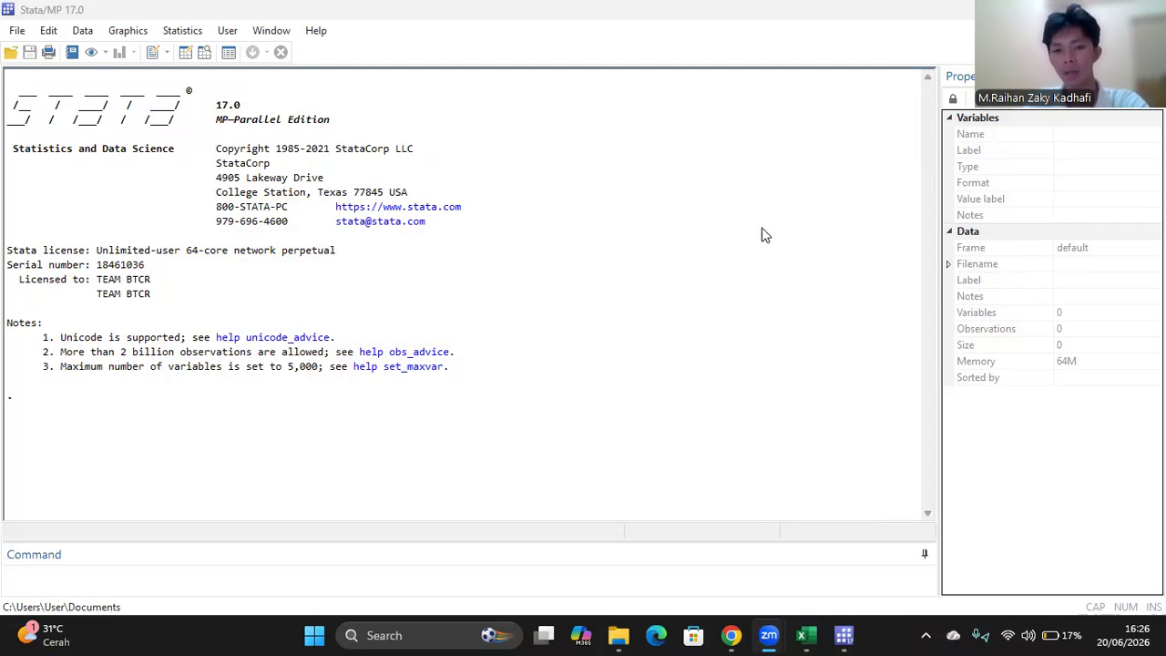
# Check the source data in the datazaky1 workbook in Excel, and switch to the Do-file Editor in Stata.
pyautogui.click(805, 635)
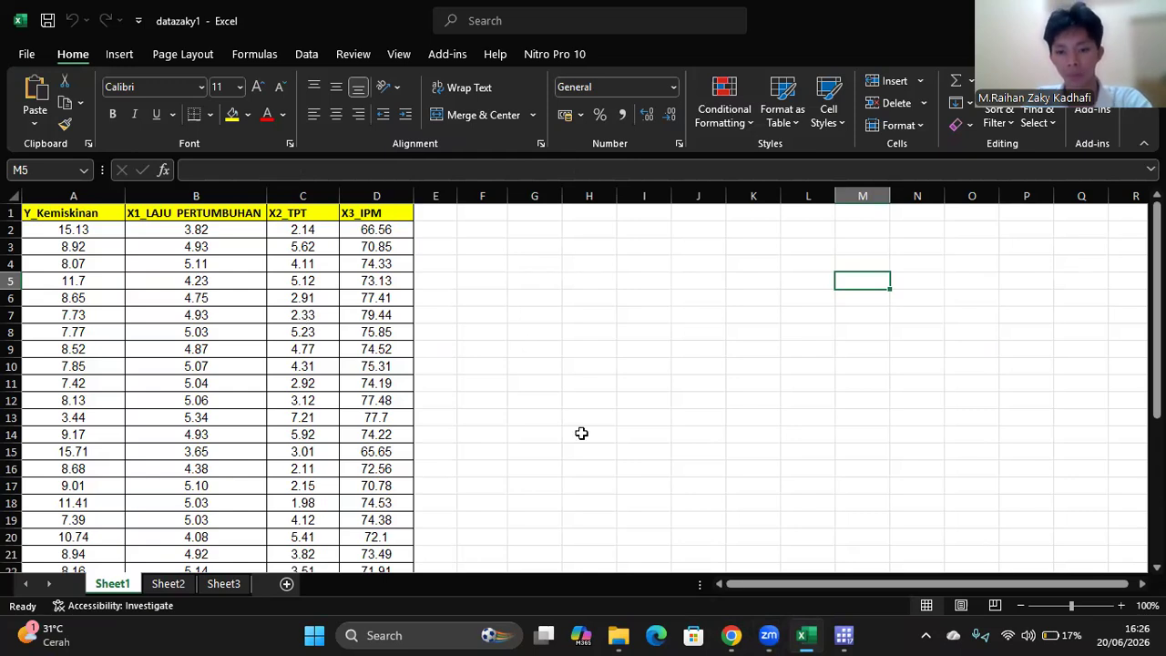
pyautogui.click(843, 635)
pyautogui.click(830, 590)
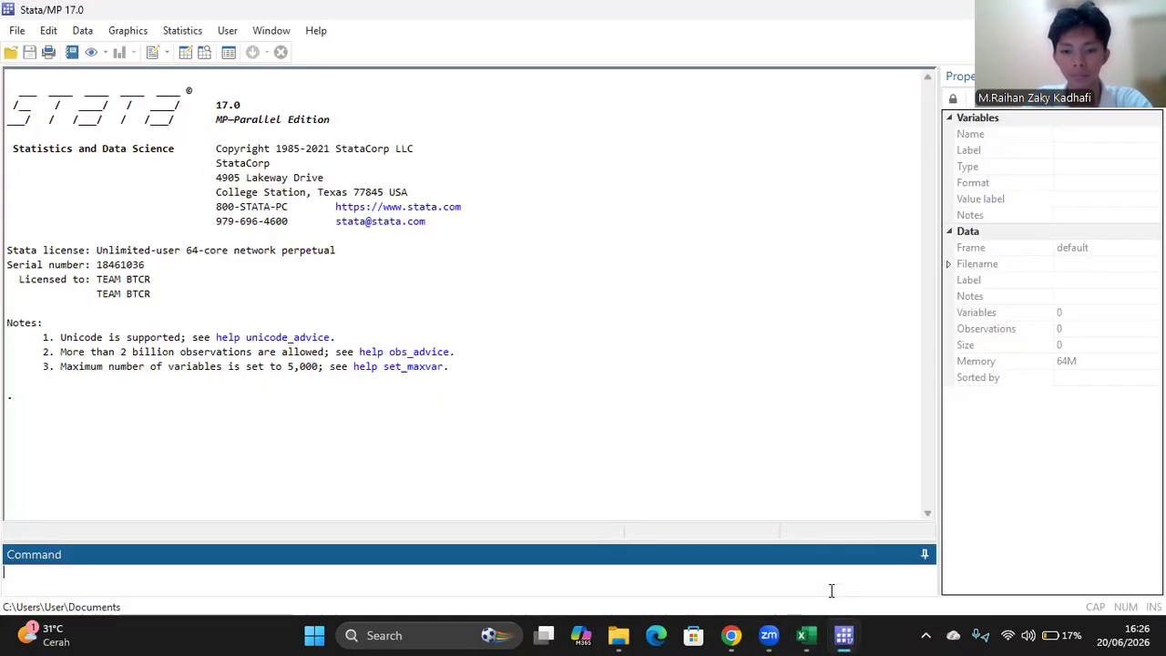
pyautogui.moveTo(850, 636)
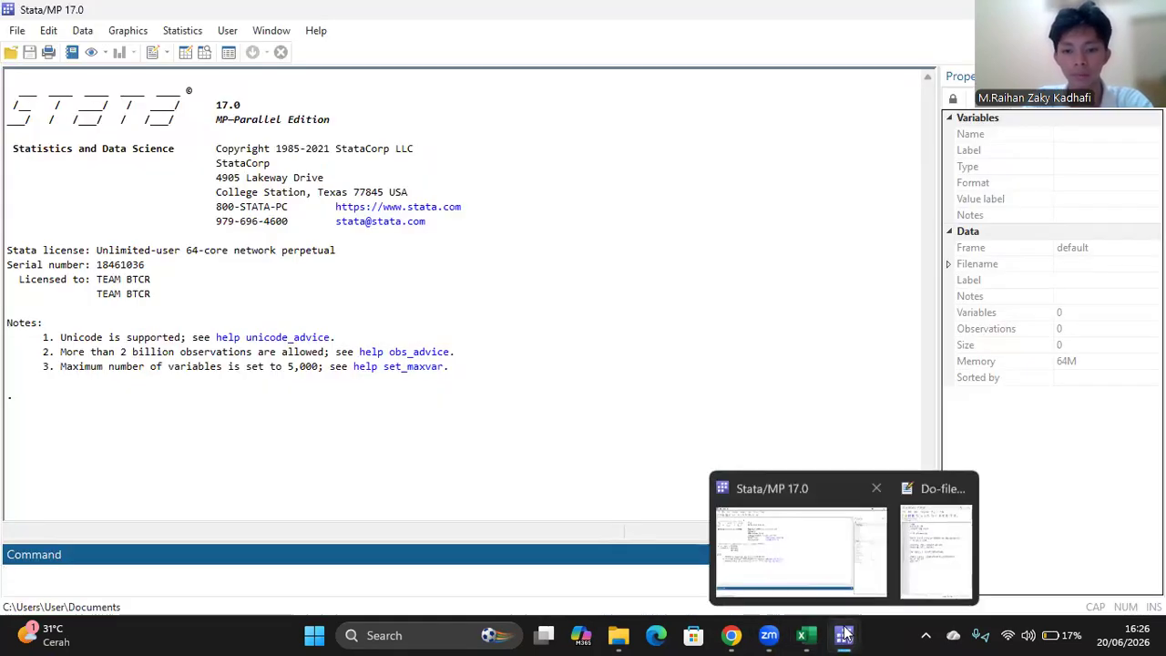
pyautogui.click(961, 549)
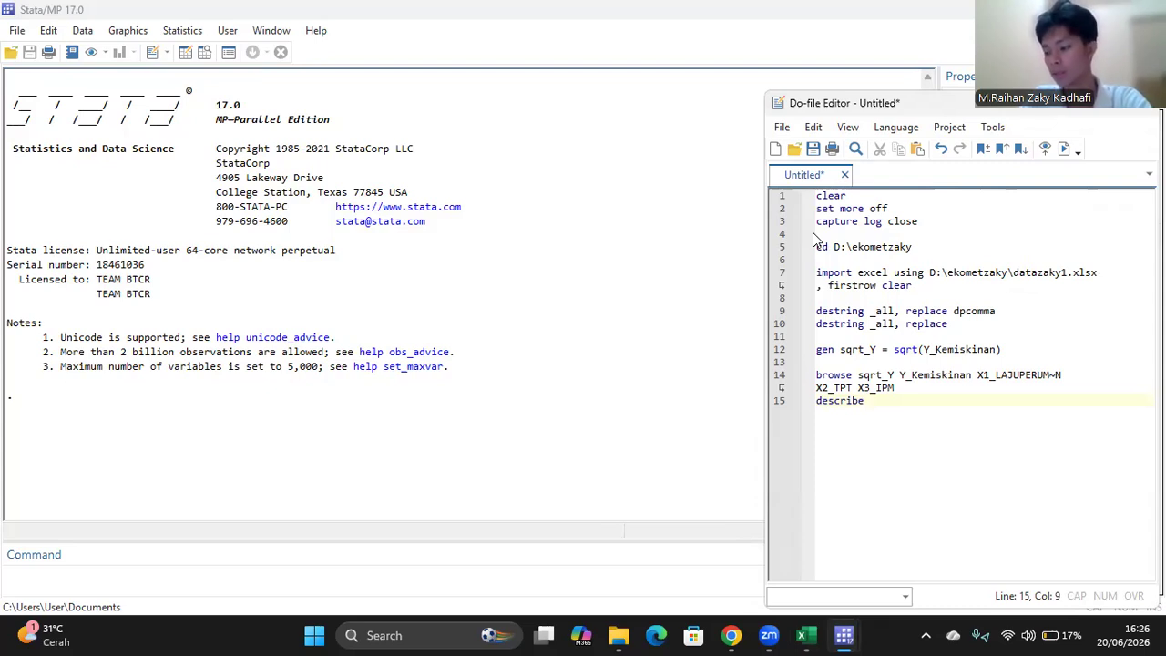
# Load datazaky1.xlsx with first-row variable names by running the do-file's reset, cd D:\ekometzaky and import excel lines.
pyautogui.moveTo(781, 204); pyautogui.dragTo(787, 228)
pyautogui.click(1065, 151)
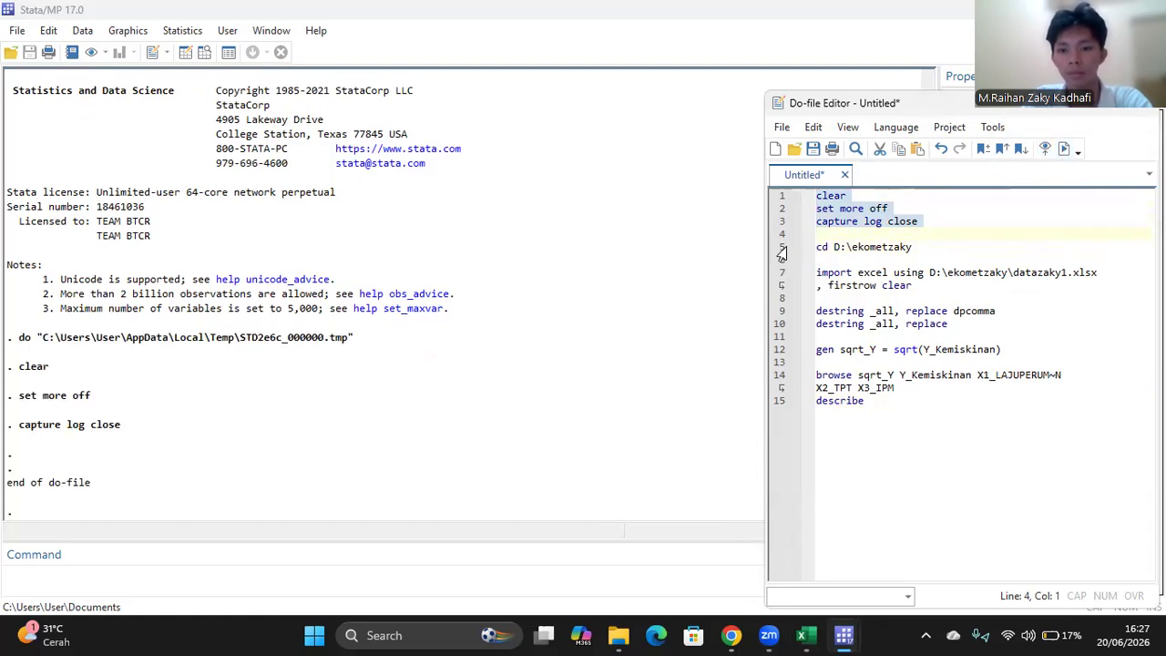
pyautogui.click(782, 250)
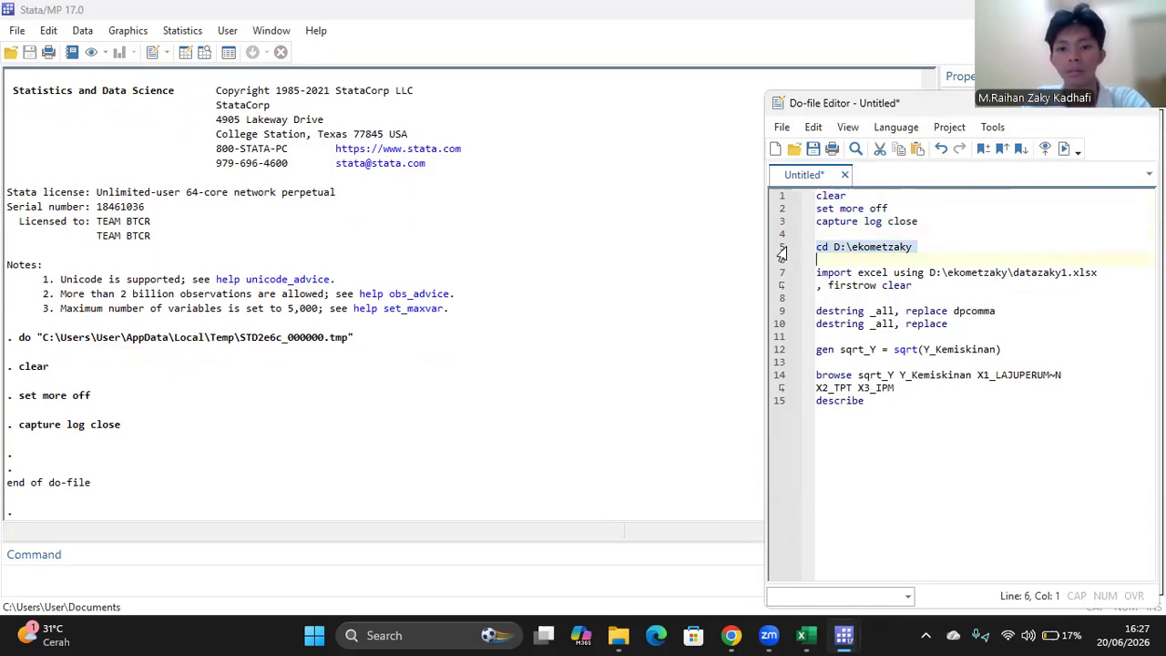
pyautogui.click(1063, 152)
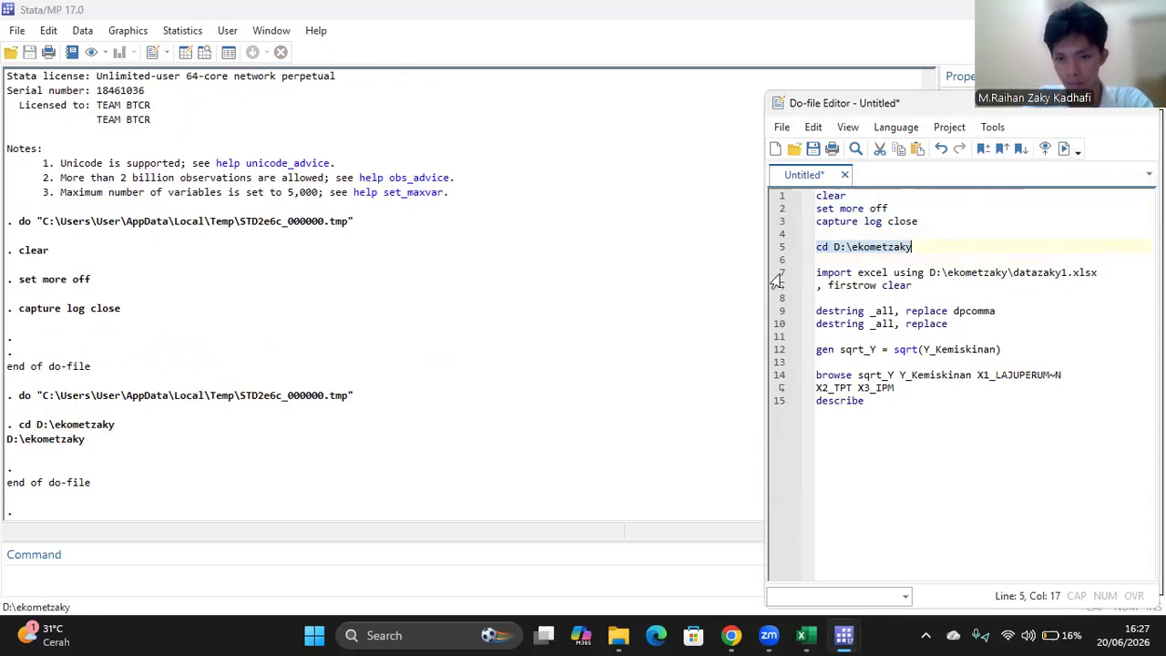
pyautogui.click(775, 280)
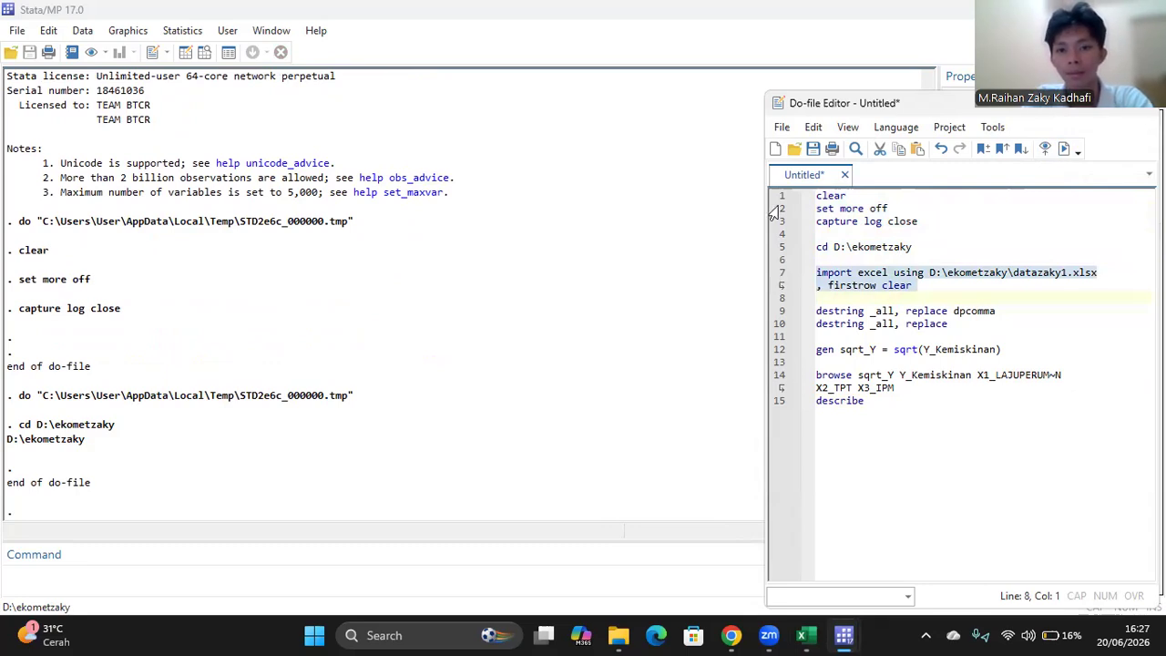
pyautogui.click(1064, 150)
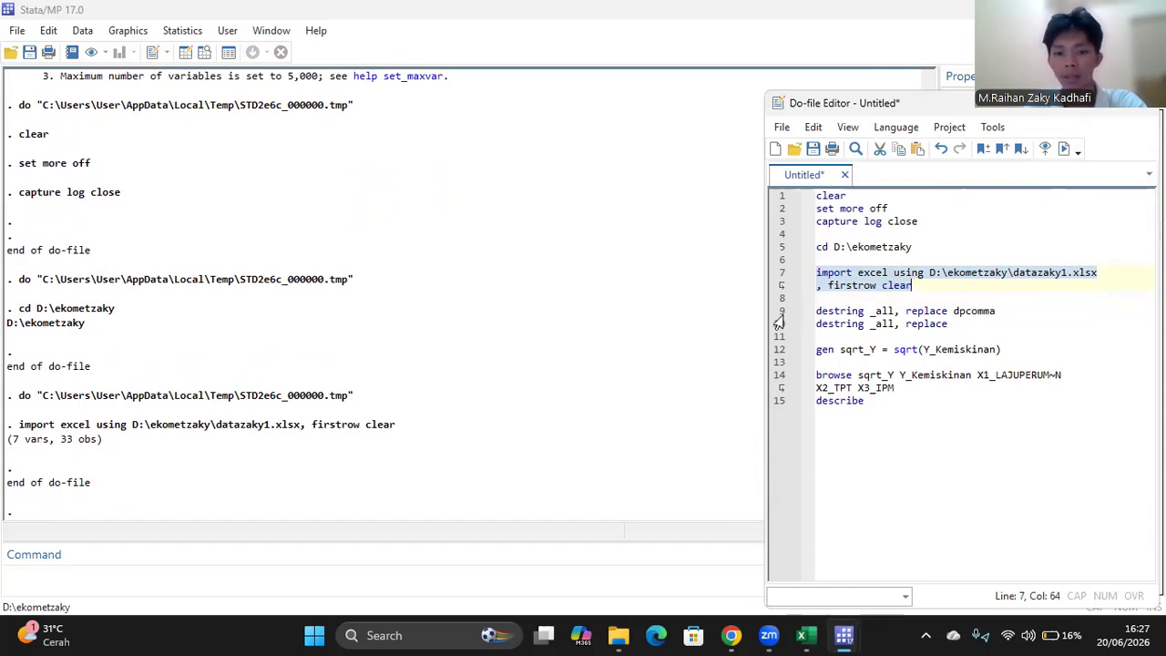
# Run the two destring lines and the line generating sqrt_Y as the square root of Y_Kemiskinan.
pyautogui.moveTo(773, 311); pyautogui.dragTo(774, 333)
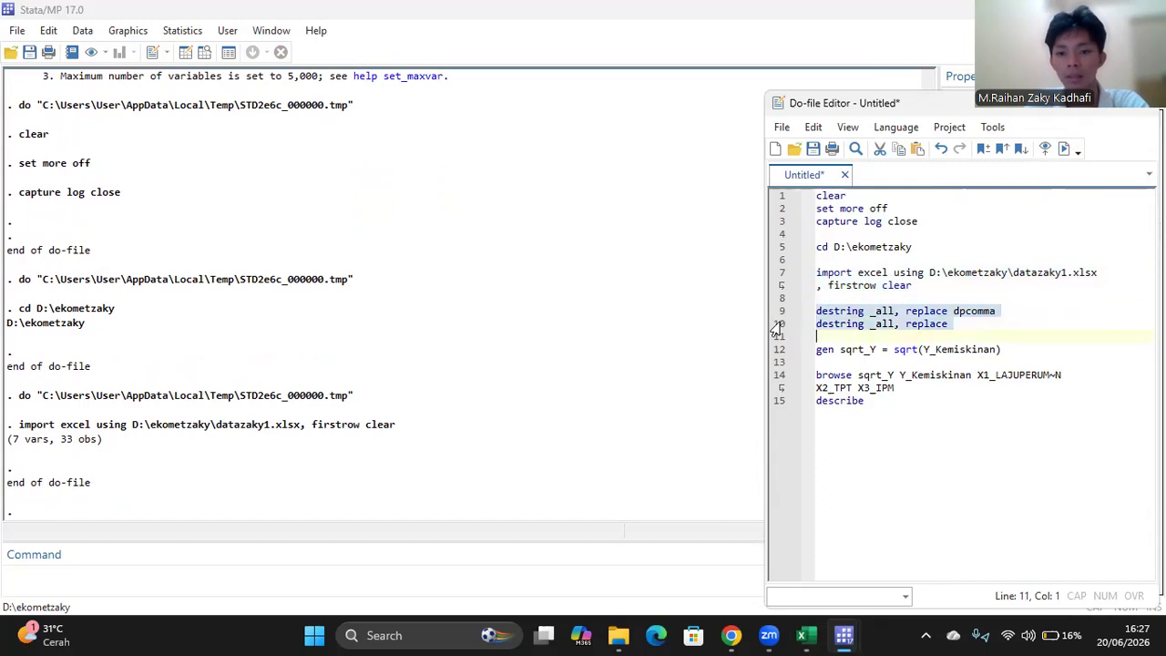
pyautogui.click(1063, 149)
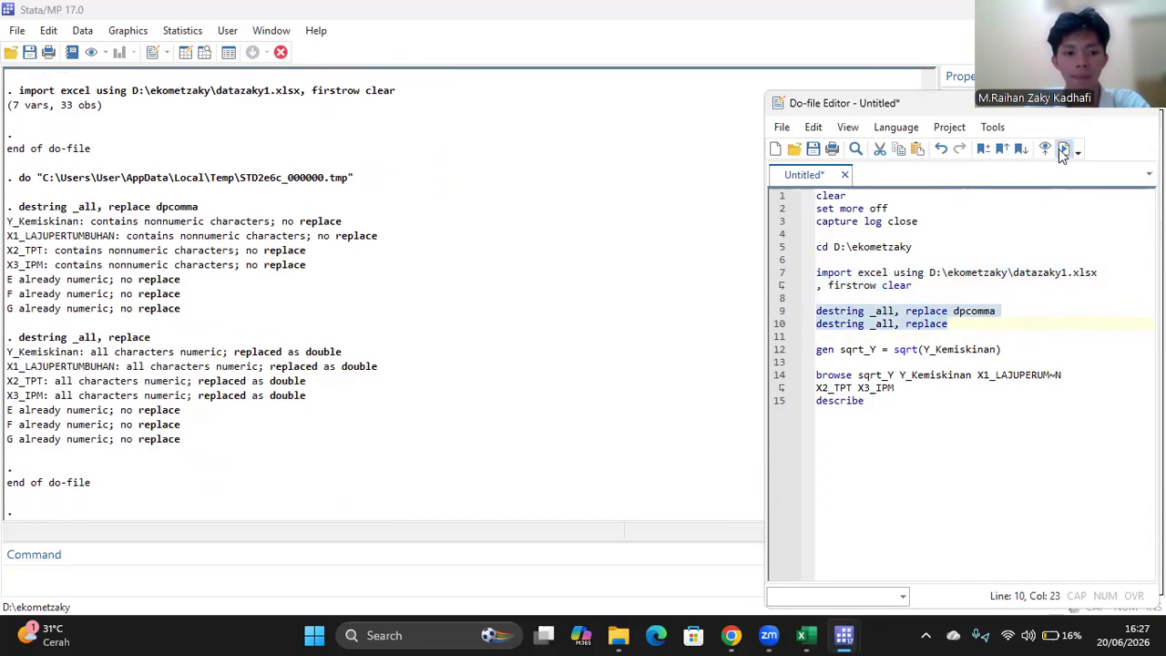
pyautogui.click(772, 352)
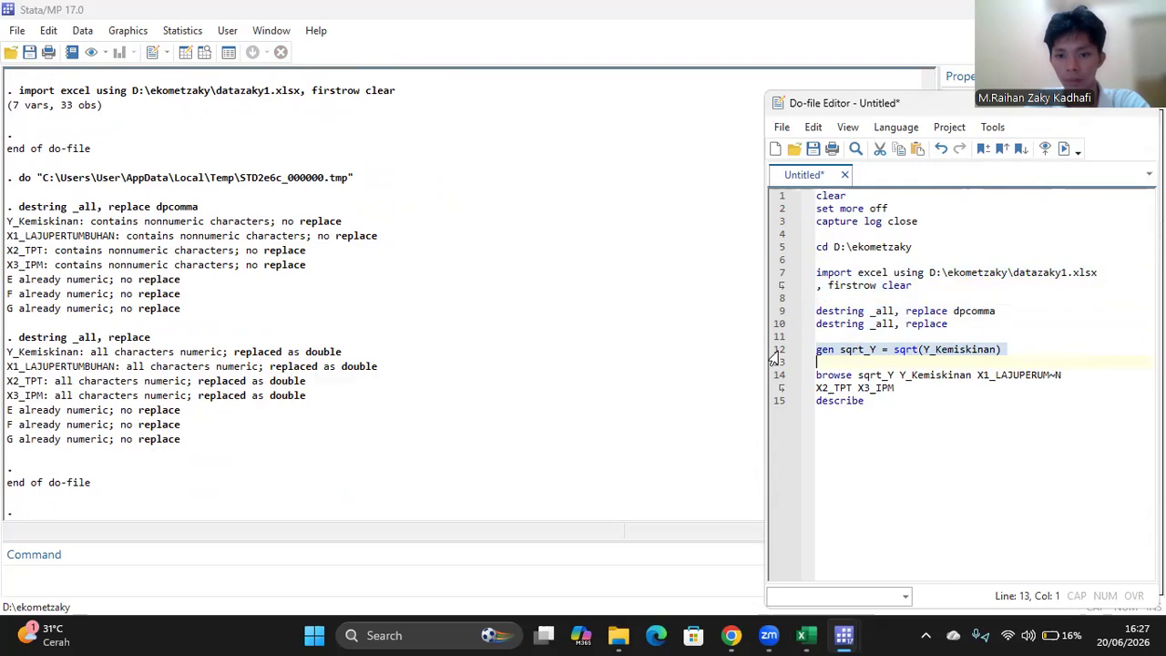
pyautogui.click(1064, 149)
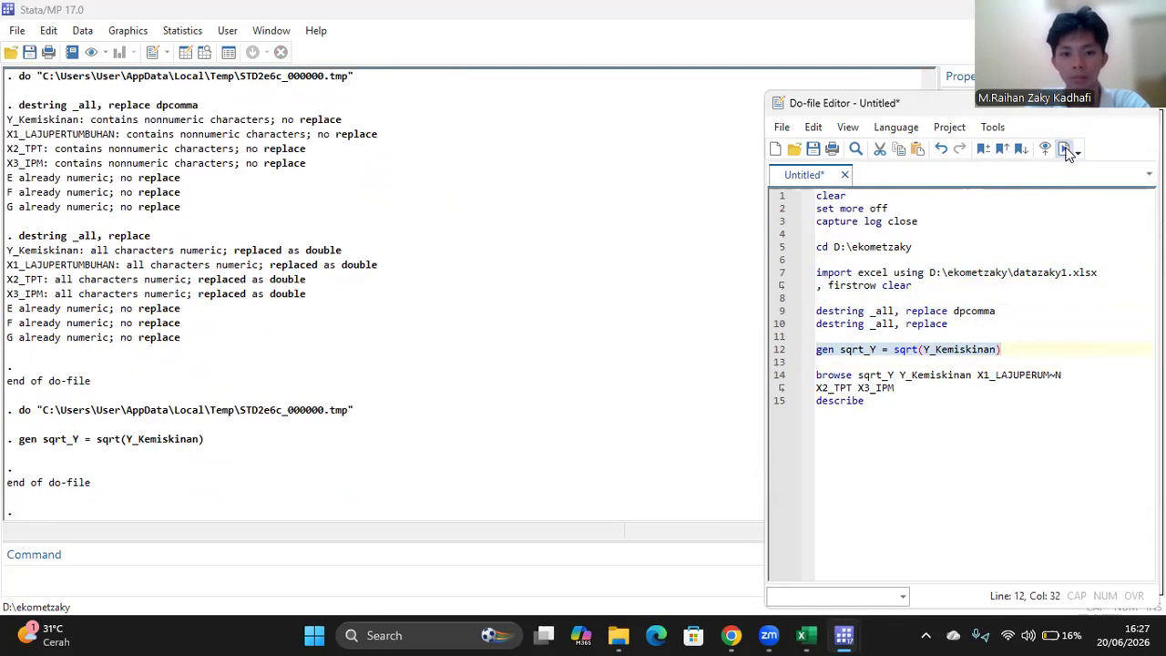
# Try to run the browse and describe lines at the end of the do-file.
pyautogui.click(776, 379)
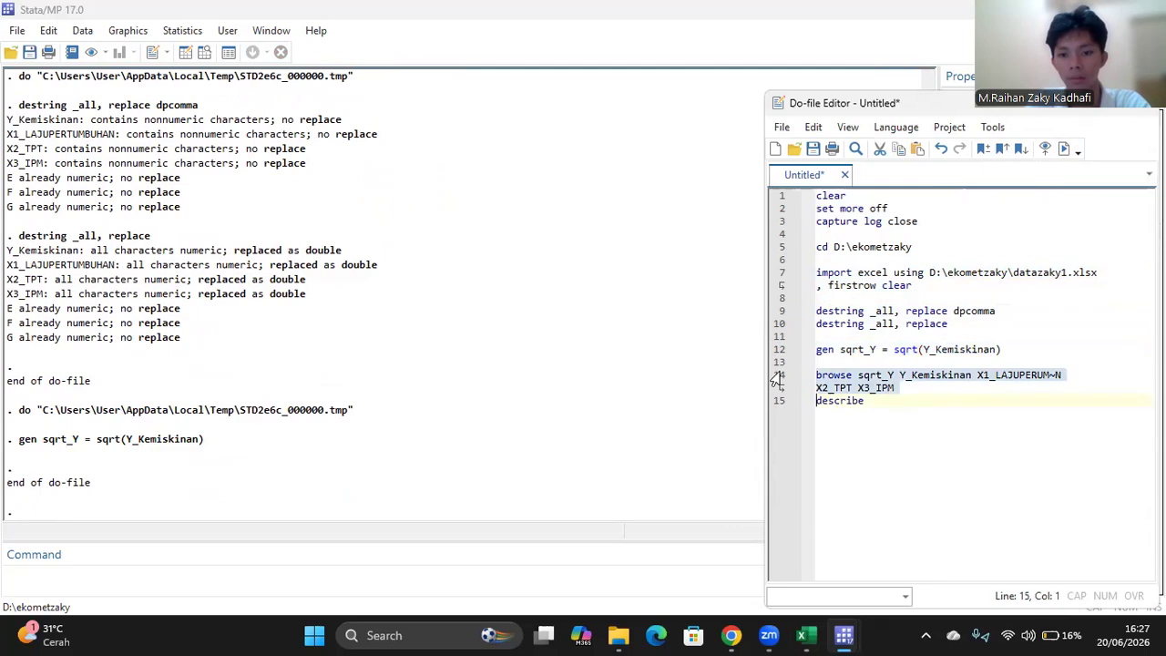
pyautogui.moveTo(776, 379); pyautogui.dragTo(777, 401)
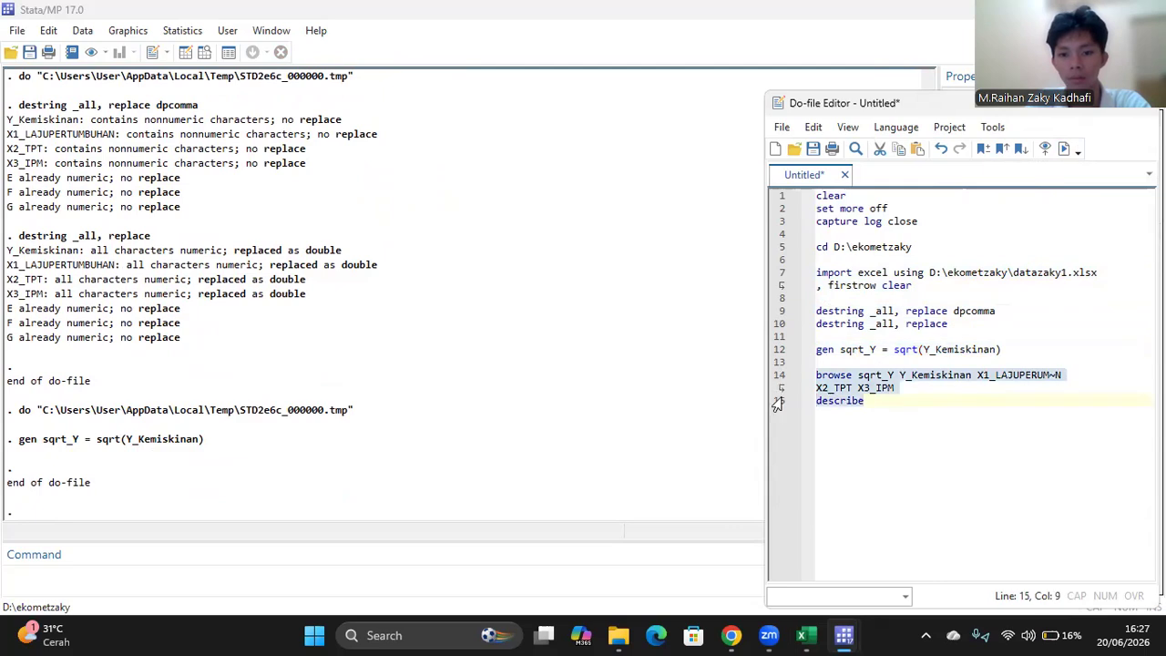
pyautogui.click(1066, 153)
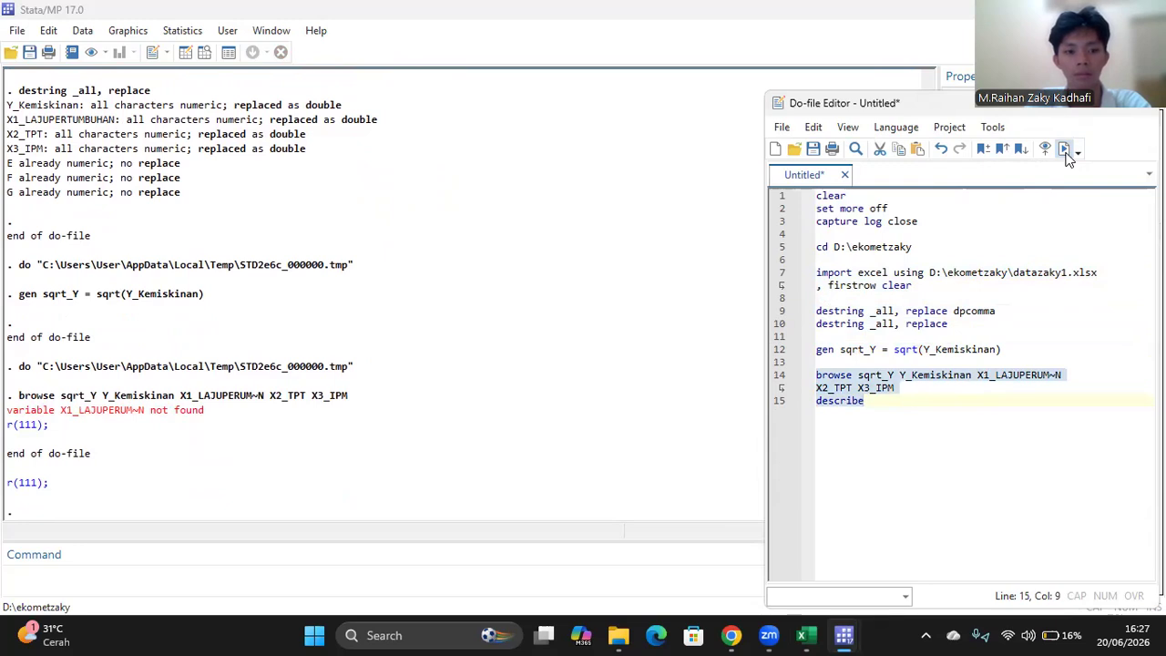
# Correct the X1 variable name in the browse line to X1_LAJUPERTUM~N.
pyautogui.click(1049, 374)
pyautogui.press('BackSpace')
pyautogui.press('BackSpace')
pyautogui.write('T')
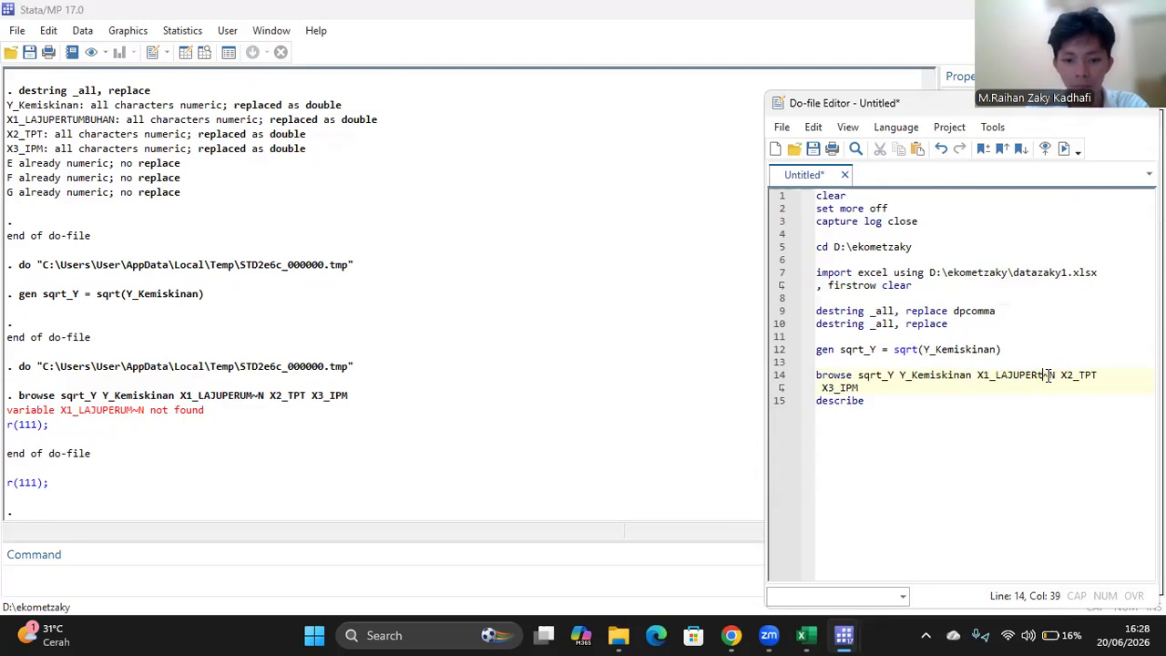
pyautogui.write('um')
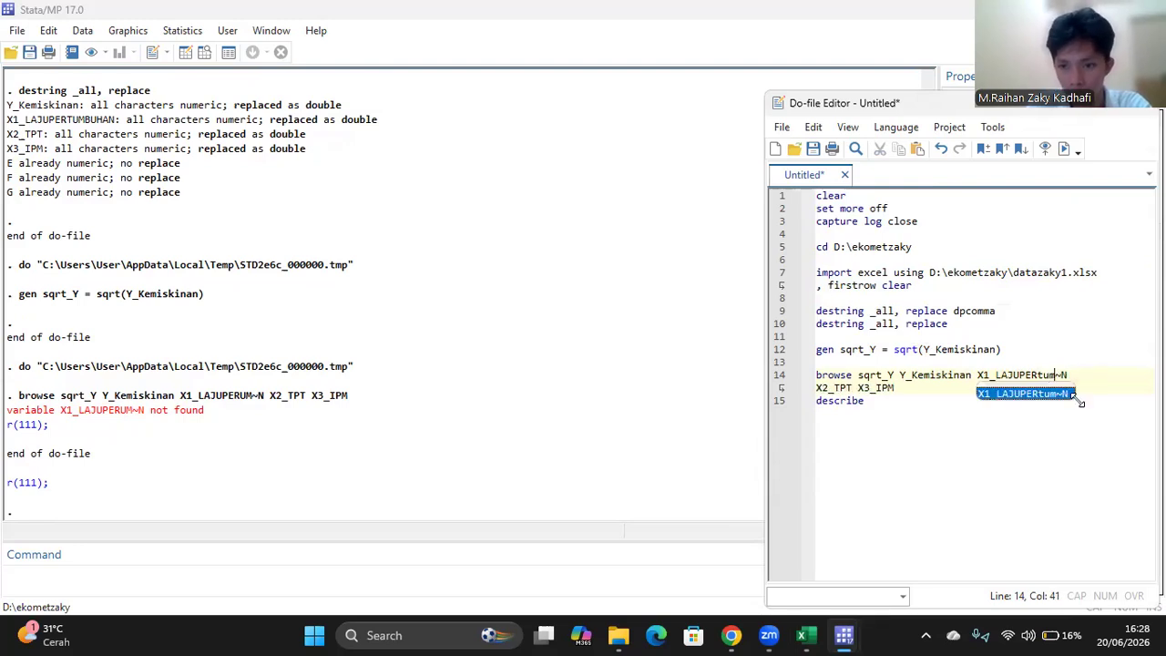
pyautogui.press('BackSpace')
pyautogui.press('BackSpace')
pyautogui.press('capslock')
pyautogui.write('UM')
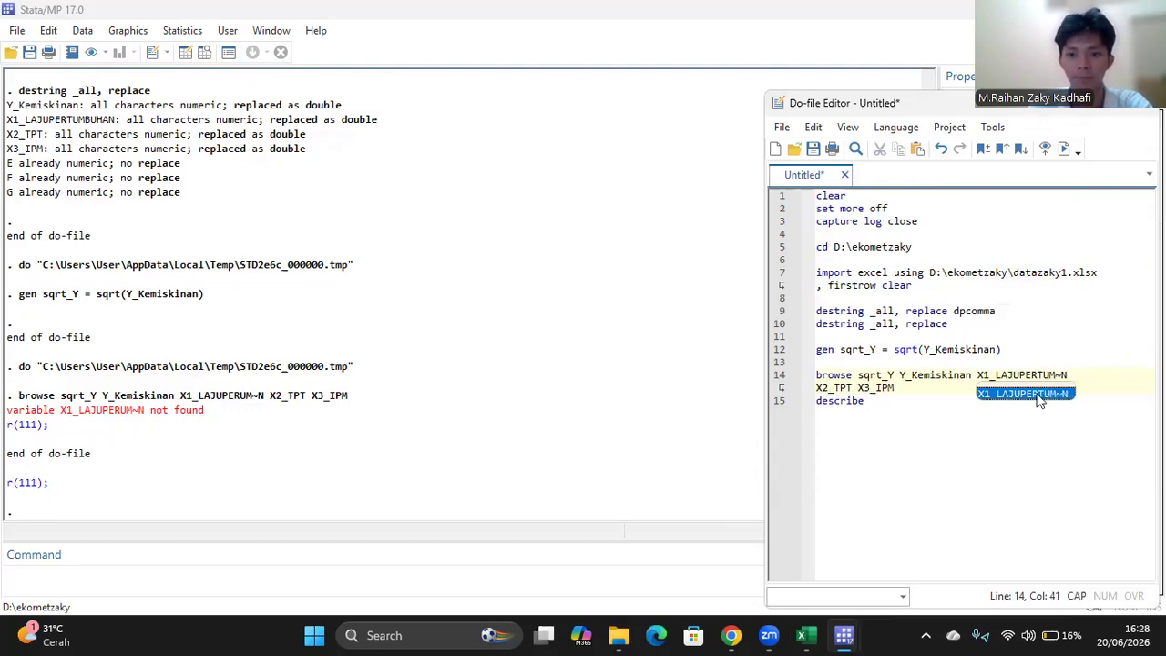
# Run the corrected browse line together with describe, and close the data browser after viewing the variables.
pyautogui.click(775, 381)
pyautogui.moveTo(775, 381); pyautogui.dragTo(775, 404)
pyautogui.click(1063, 150)
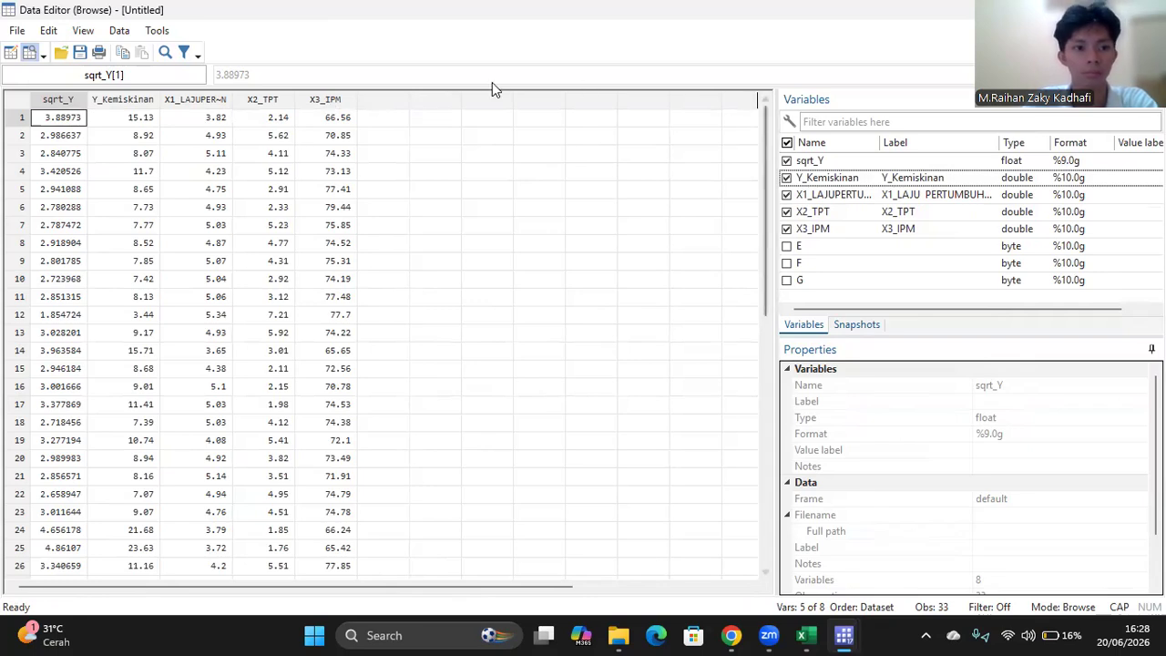
pyautogui.doubleClick(171, 13)
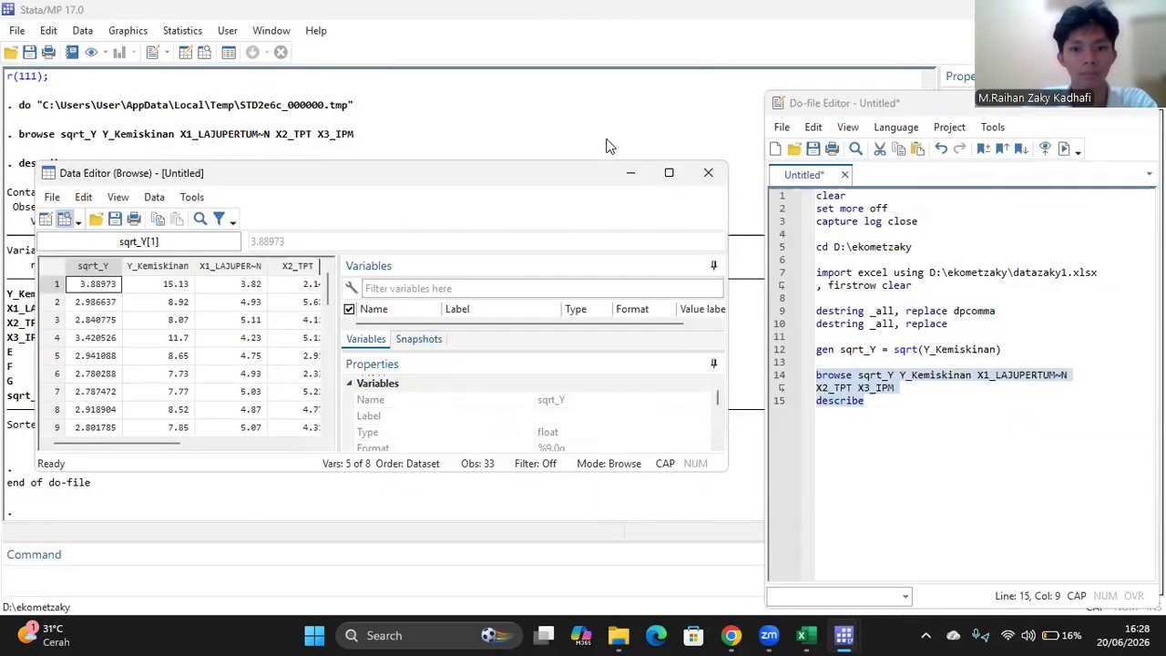
pyautogui.click(709, 173)
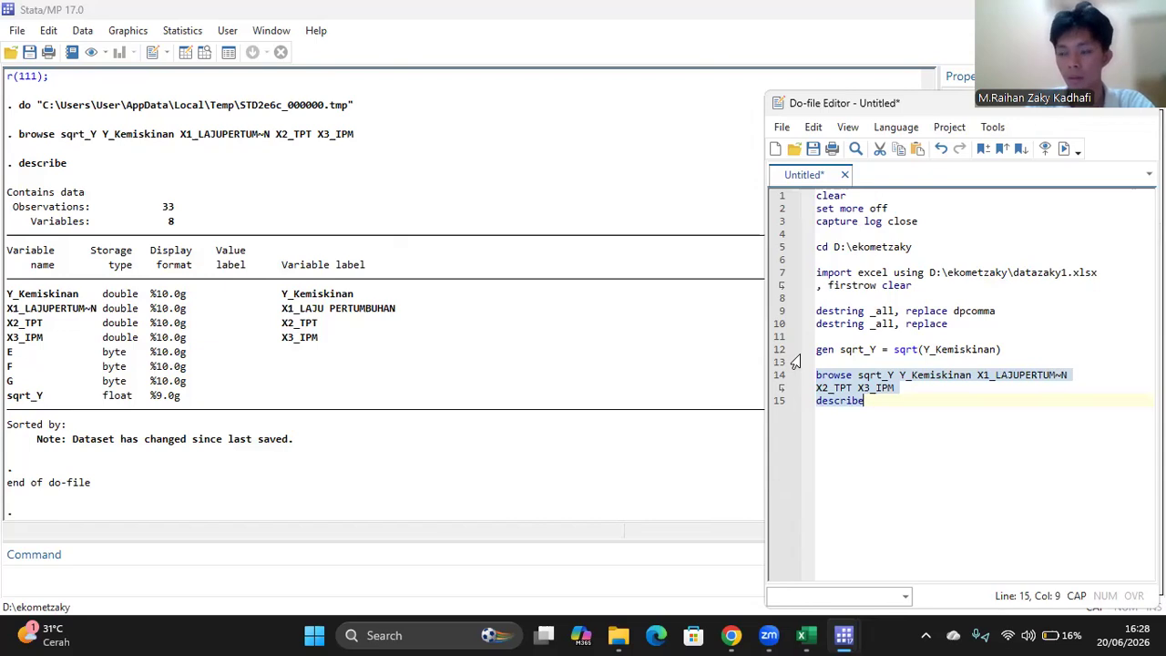
# Begin a graph twoway (scatter) command on line 17, leaving one blank line below describe.
pyautogui.click(868, 405)
pyautogui.press('Return')
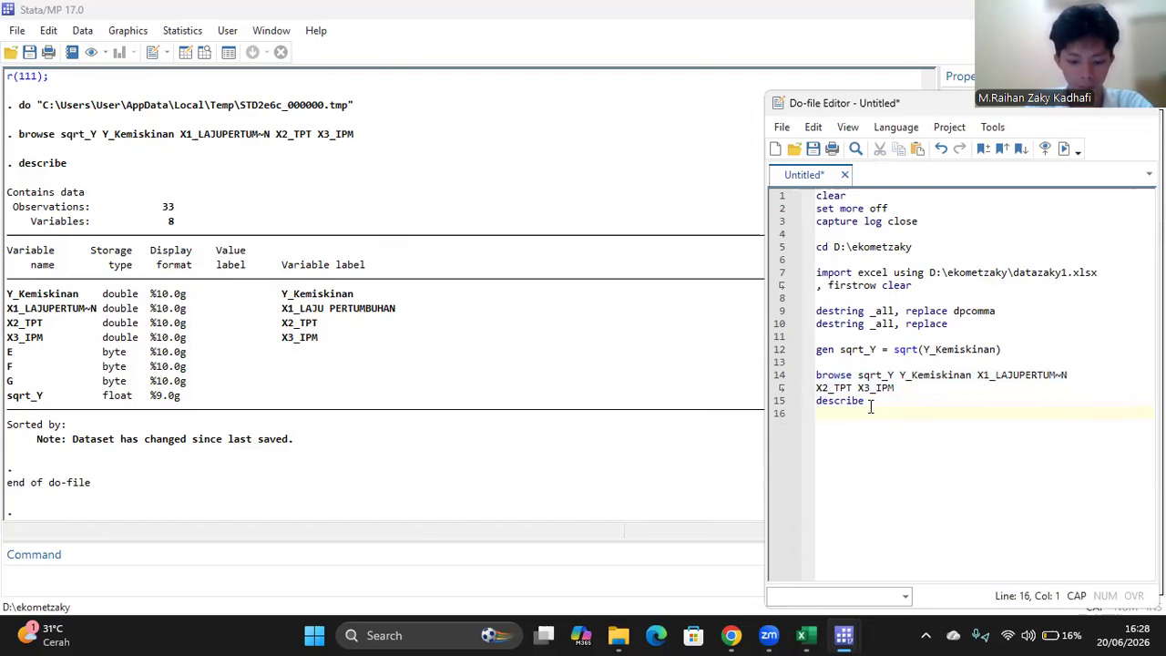
pyautogui.press('Return')
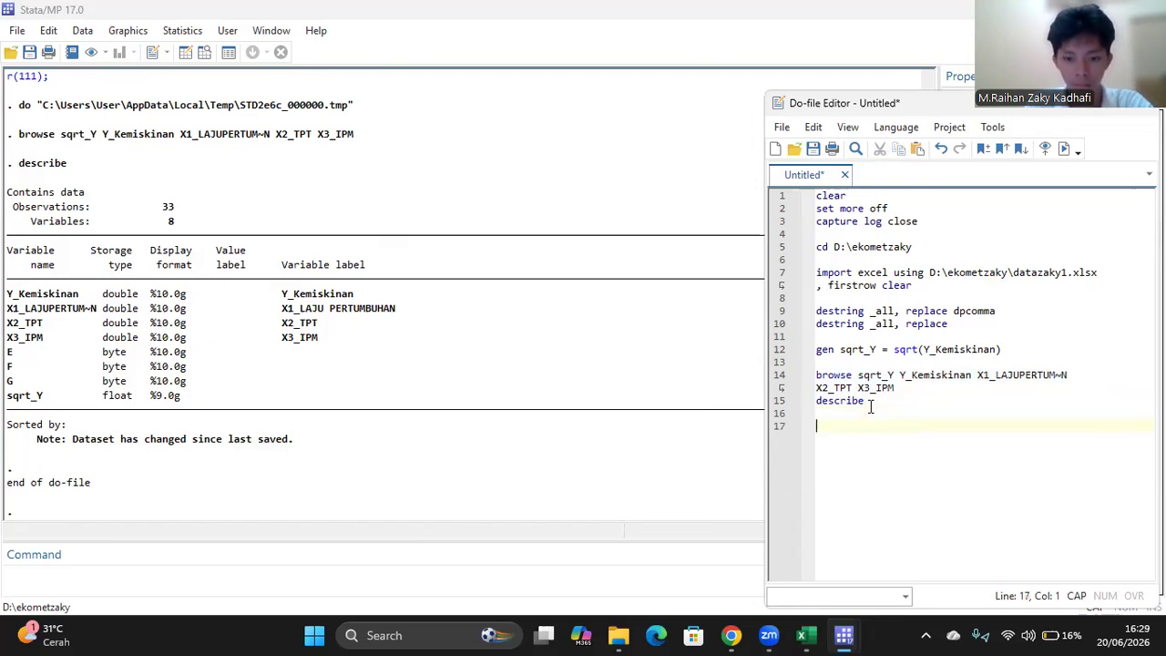
pyautogui.write('G')
pyautogui.press('BackSpace')
pyautogui.press('capslock')
pyautogui.write('graph twoway')
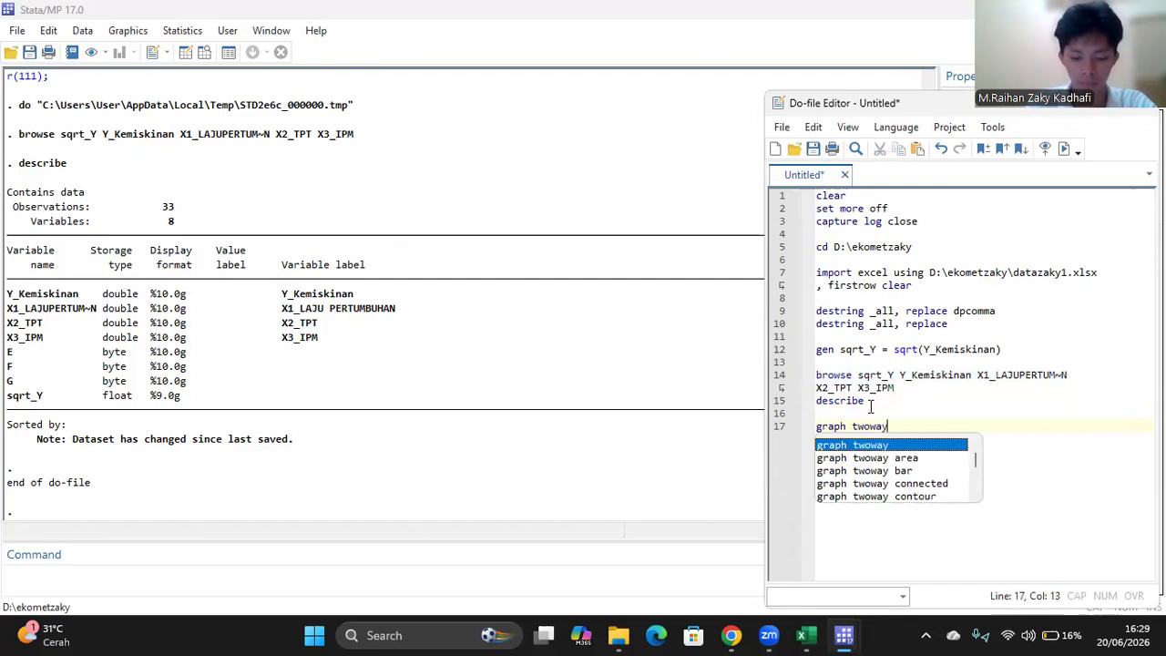
pyautogui.write(' (scat')
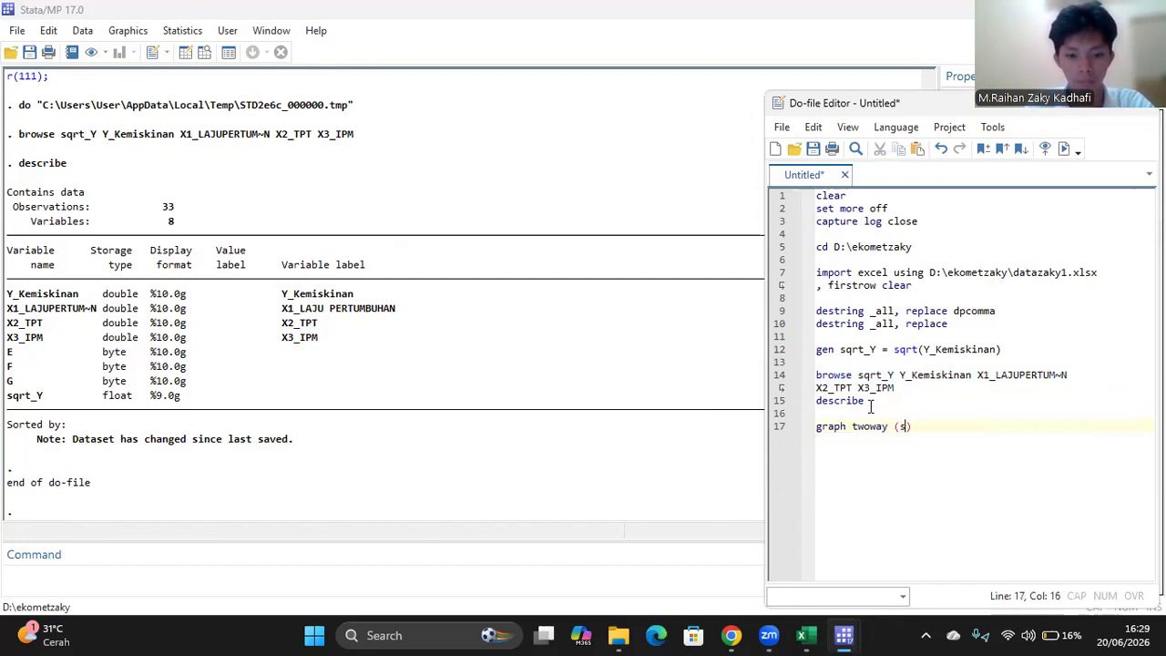
pyautogui.write('ter')
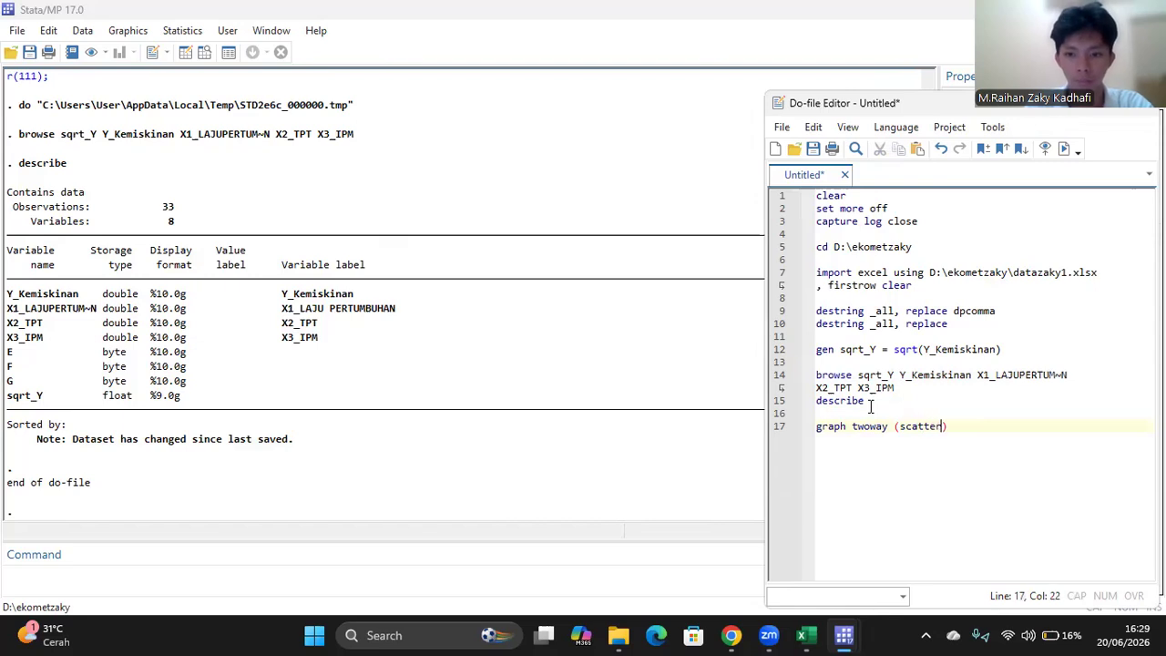
# Enter sqrt_Y and X1_LAJUPERTUM~N as the variables inside the scatter parentheses on line 17.
pyautogui.write(' sqrt')
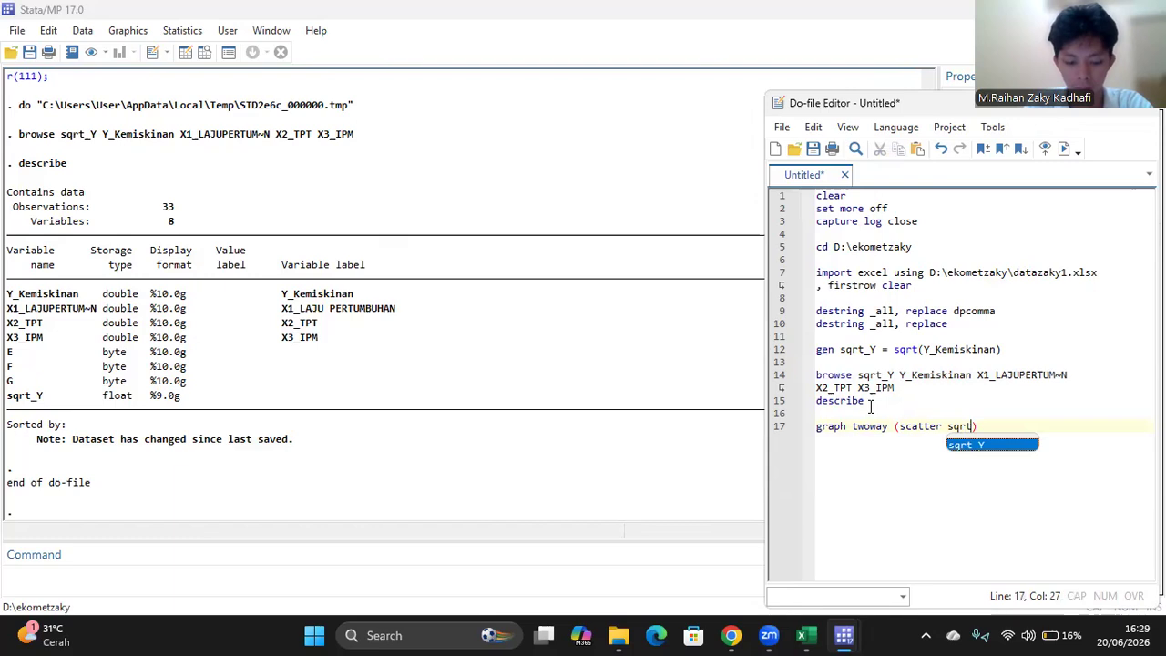
pyautogui.write('_')
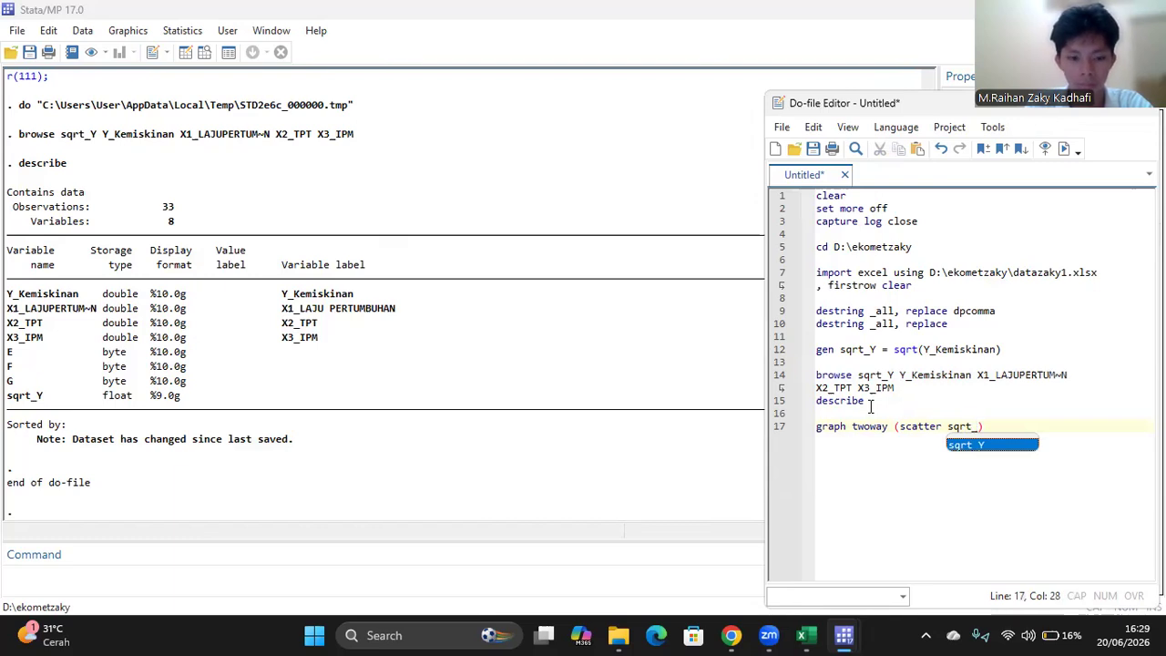
pyautogui.write('Y')
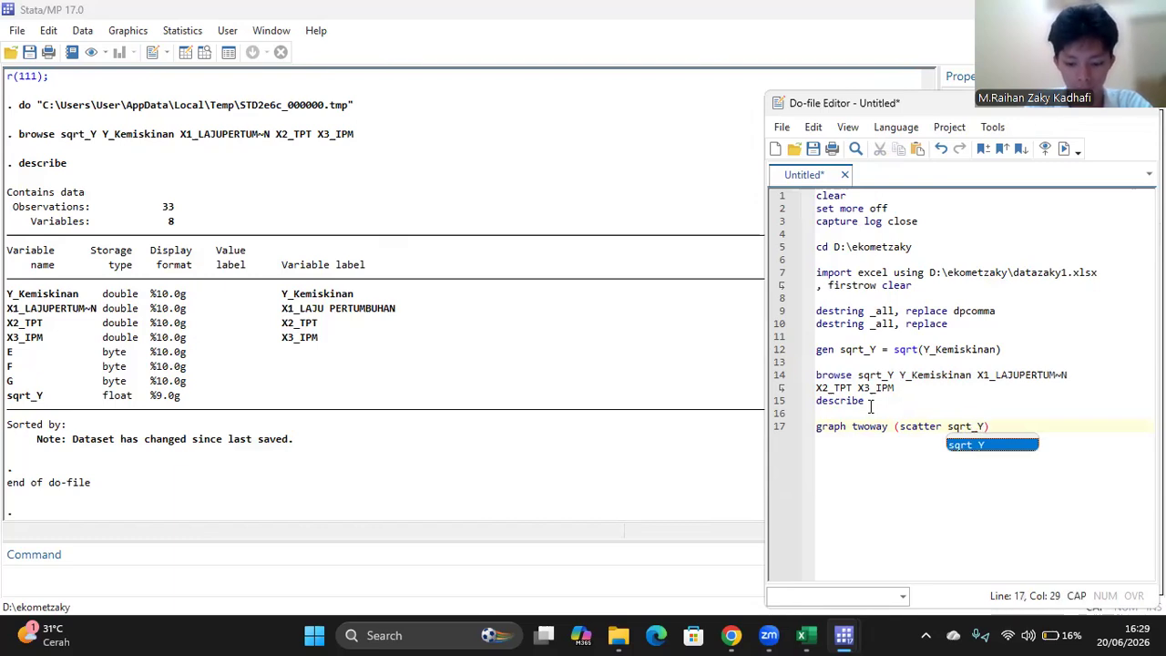
pyautogui.write(' X1')
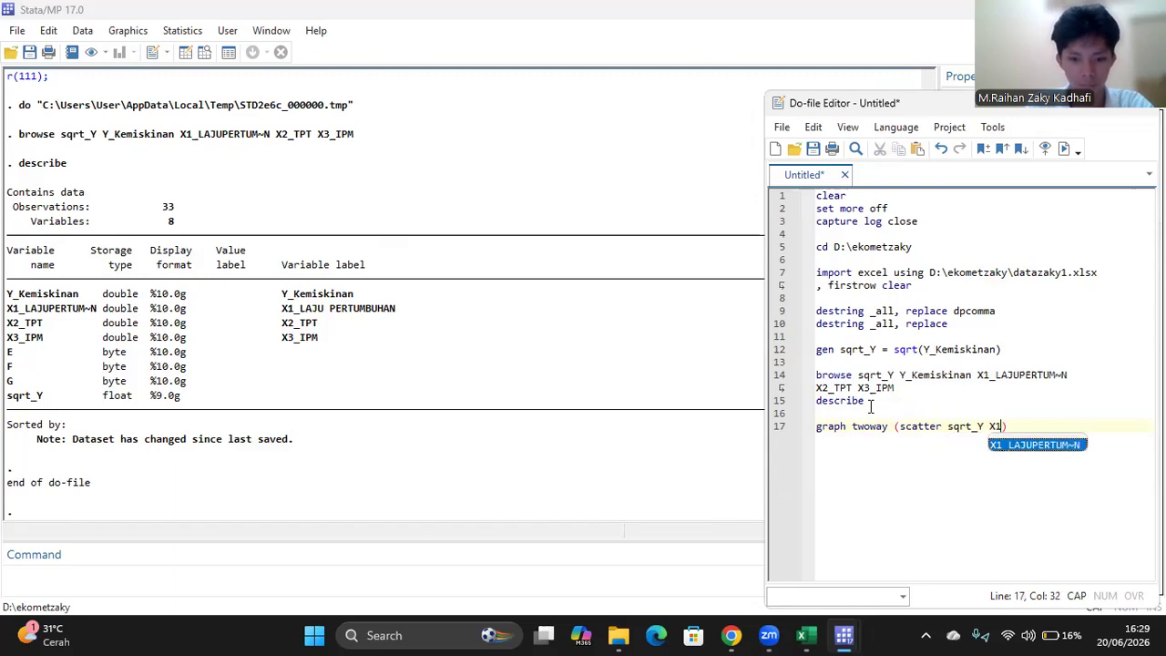
pyautogui.write('_')
pyautogui.write('LAJUP')
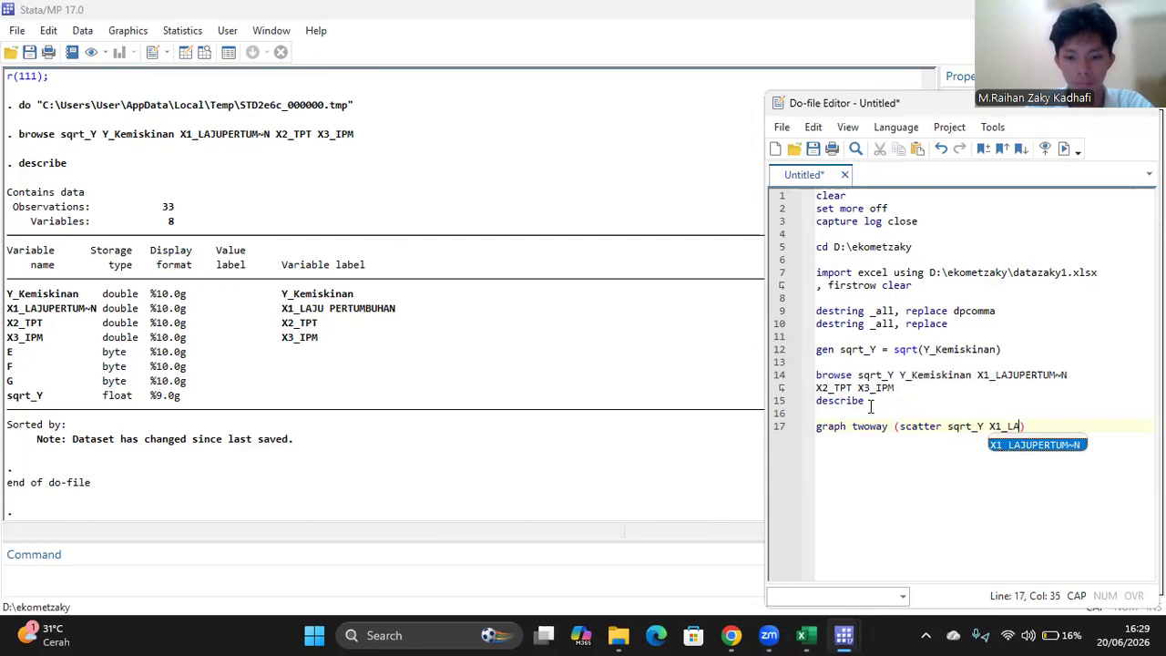
pyautogui.write('ERTUM')
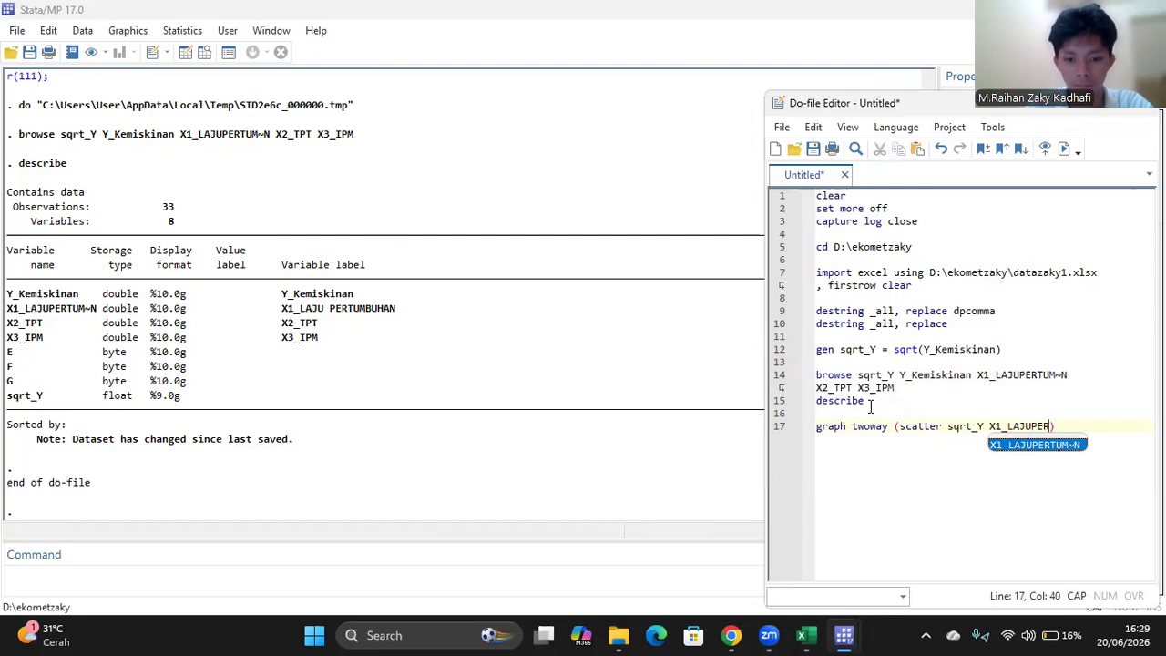
pyautogui.write('~N')
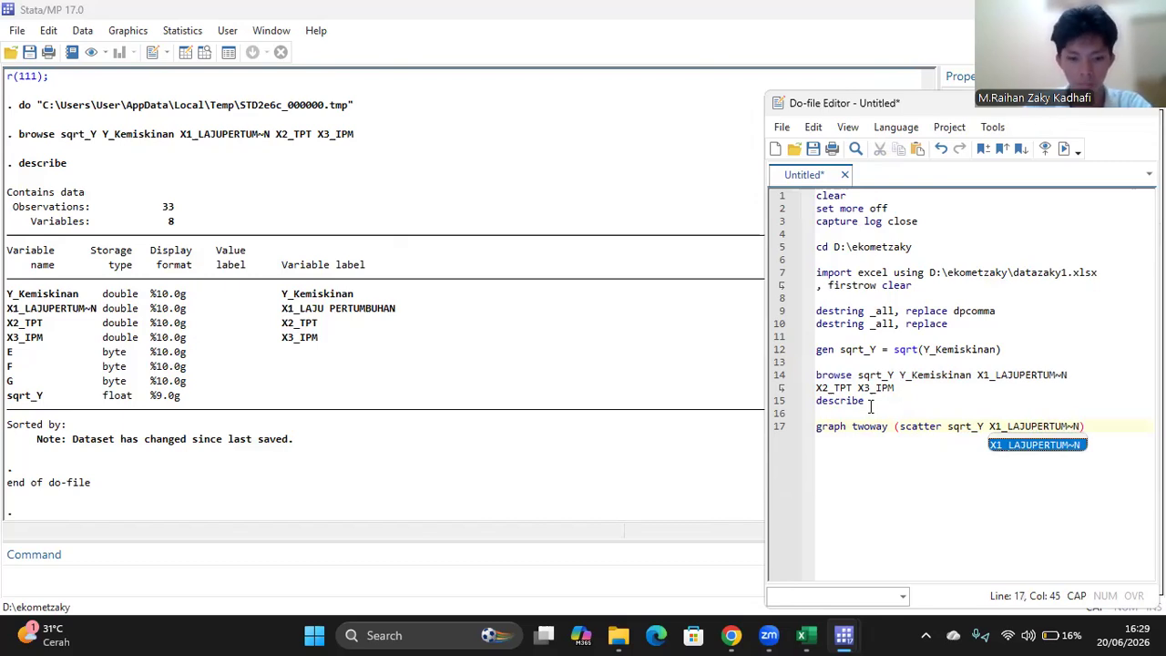
pyautogui.write(' X2')
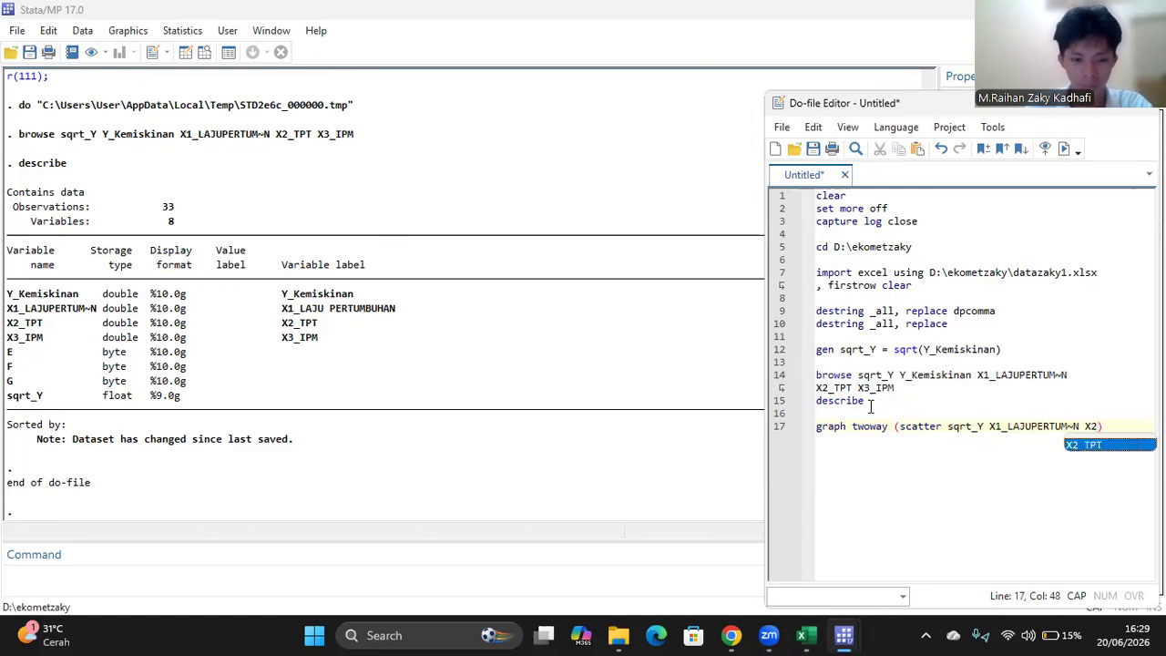
pyautogui.write('_T')
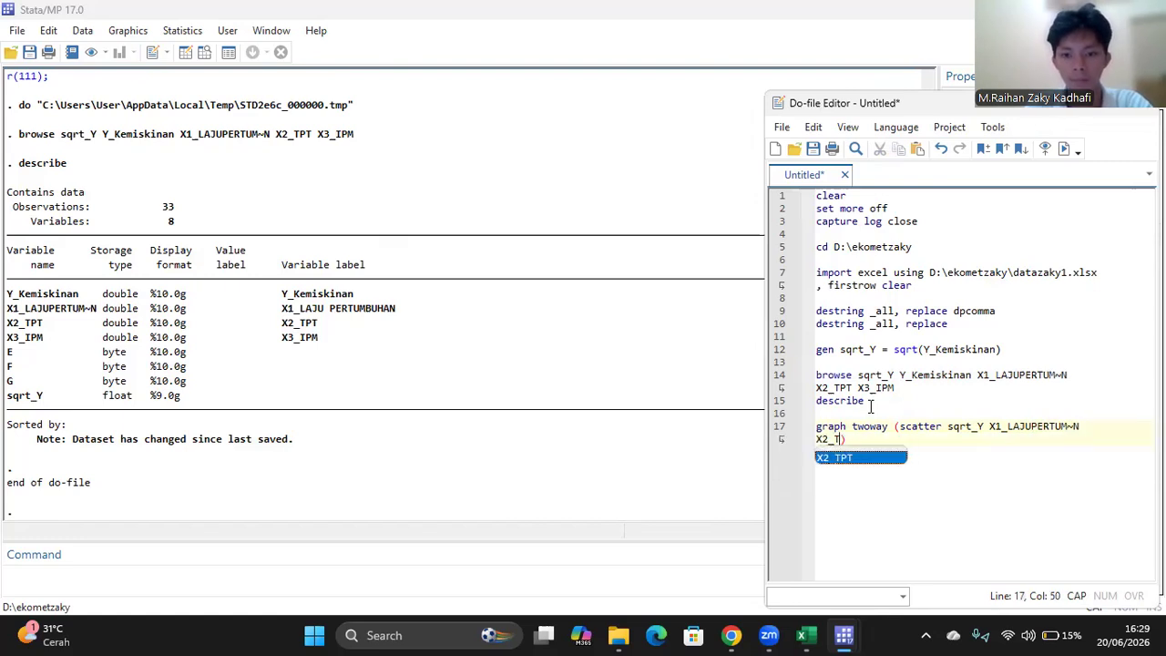
pyautogui.write('PT')
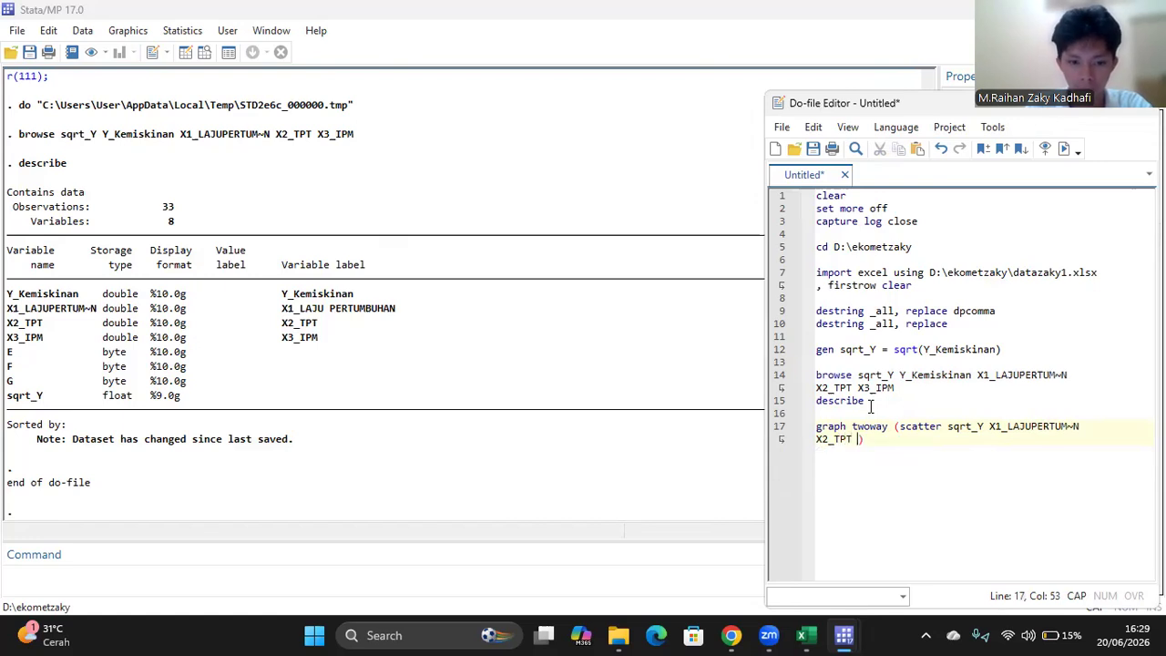
pyautogui.write(' X3')
pyautogui.write('_')
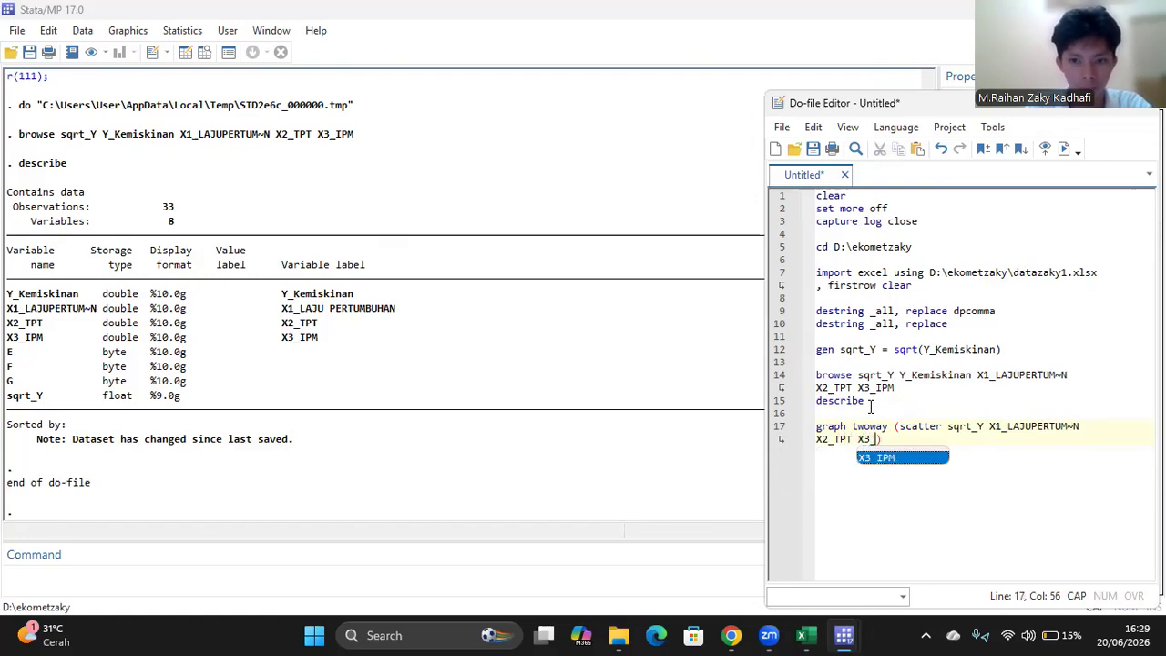
pyautogui.write('IPM')
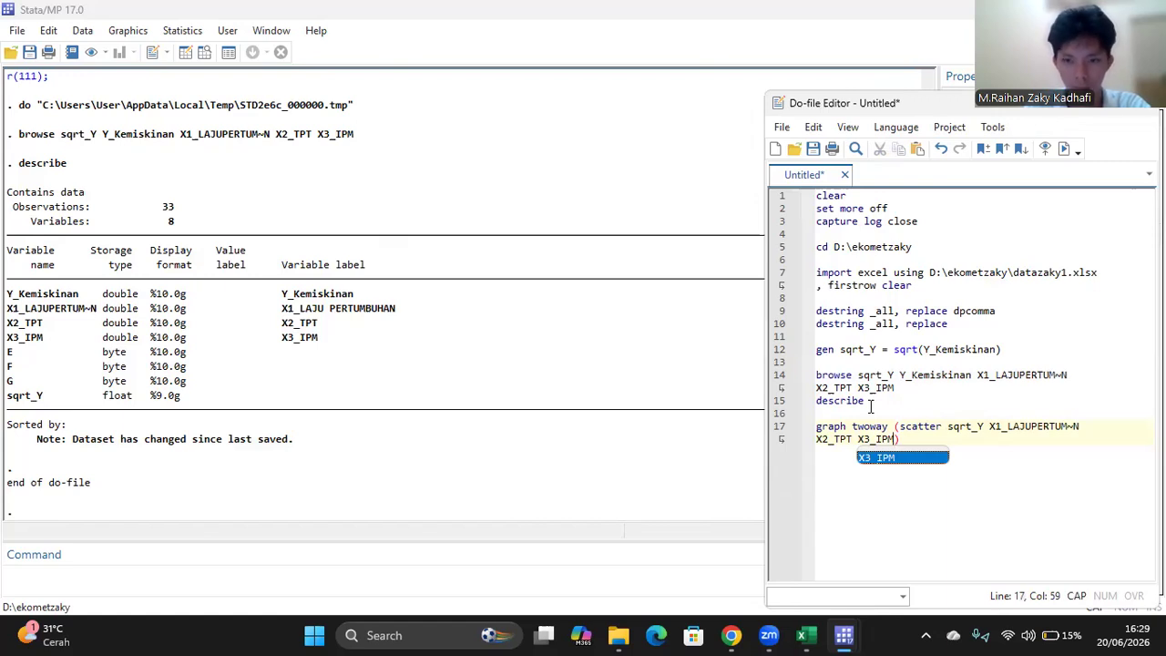
pyautogui.press('BackSpace')
pyautogui.press('BackSpace')
pyautogui.press('BackSpace')
pyautogui.press('BackSpace')
pyautogui.press('BackSpace')
pyautogui.press('BackSpace')
pyautogui.press('BackSpace')
pyautogui.press('BackSpace')
pyautogui.press('BackSpace')
pyautogui.press('BackSpace')
pyautogui.press('BackSpace')
pyautogui.press('BackSpace')
pyautogui.press('BackSpace')
pyautogui.press('BackSpace')
pyautogui.press('BackSpace')
pyautogui.press('BackSpace')
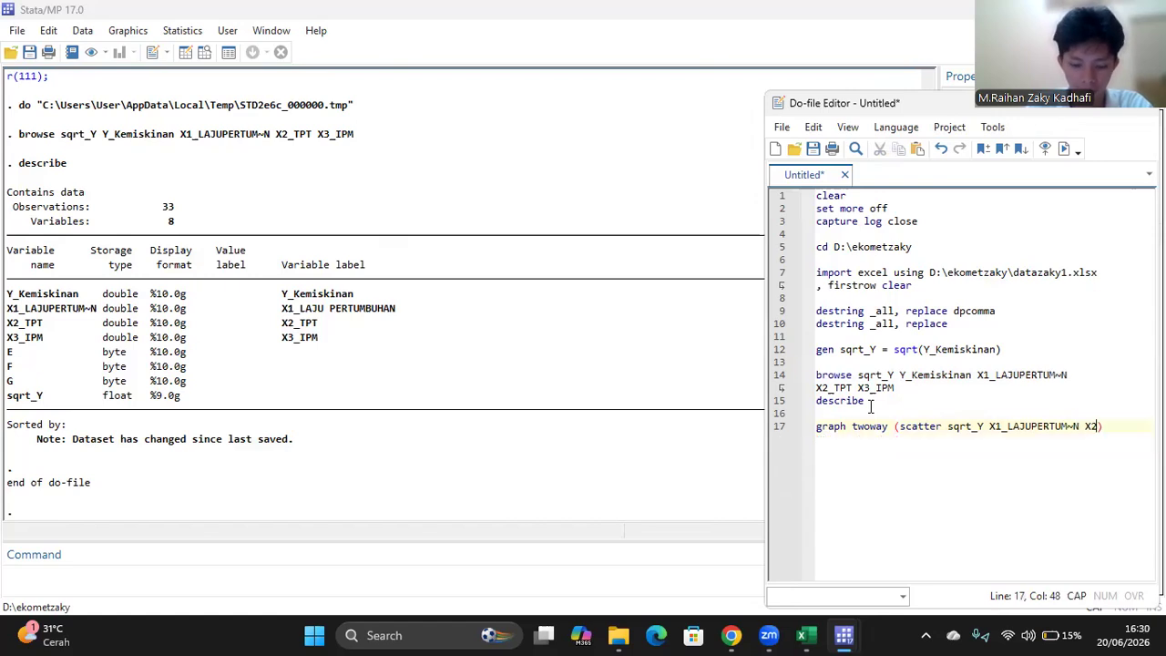
pyautogui.press('BackSpace')
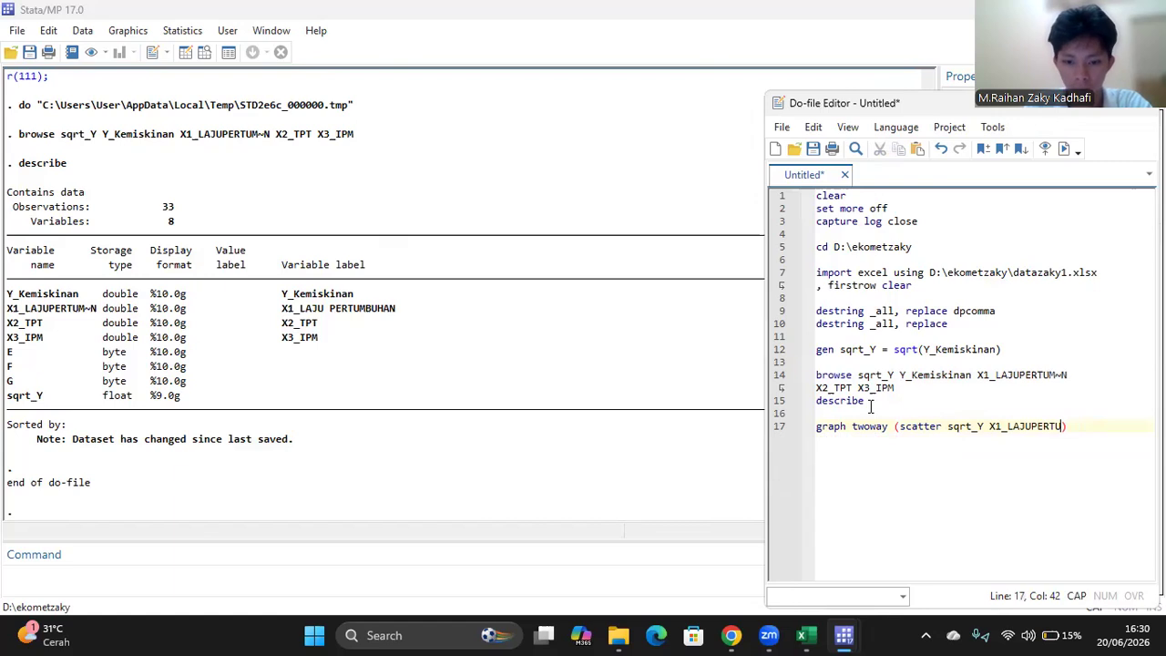
pyautogui.write('M~')
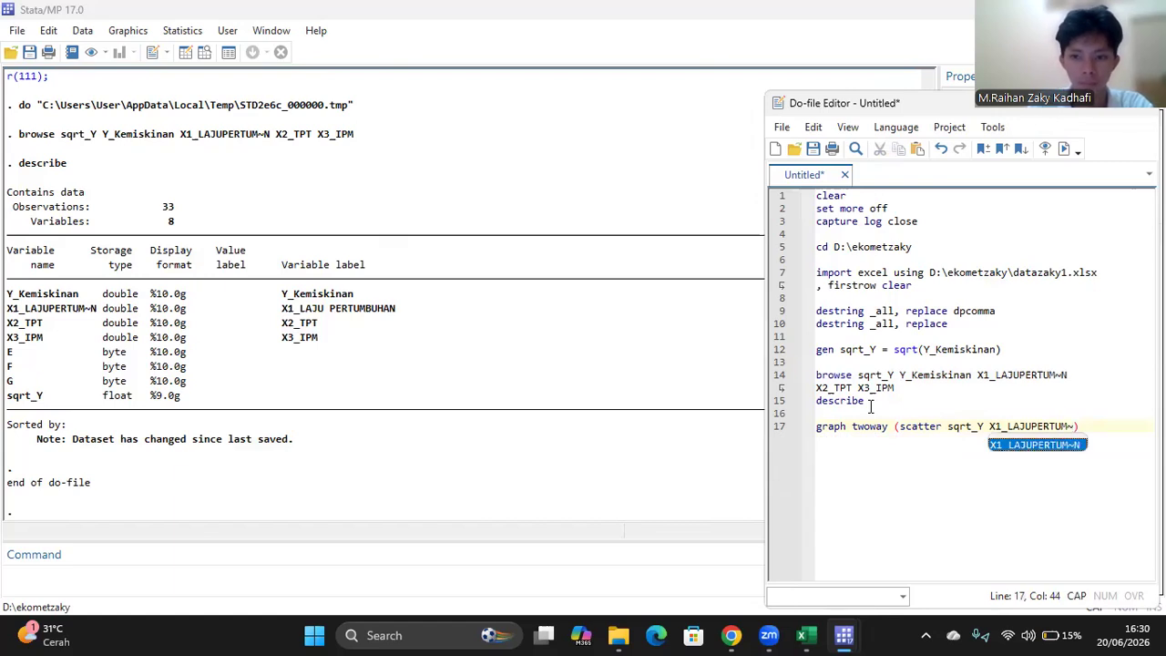
pyautogui.write('N')
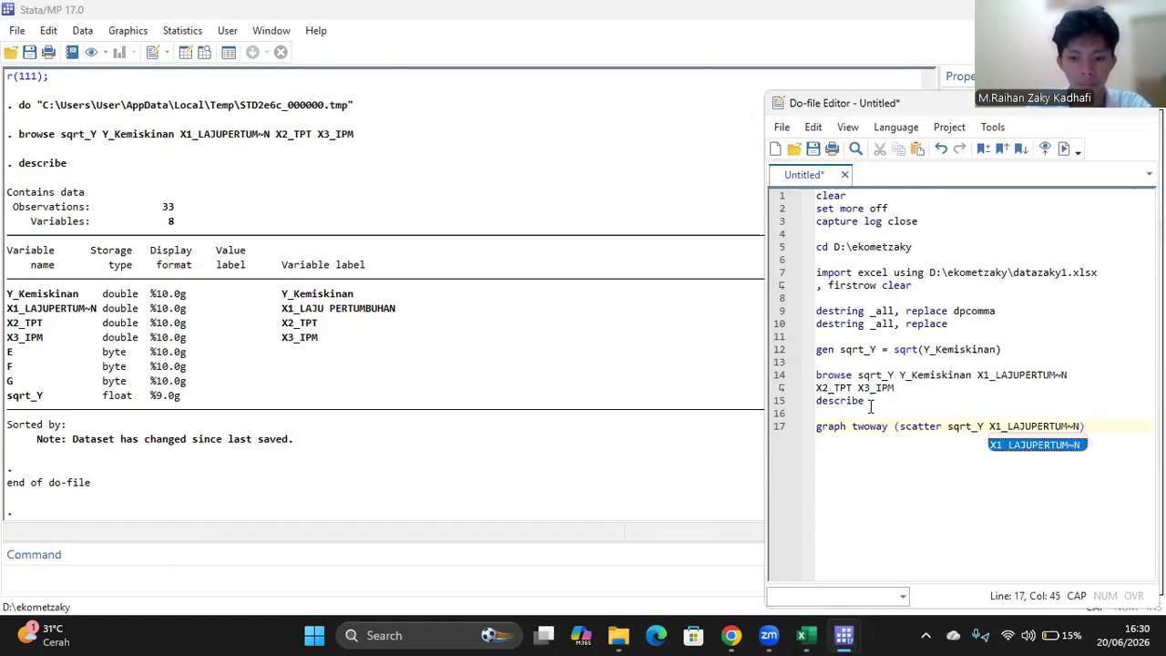
# Complete line 17 and copy its scatter command to line 18, replacing X1_LAJUPERTUM~N with X2_TPT.
pyautogui.write(')')
pyautogui.press('Return')
pyautogui.moveTo(1093, 426); pyautogui.dragTo(819, 434)
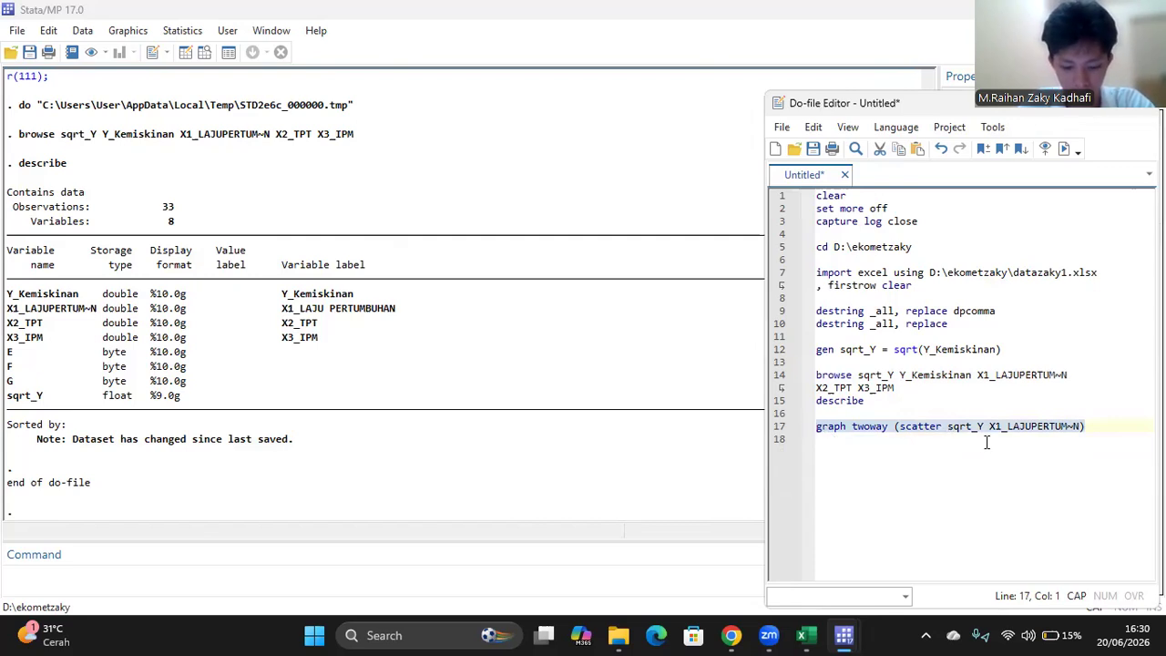
pyautogui.click(1098, 440)
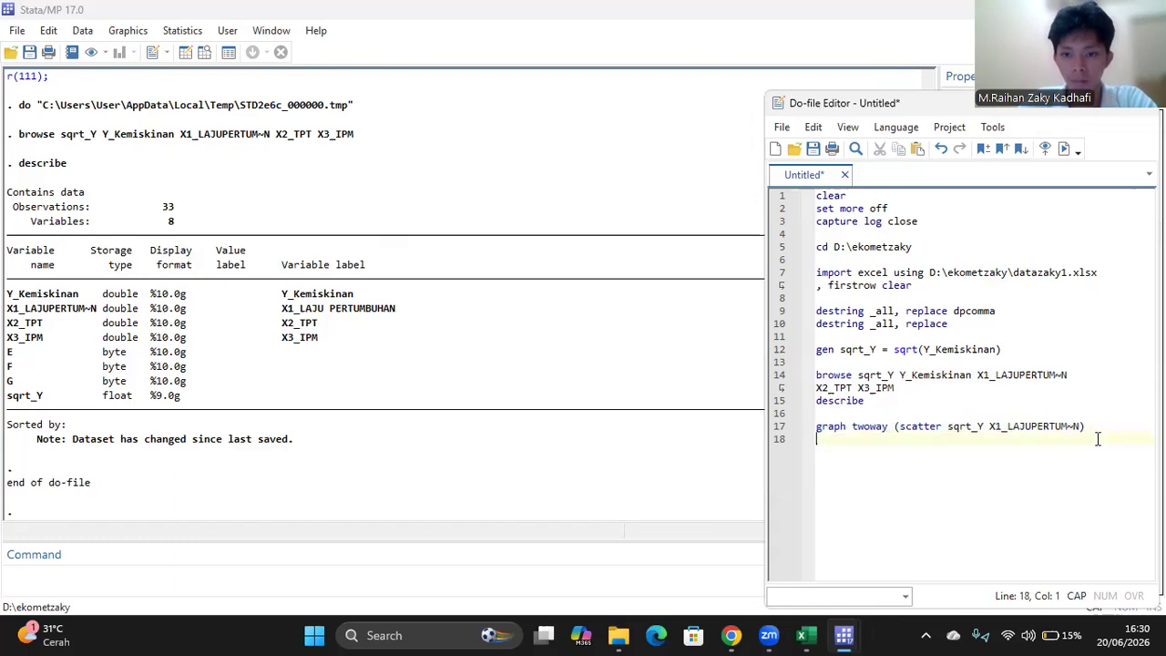
pyautogui.hotkey('ctrl', 'v')
pyautogui.press('BackSpace')
pyautogui.press('BackSpace')
pyautogui.press('BackSpace')
pyautogui.press('BackSpace')
pyautogui.press('BackSpace')
pyautogui.press('BackSpace')
pyautogui.press('BackSpace')
pyautogui.press('BackSpace')
pyautogui.press('BackSpace')
pyautogui.press('BackSpace')
pyautogui.press('BackSpace')
pyautogui.press('BackSpace')
pyautogui.press('BackSpace')
pyautogui.press('BackSpace')
pyautogui.press('BackSpace')
pyautogui.write('2')
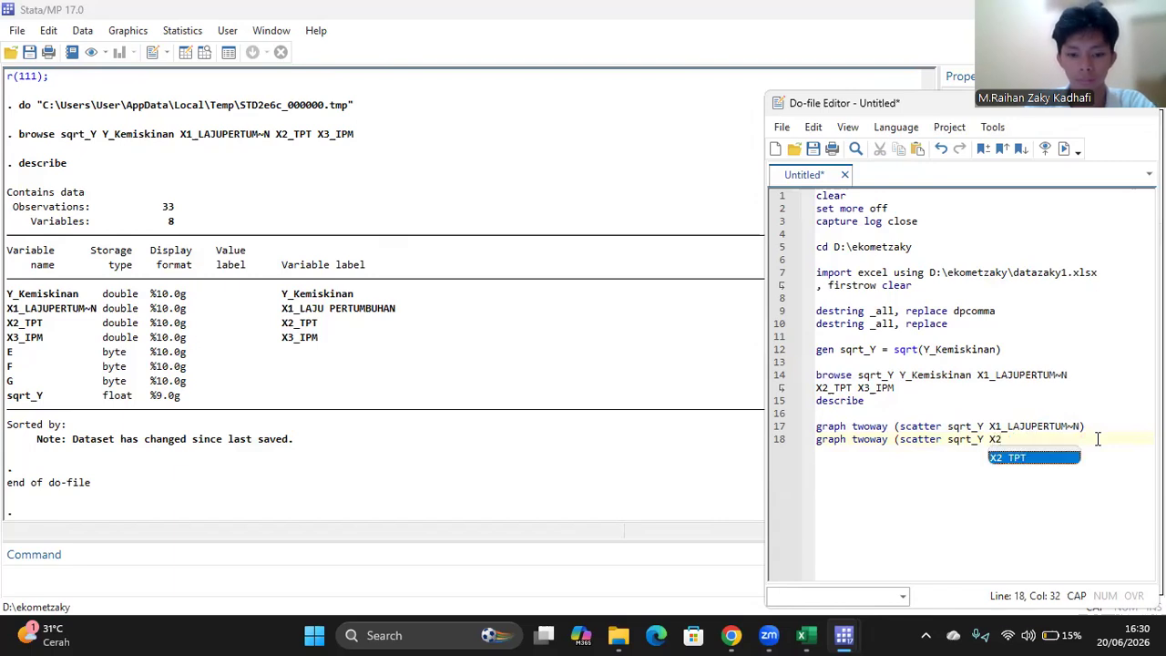
pyautogui.write('_')
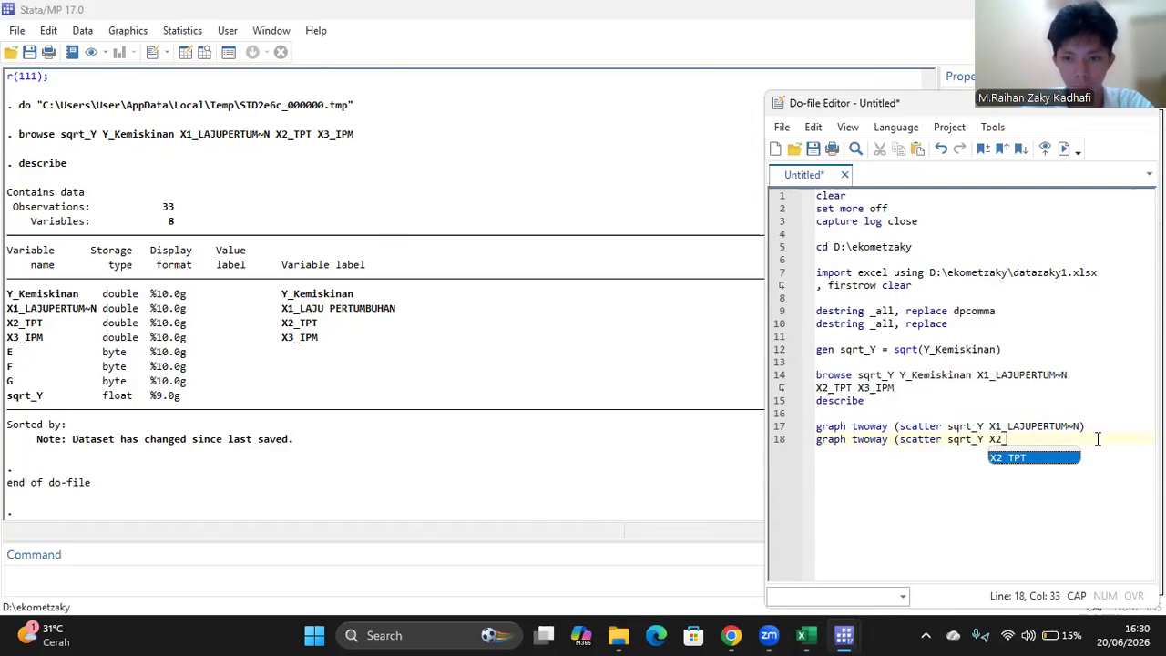
pyautogui.write('T')
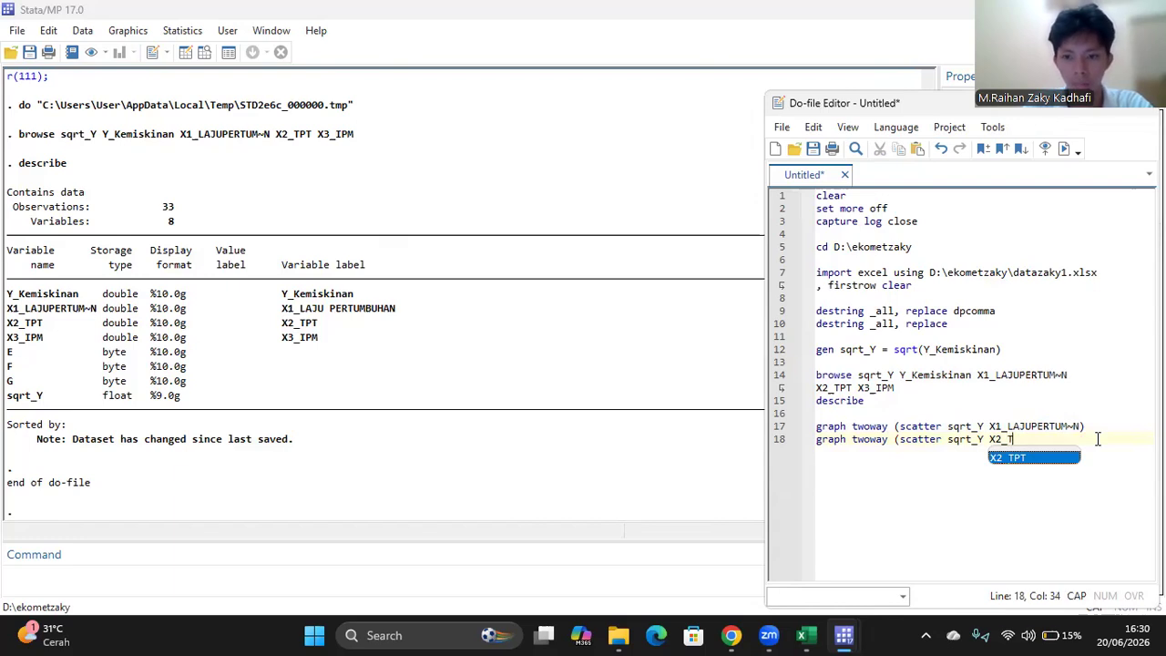
pyautogui.write('PT)')
# Add another copy of the scatter command on line 19, plotting sqrt_Y against X3_IPM.
pyautogui.press('Return')
pyautogui.hotkey('ctrl', 'v')
pyautogui.press('BackSpace')
pyautogui.press('BackSpace')
pyautogui.press('BackSpace')
pyautogui.press('BackSpace')
pyautogui.press('BackSpace')
pyautogui.press('BackSpace')
pyautogui.press('BackSpace')
pyautogui.press('BackSpace')
pyautogui.press('BackSpace')
pyautogui.press('BackSpace')
pyautogui.press('BackSpace')
pyautogui.press('BackSpace')
pyautogui.press('BackSpace')
pyautogui.press('BackSpace')
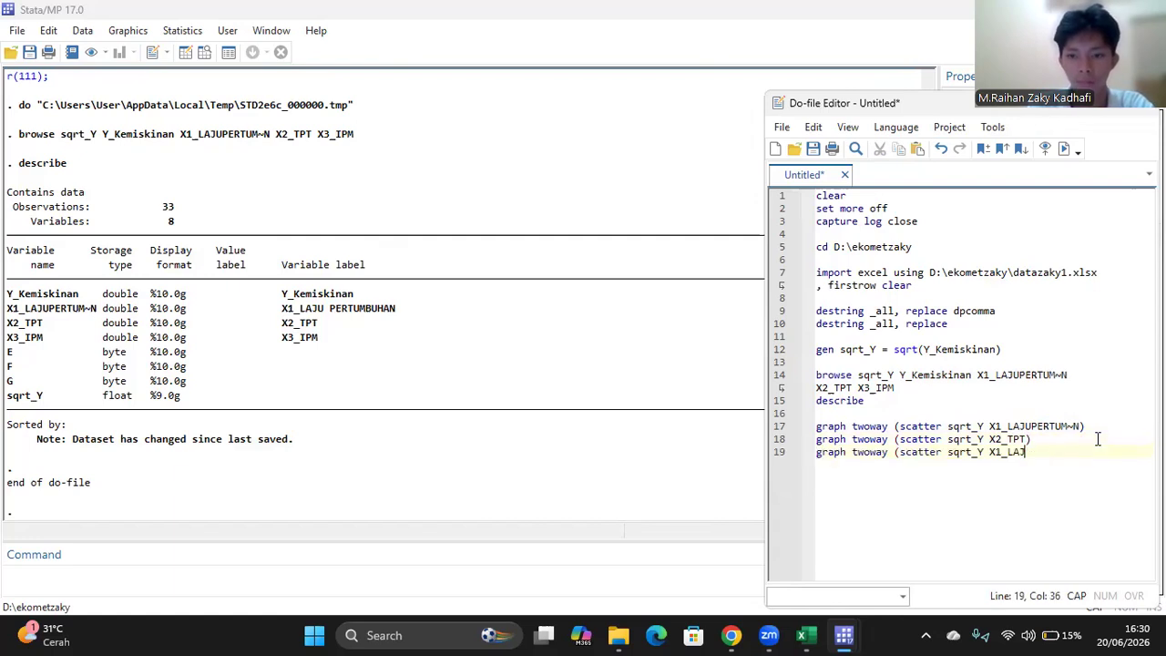
pyautogui.write('3')
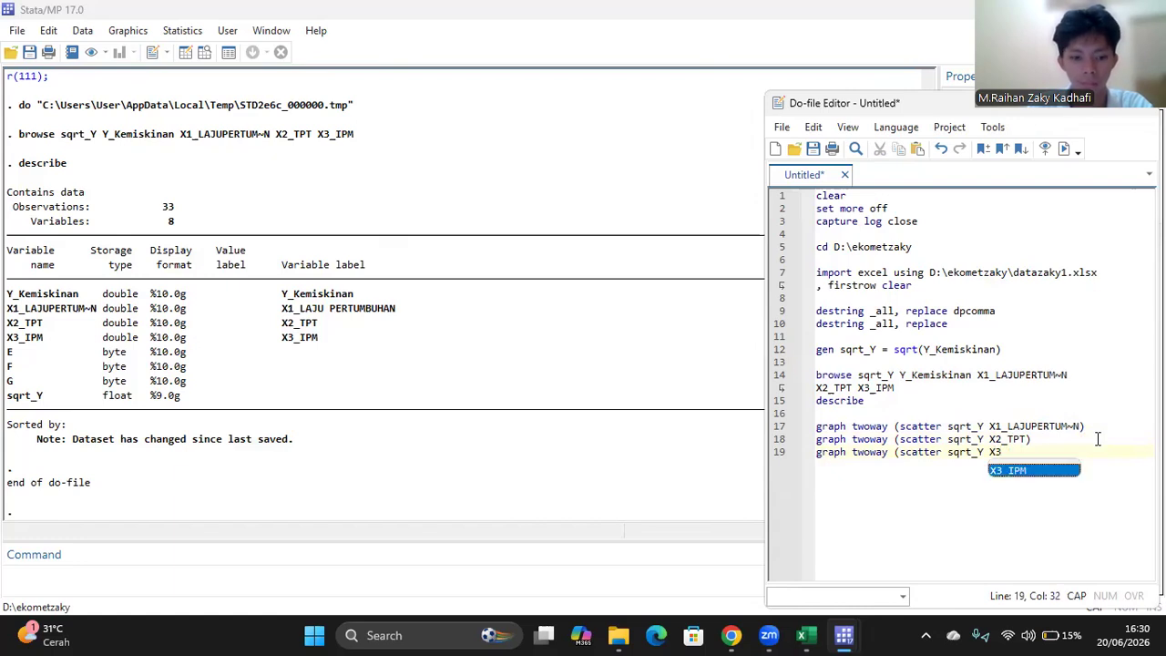
pyautogui.write('_I')
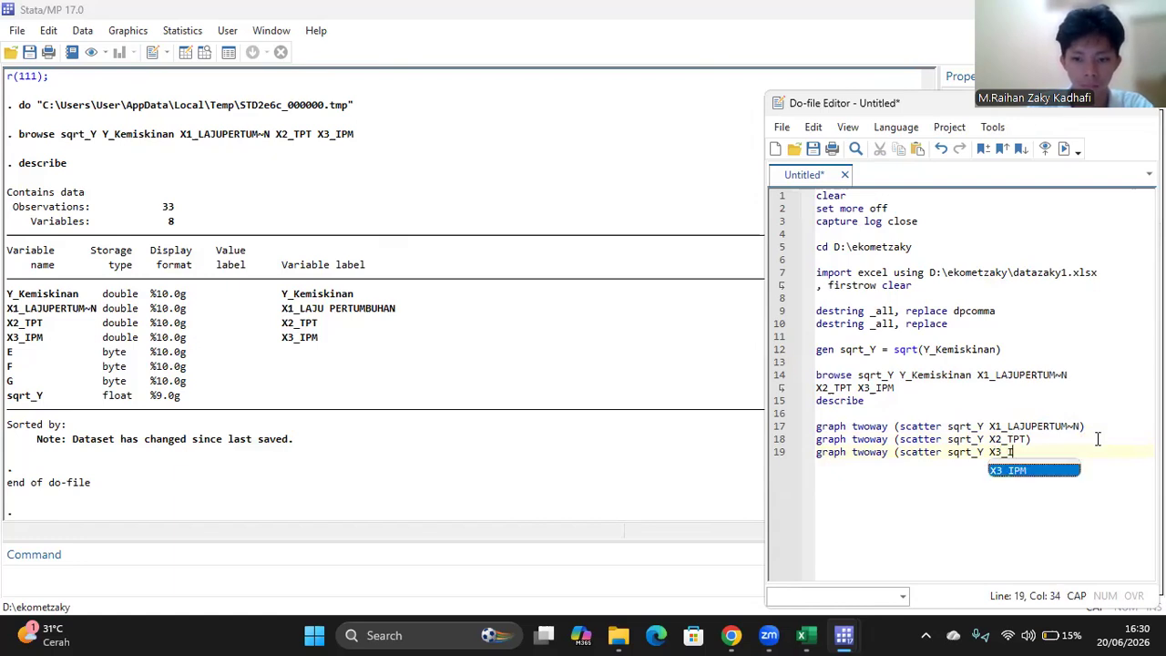
pyautogui.write('PM)')
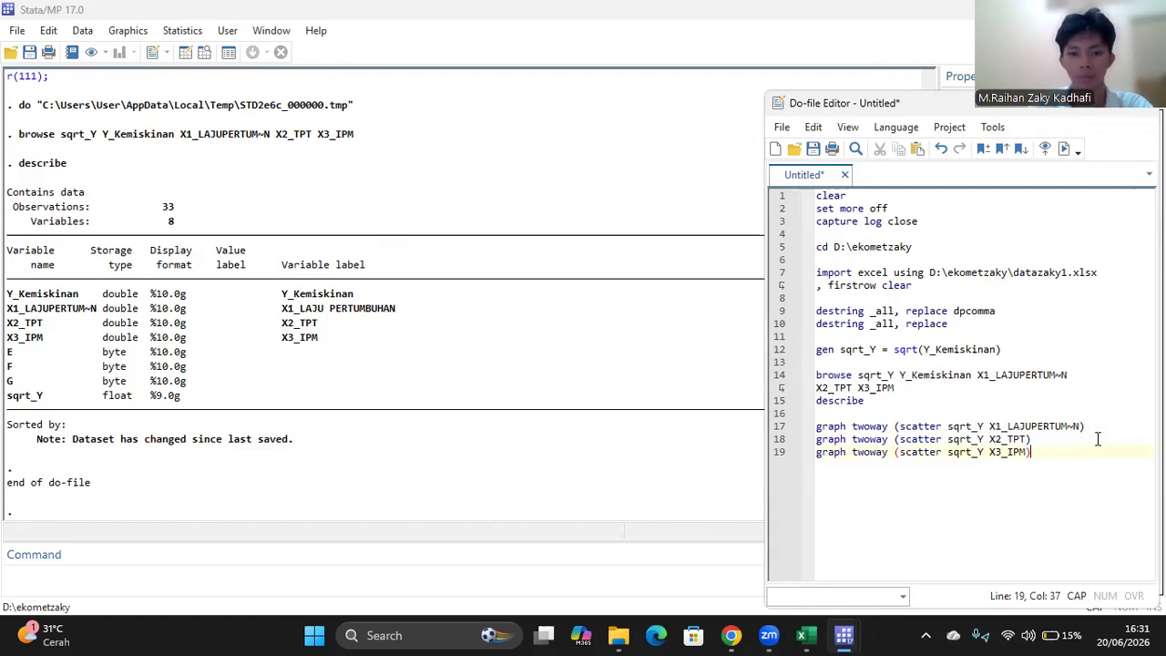
# Run only the three graph twoway scatter commands on lines 17 to 19 of the do-file.
pyautogui.click(779, 426)
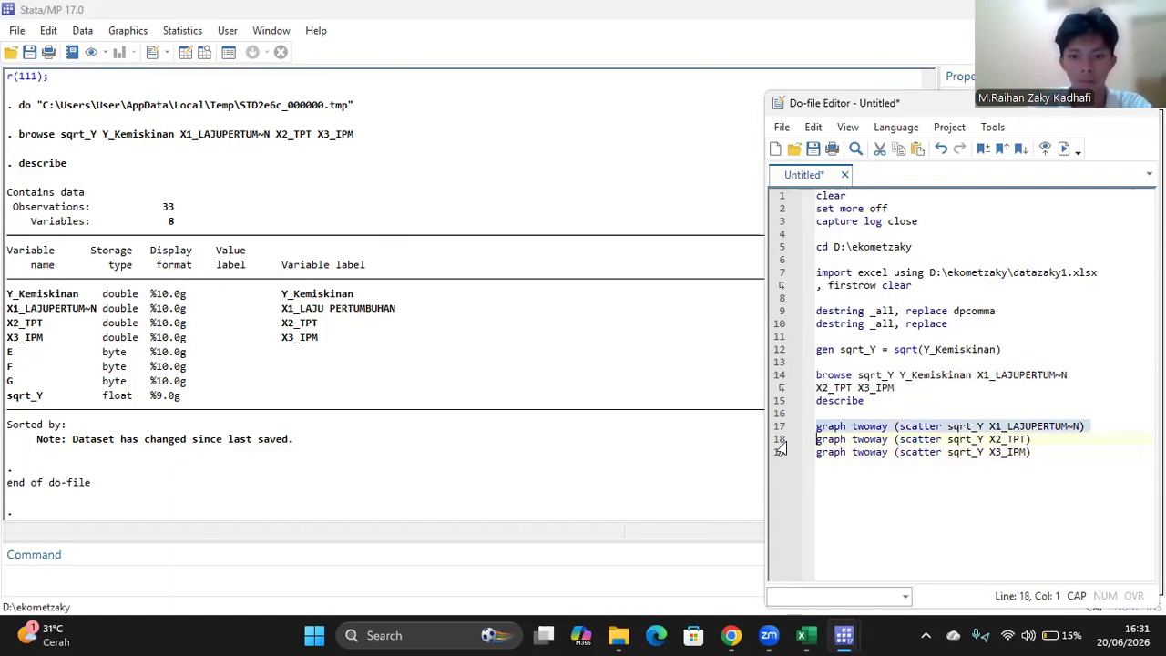
pyautogui.moveTo(781, 448); pyautogui.dragTo(781, 454)
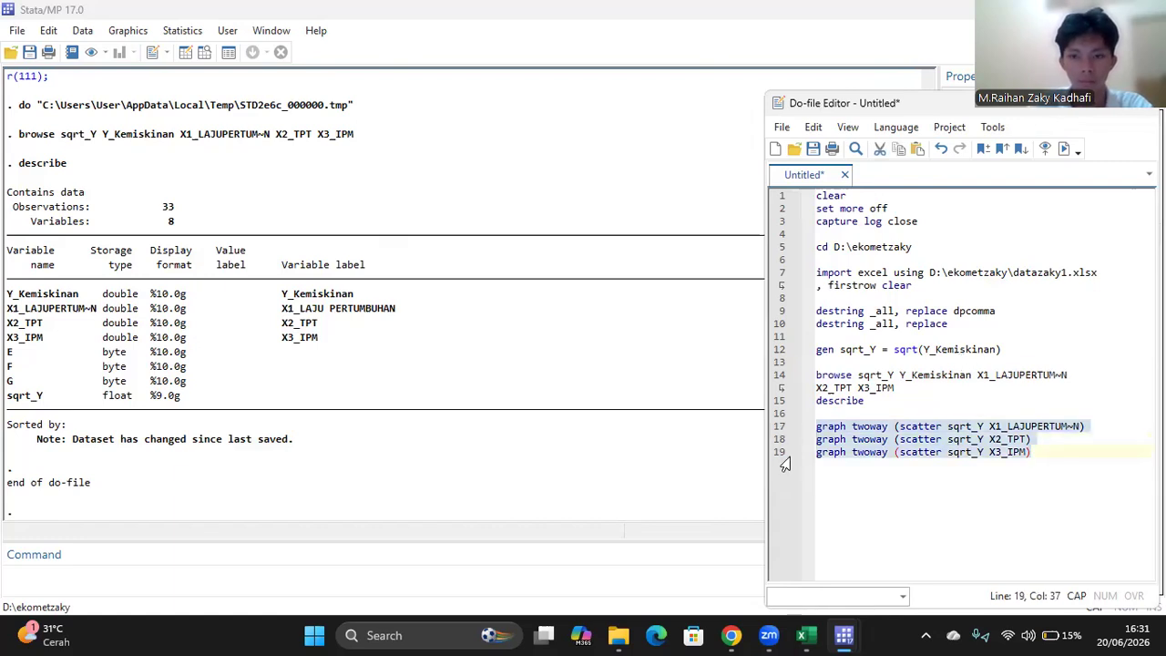
pyautogui.click(1064, 152)
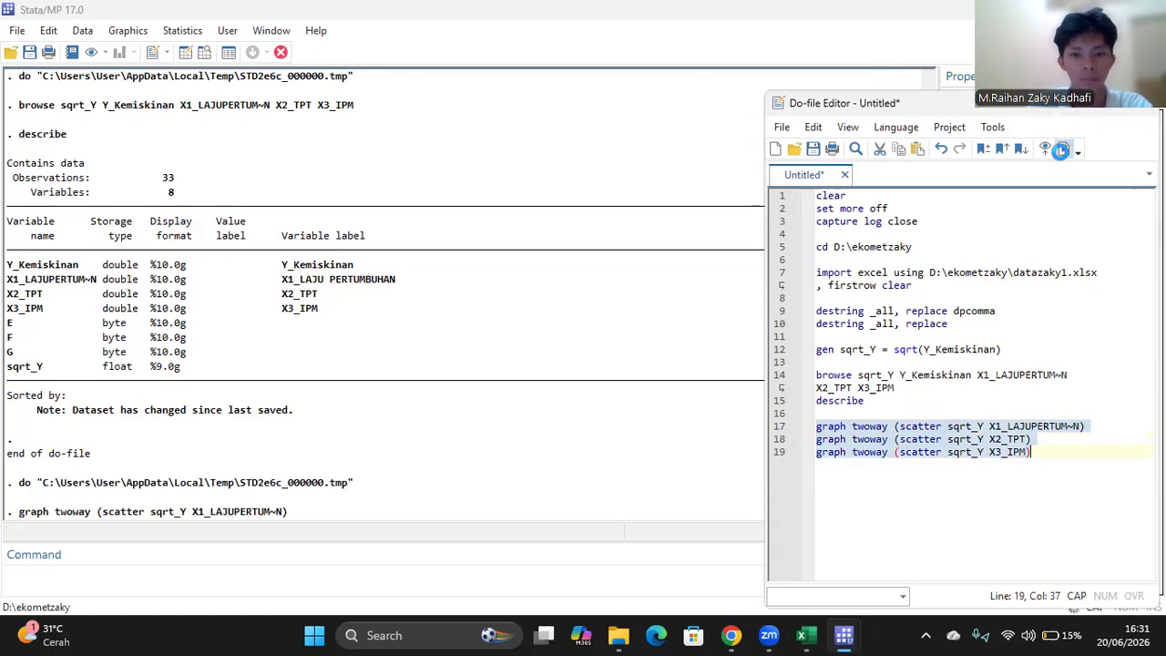
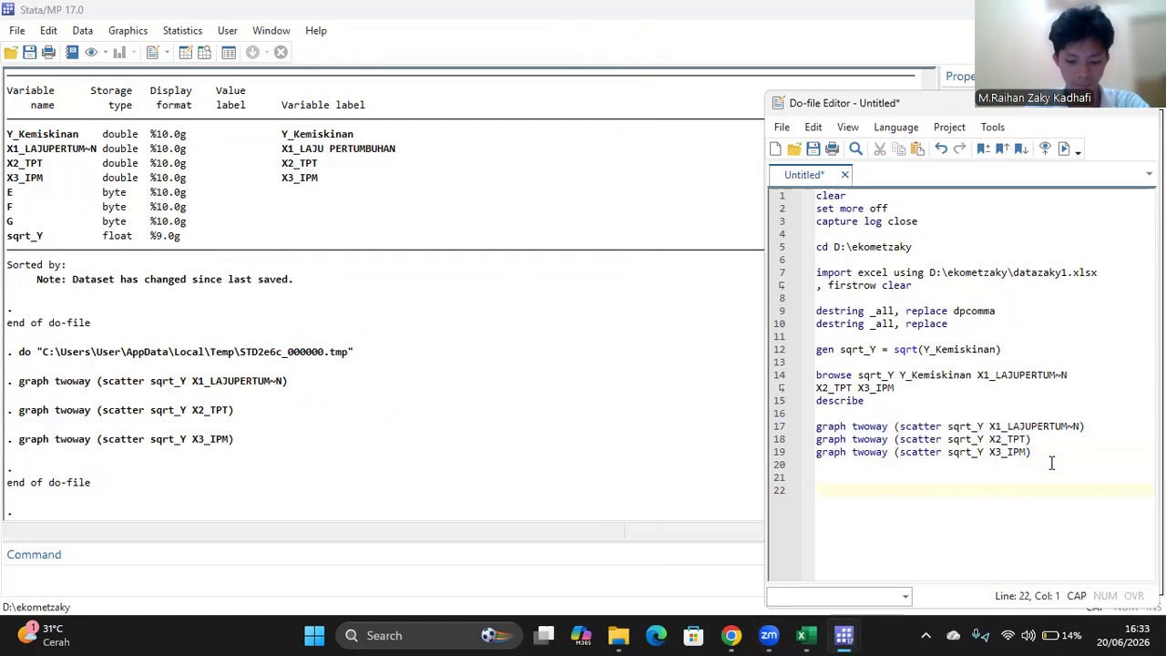
# Write a regress command on line 22 with sqrt_Y as the dependent variable and X1_LAJUPERTUM~N, X2_TPT and X3_IPM as predictors.
pyautogui.press('BackSpace')
pyautogui.press('capslock')
pyautogui.write('regress')
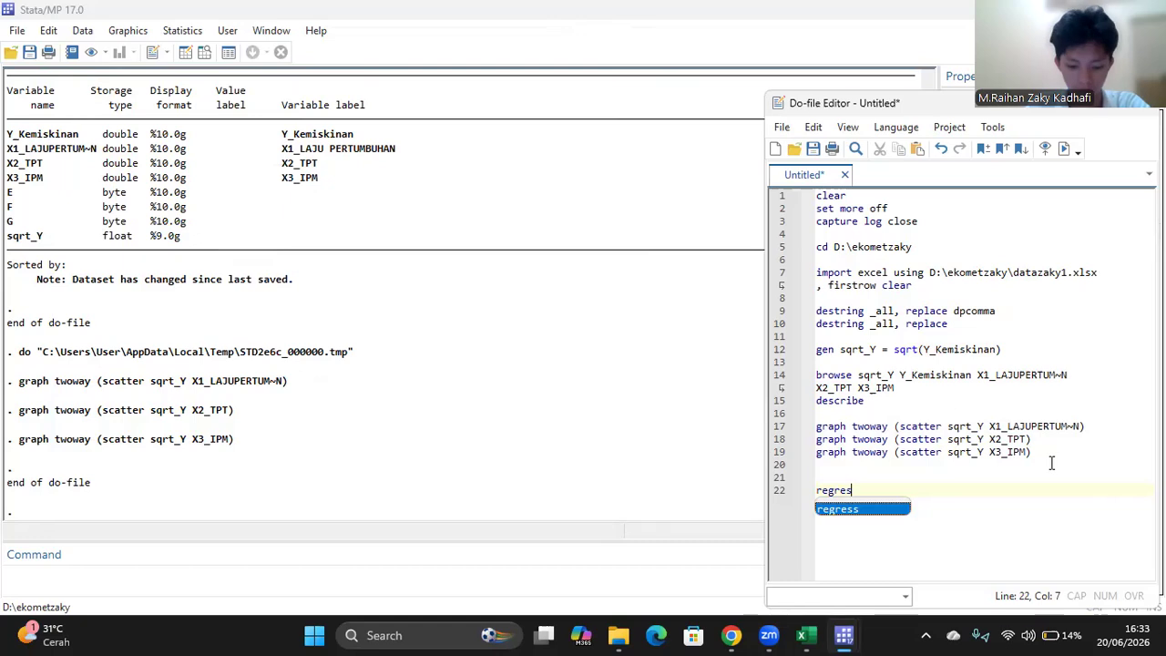
pyautogui.write(' sqrt_')
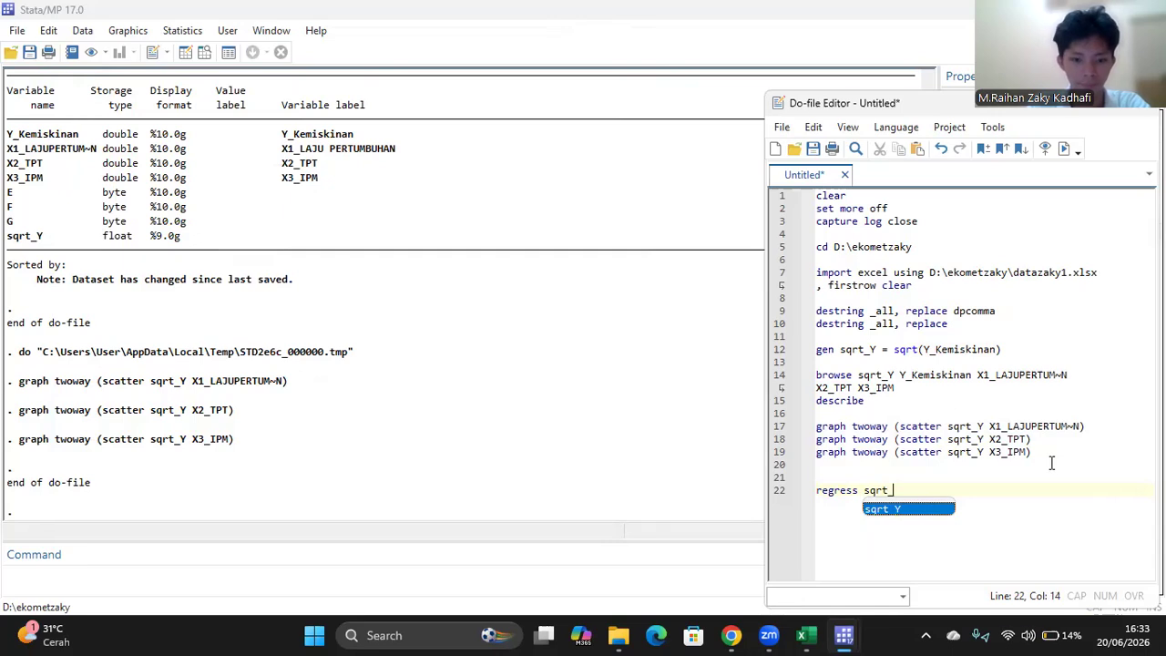
pyautogui.press('capslock')
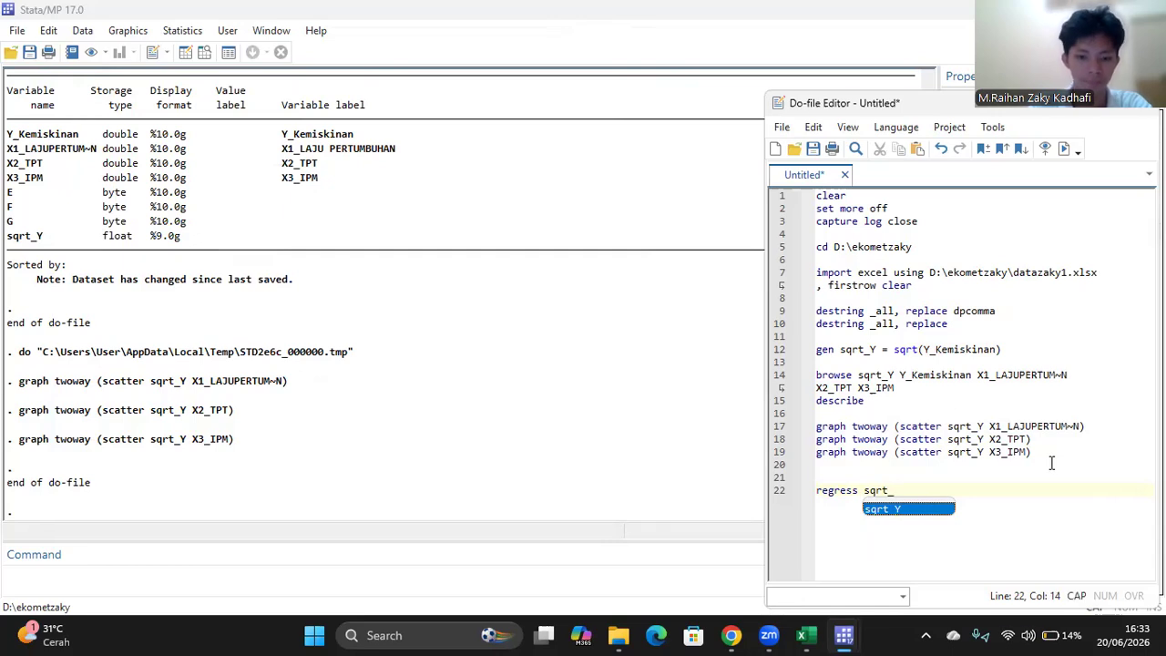
pyautogui.write('Y X1')
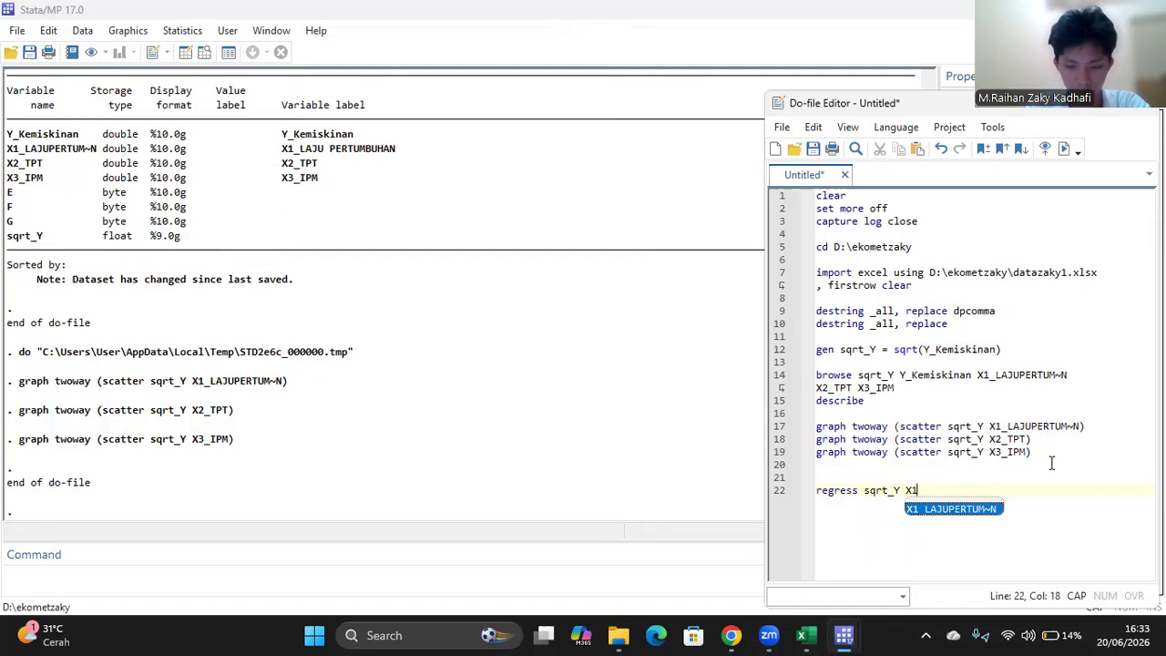
pyautogui.write('_LAJUPERTUM~N')
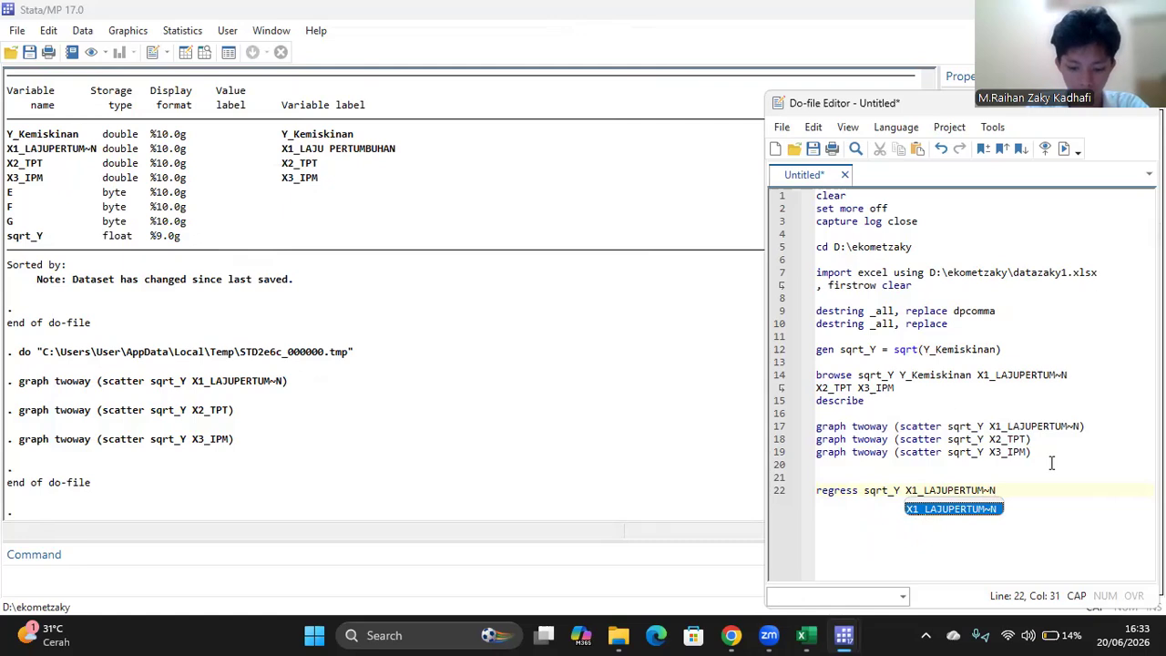
pyautogui.write('X2')
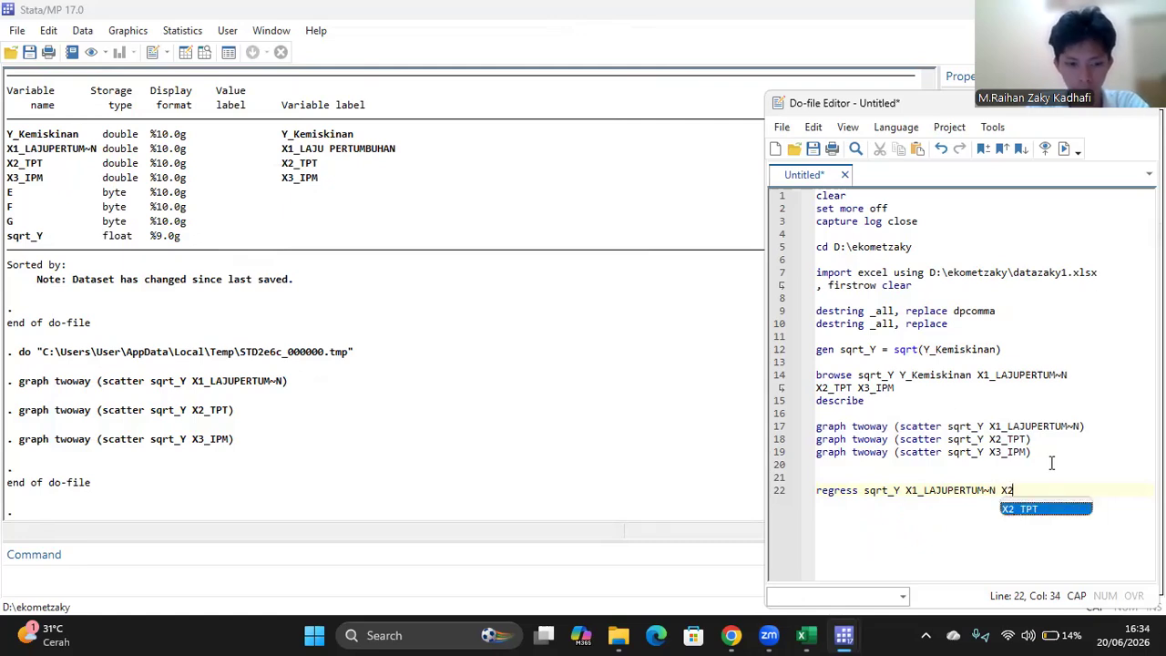
pyautogui.write('_')
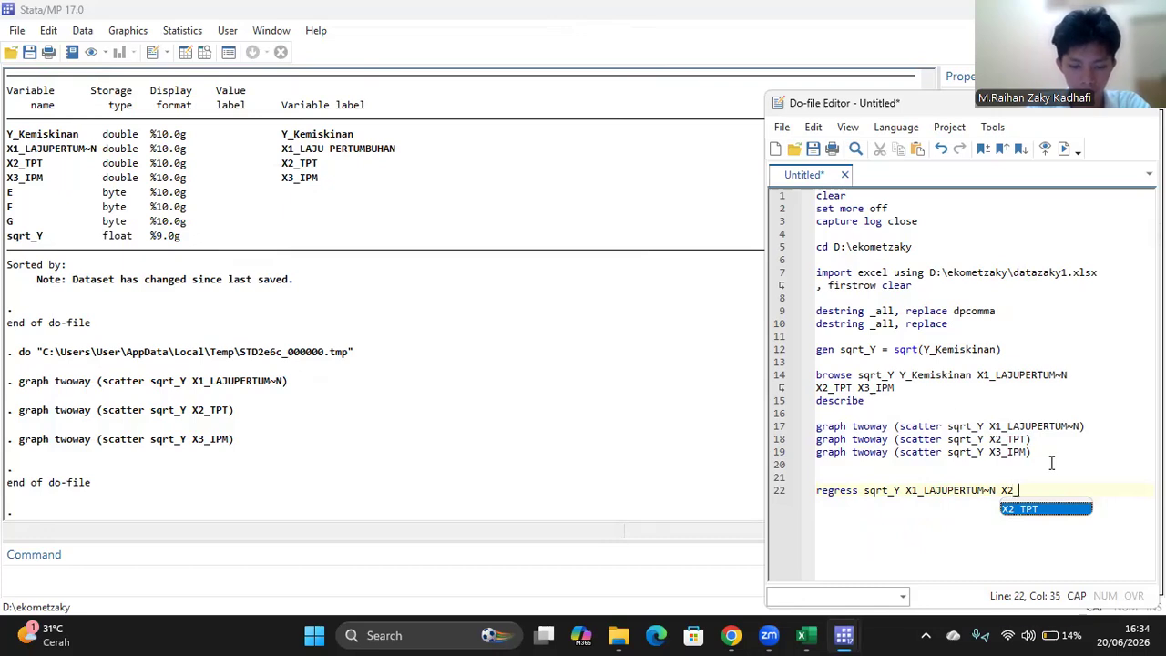
pyautogui.write('TPT X3')
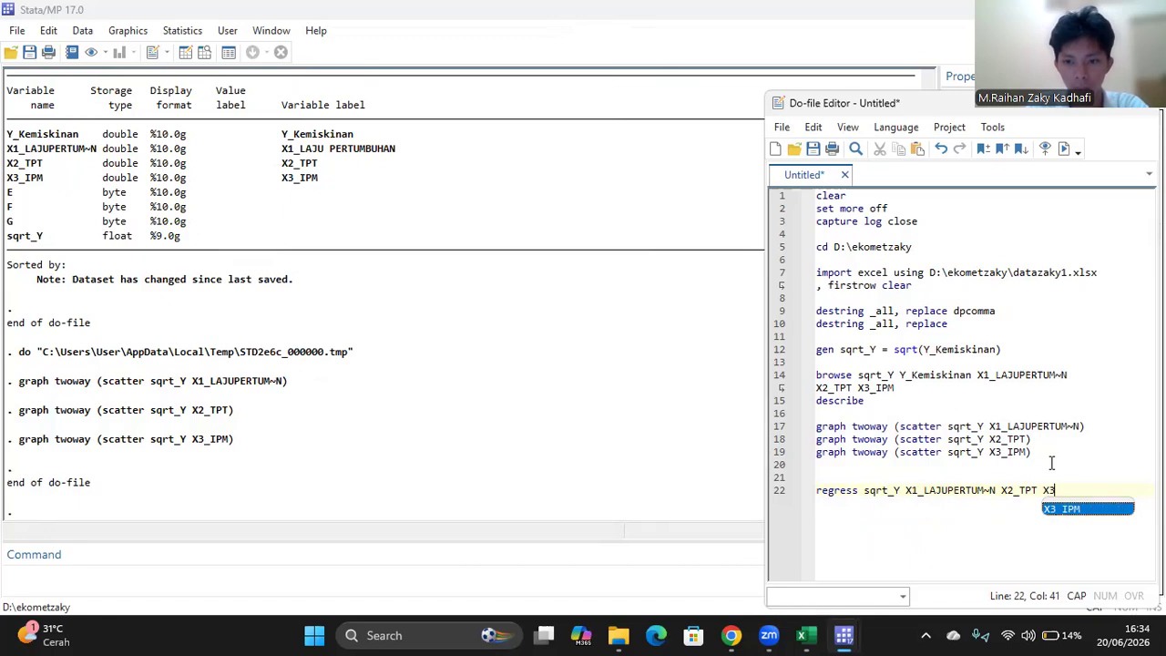
pyautogui.write('_IPM')
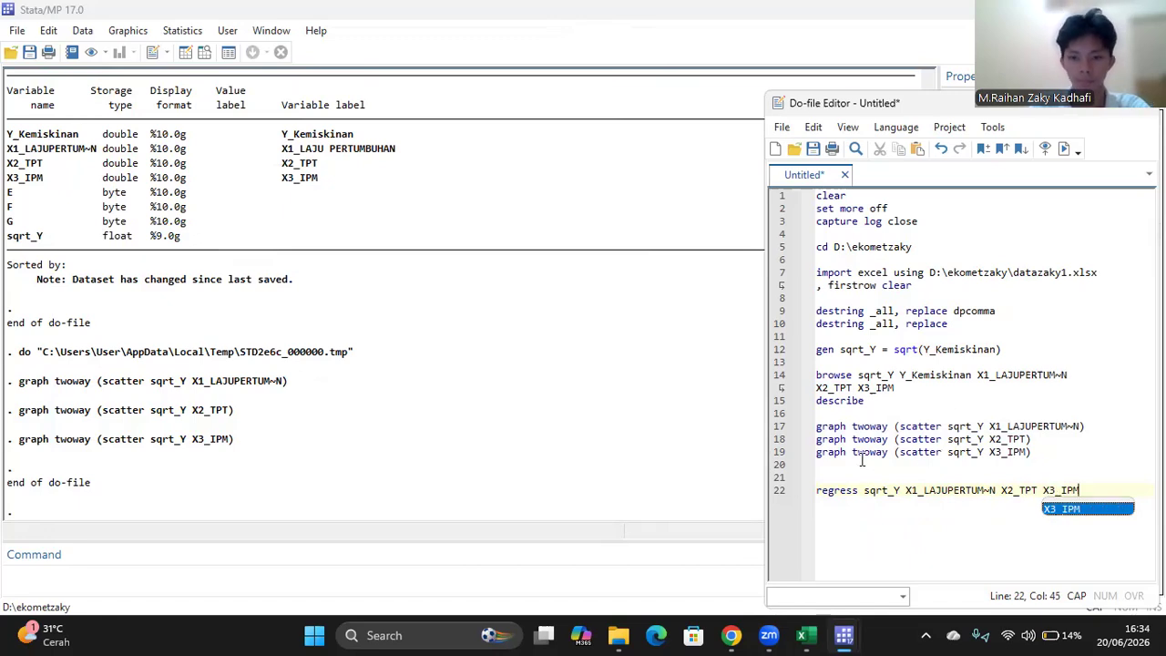
# Run only the regress command on line 22 of the do-file.
pyautogui.press('Escape')
pyautogui.click(777, 495)
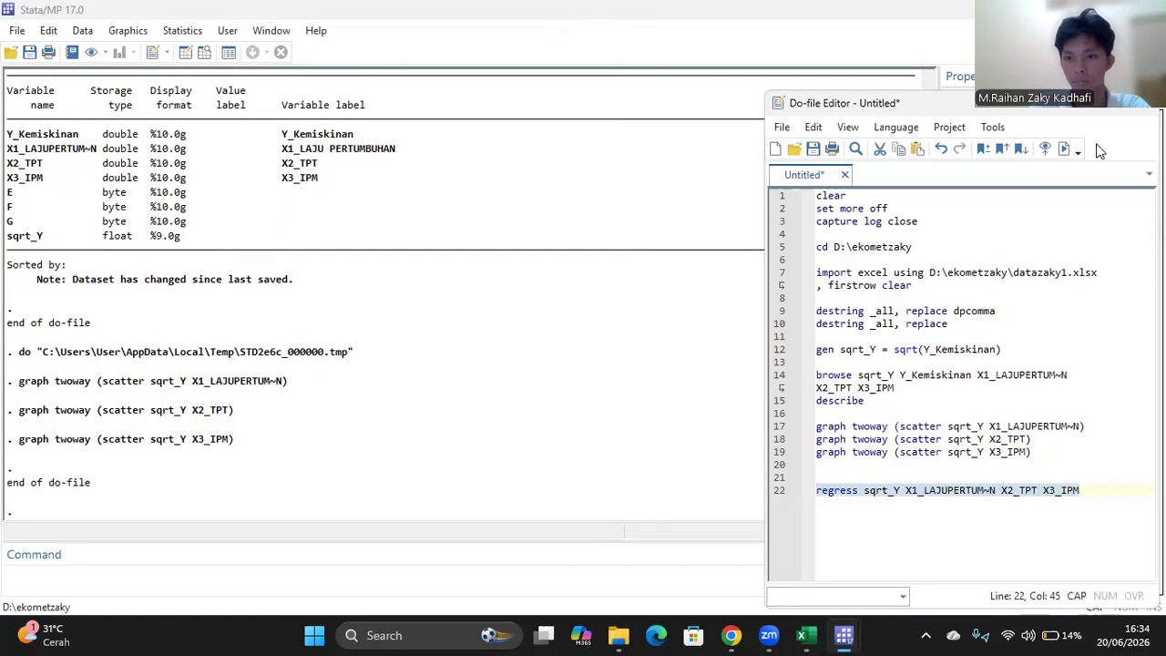
pyautogui.click(1063, 148)
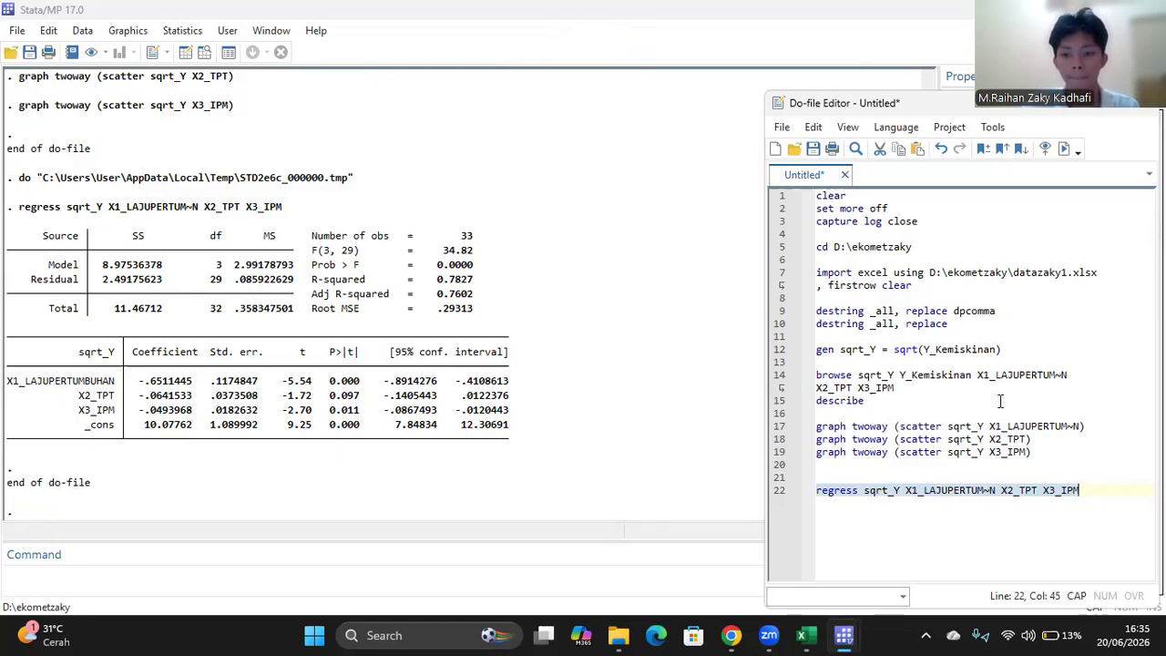
# Add the command predict uhat_sqrt, residual on line 25, leaving blank lines below the regression.
pyautogui.press('Return')
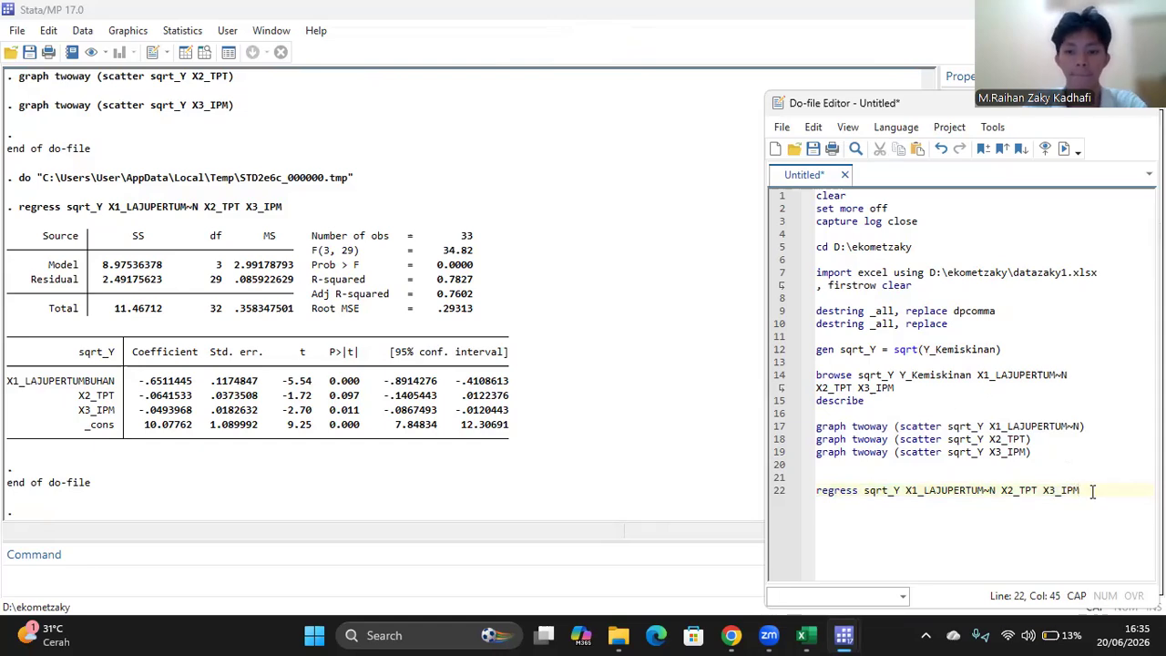
pyautogui.press('Return')
pyautogui.press('Return')
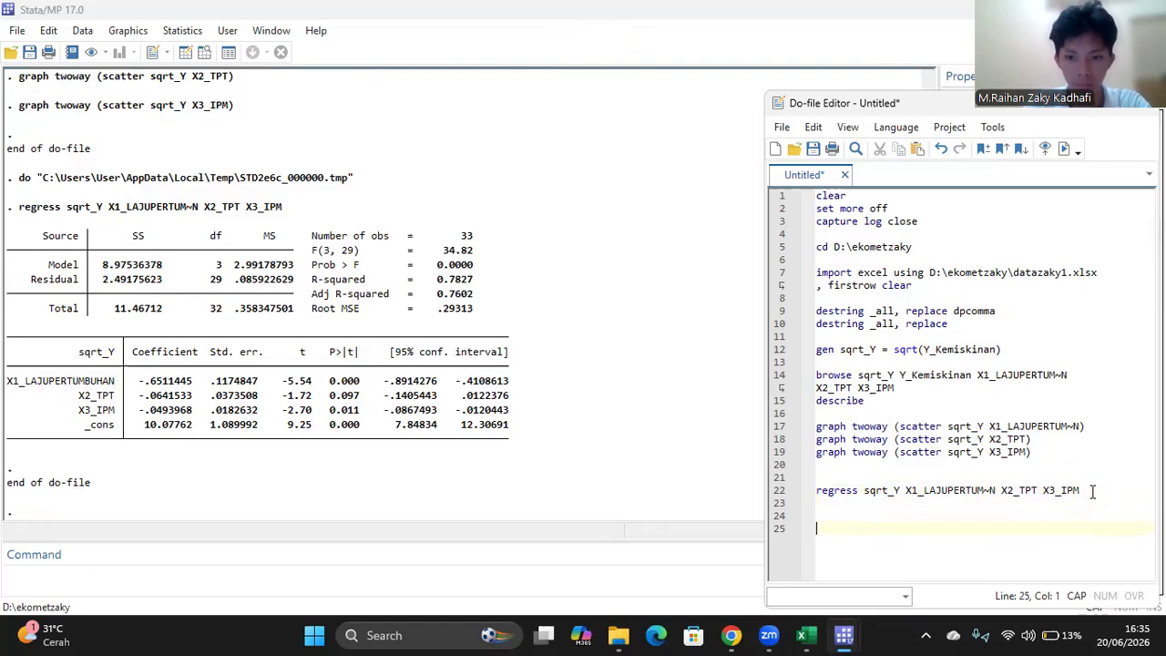
pyautogui.press('BackSpace')
pyautogui.press('capslock')
pyautogui.write('p')
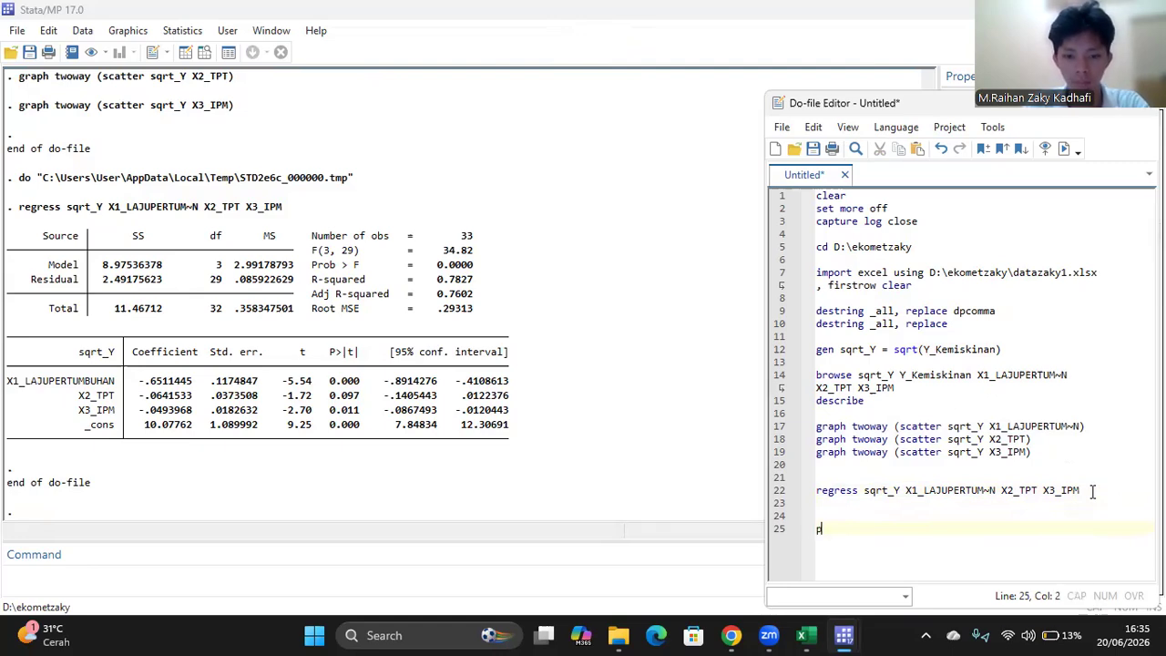
pyautogui.write('red')
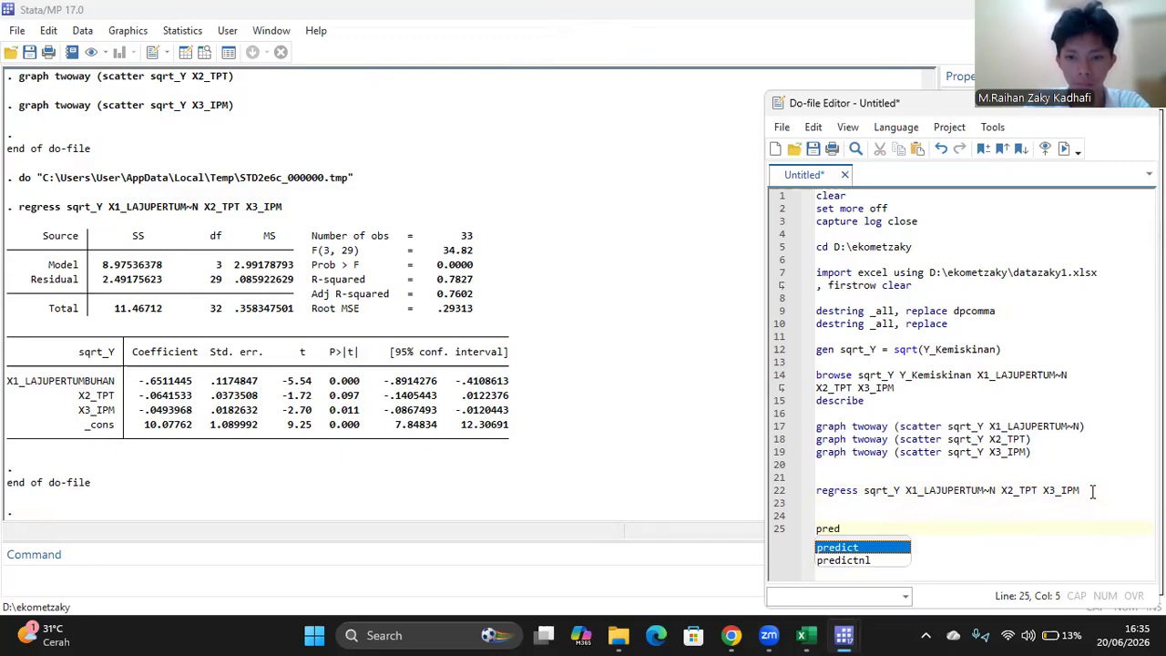
pyautogui.write('ict uhat')
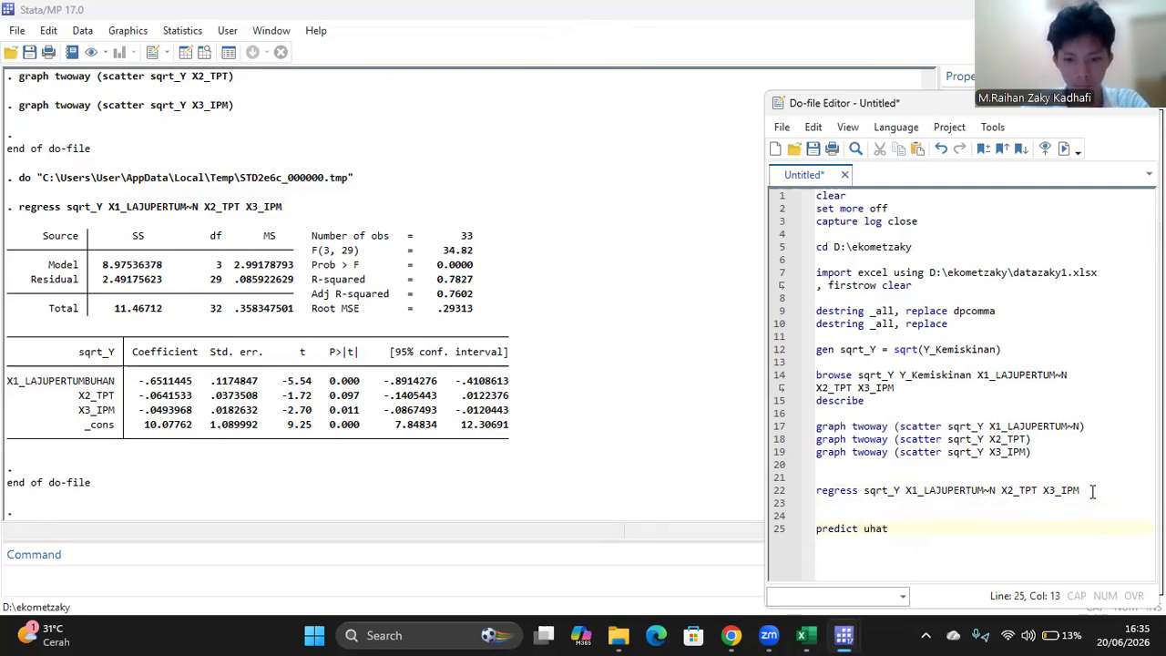
pyautogui.write('_sqrt')
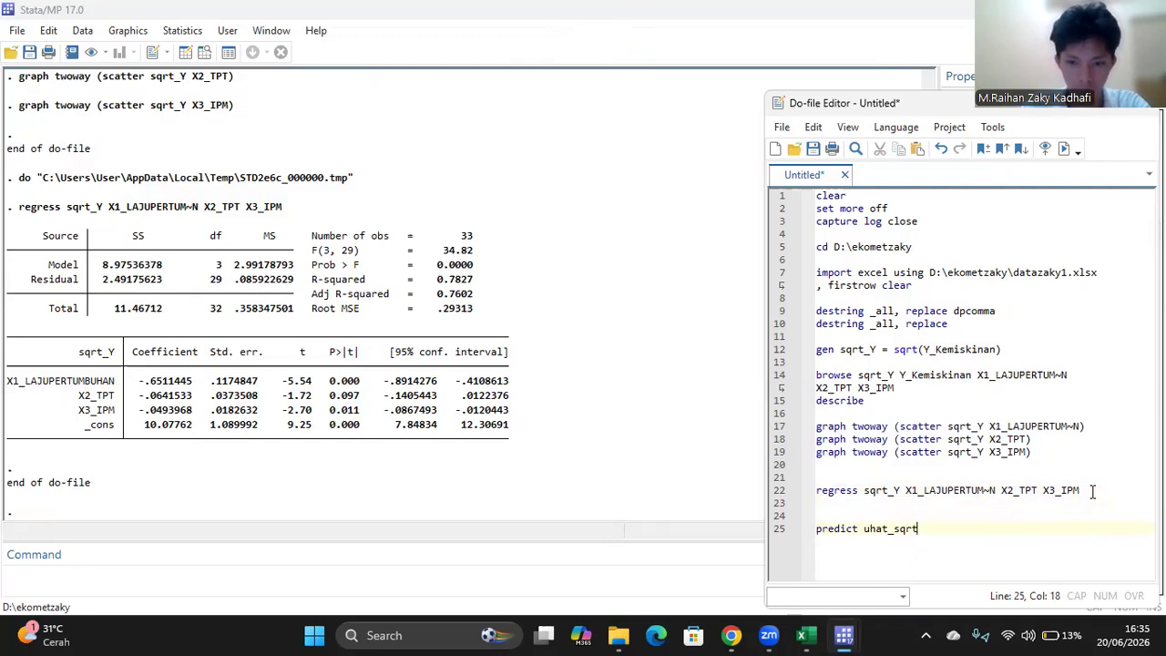
pyautogui.write(', res')
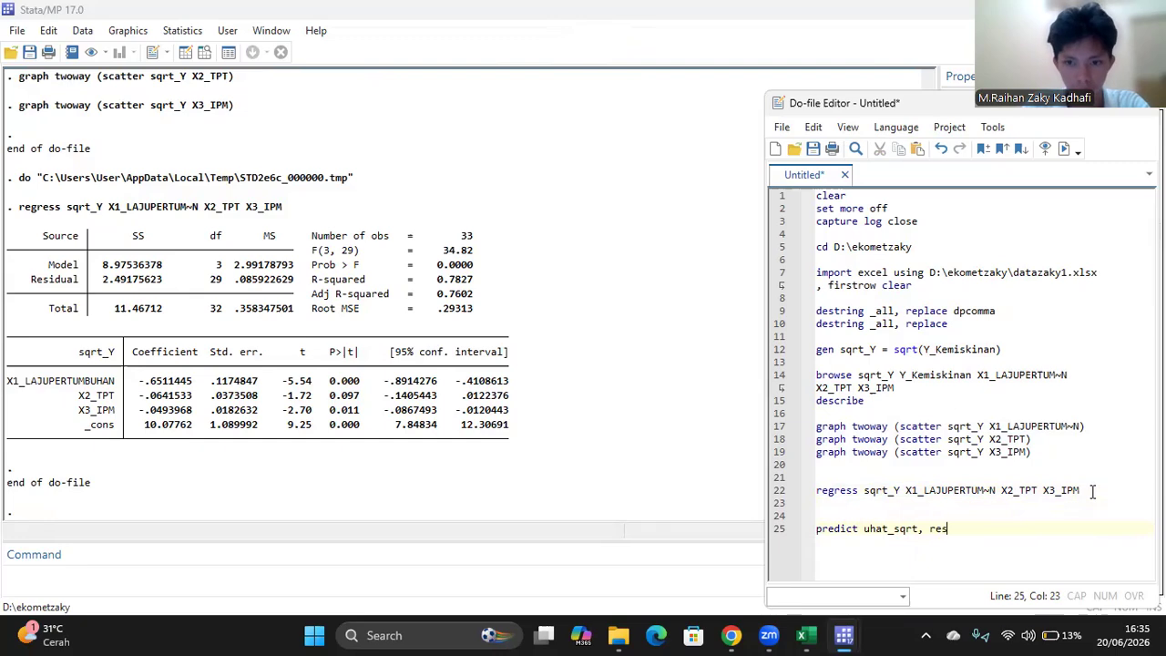
pyautogui.write('idual')
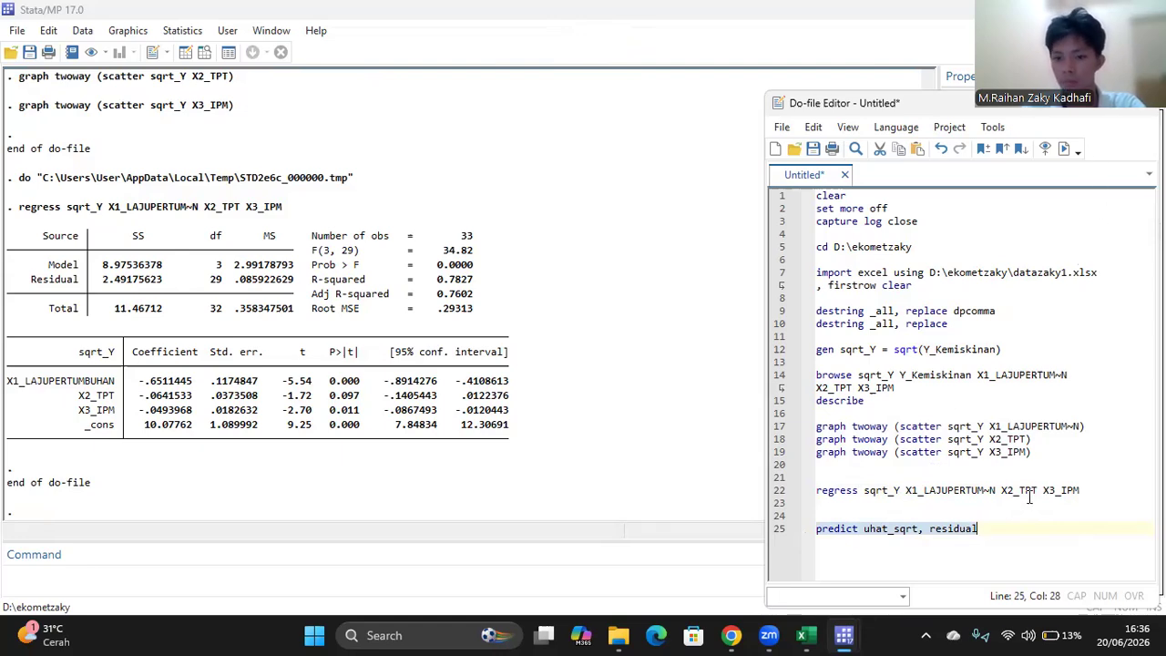
# Add a Shapiro-Wilk normality test of the residuals on line 27 with swilk uhat_sqrt.
pyautogui.click(987, 534)
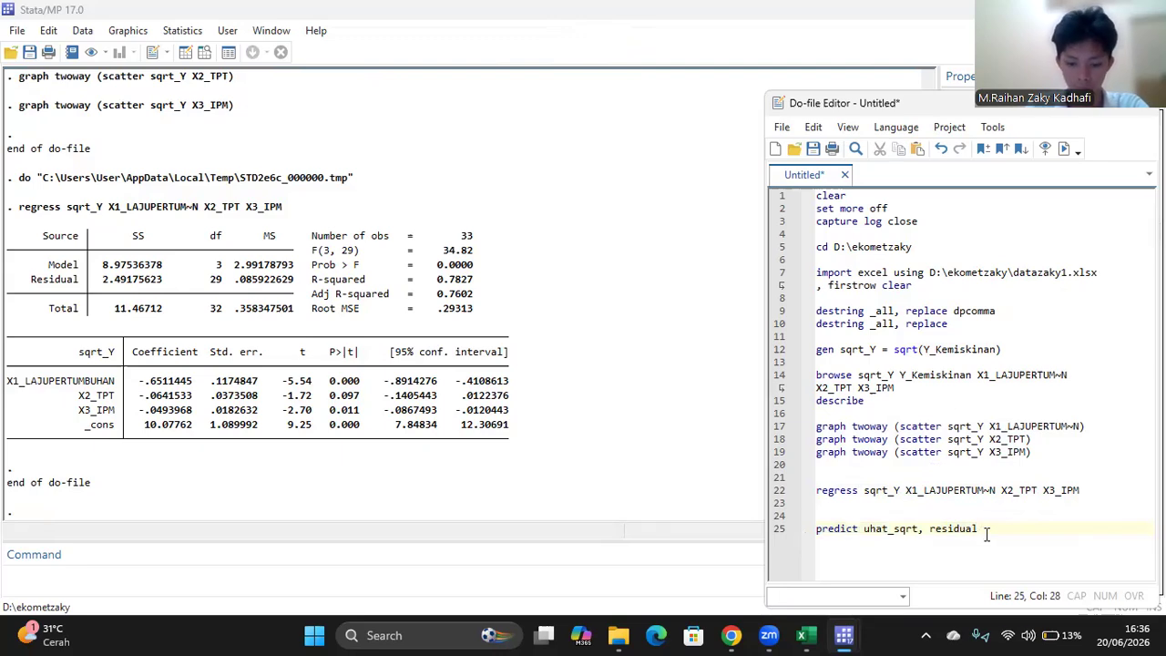
pyautogui.press('Return')
pyautogui.press('Return')
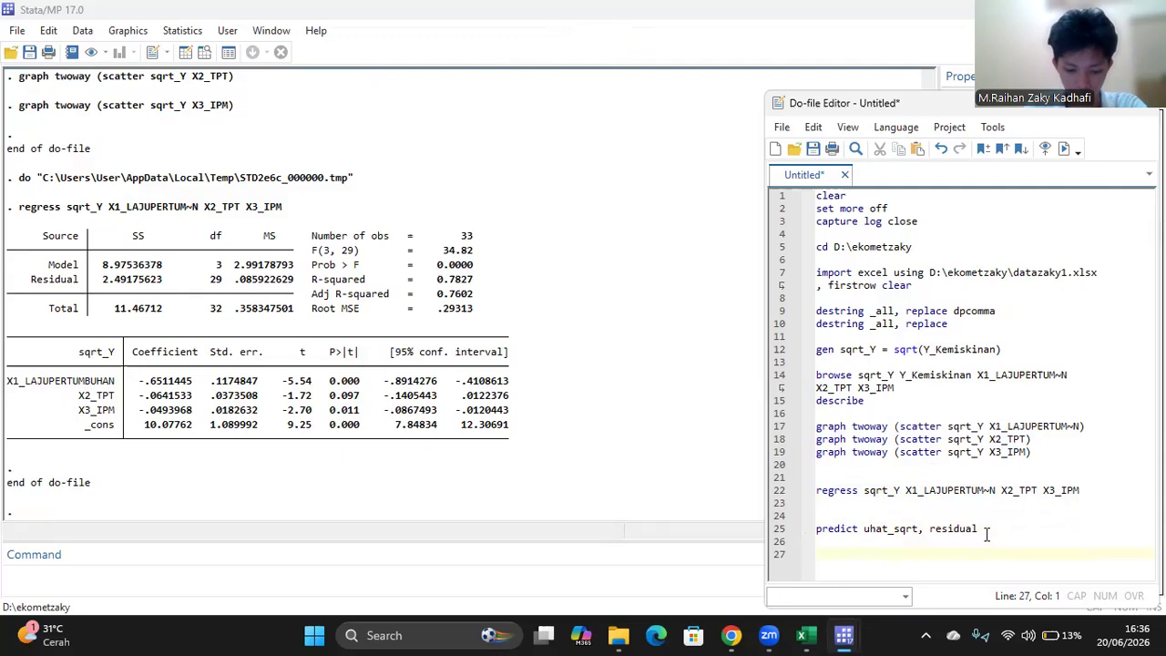
pyautogui.write('swil')
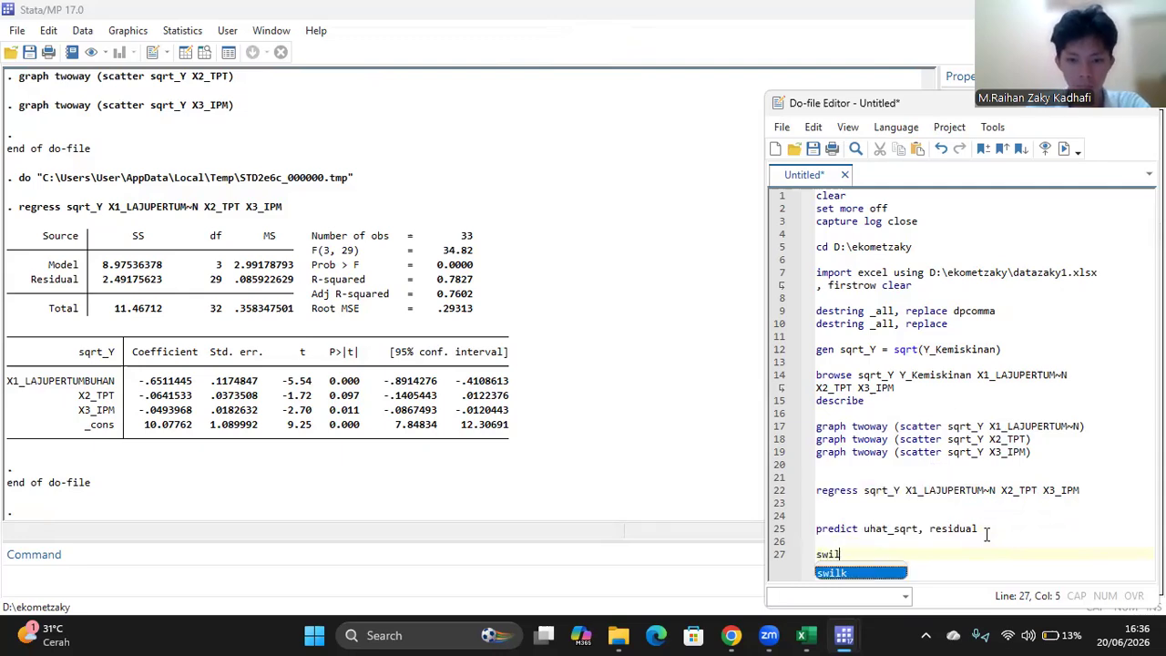
pyautogui.write('k')
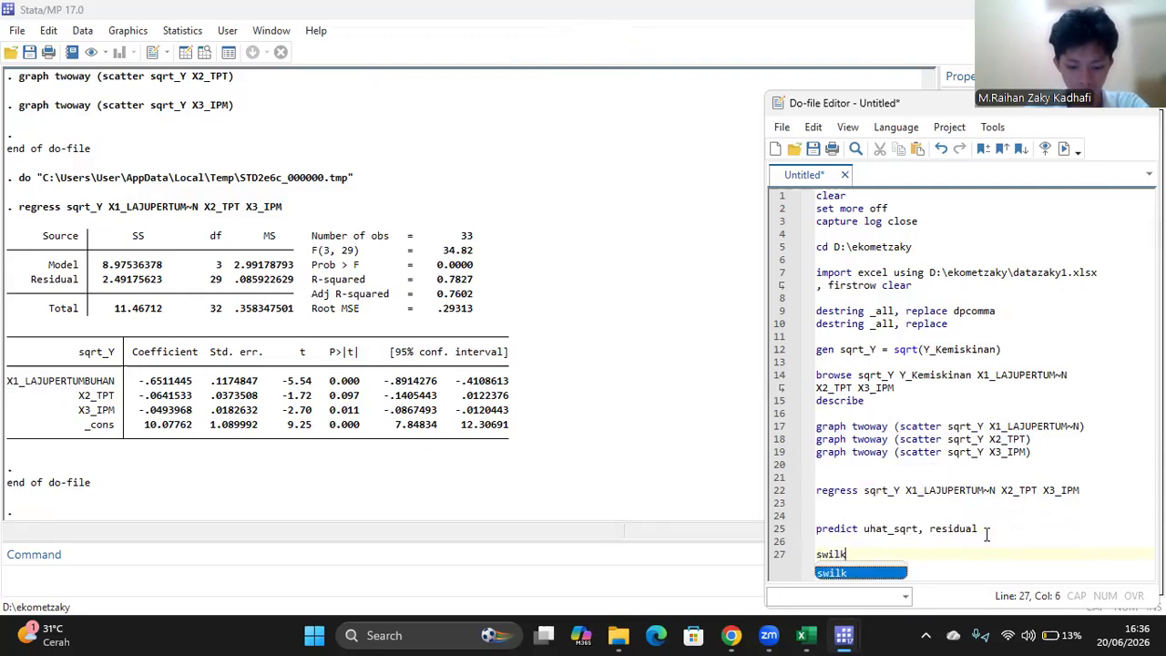
pyautogui.write(' uhat_sqrt')
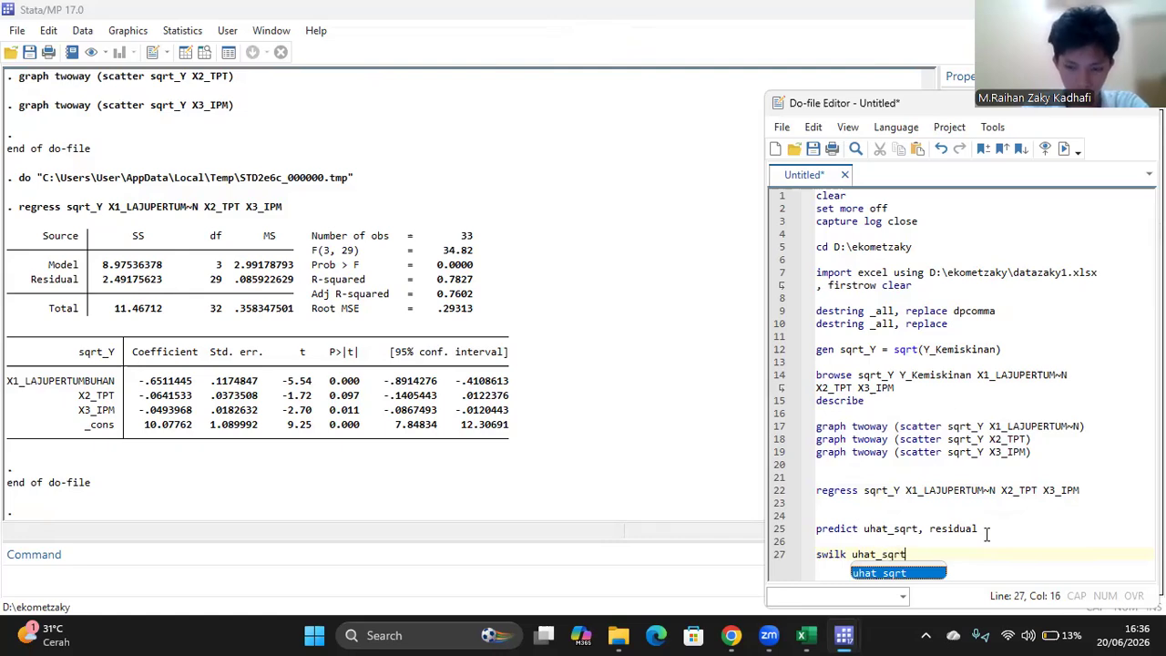
pyautogui.press('Escape')
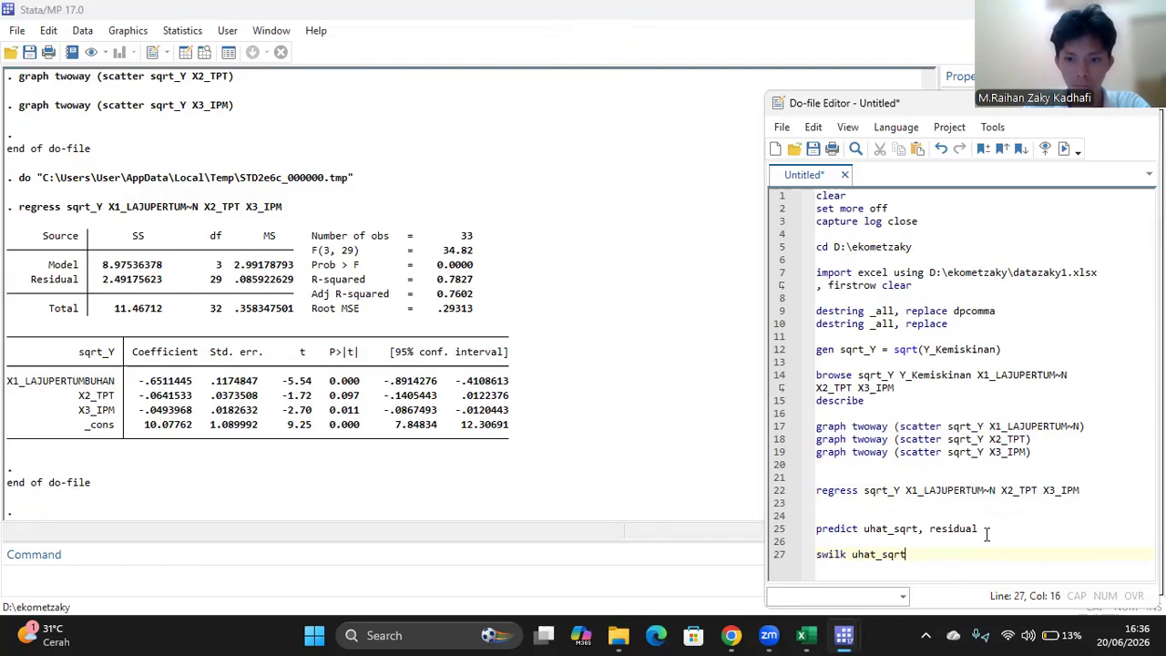
# Add a Shapiro-Francia normality test directly below on line 28 with sfrancia uhat_sqrt.
pyautogui.press('Return')
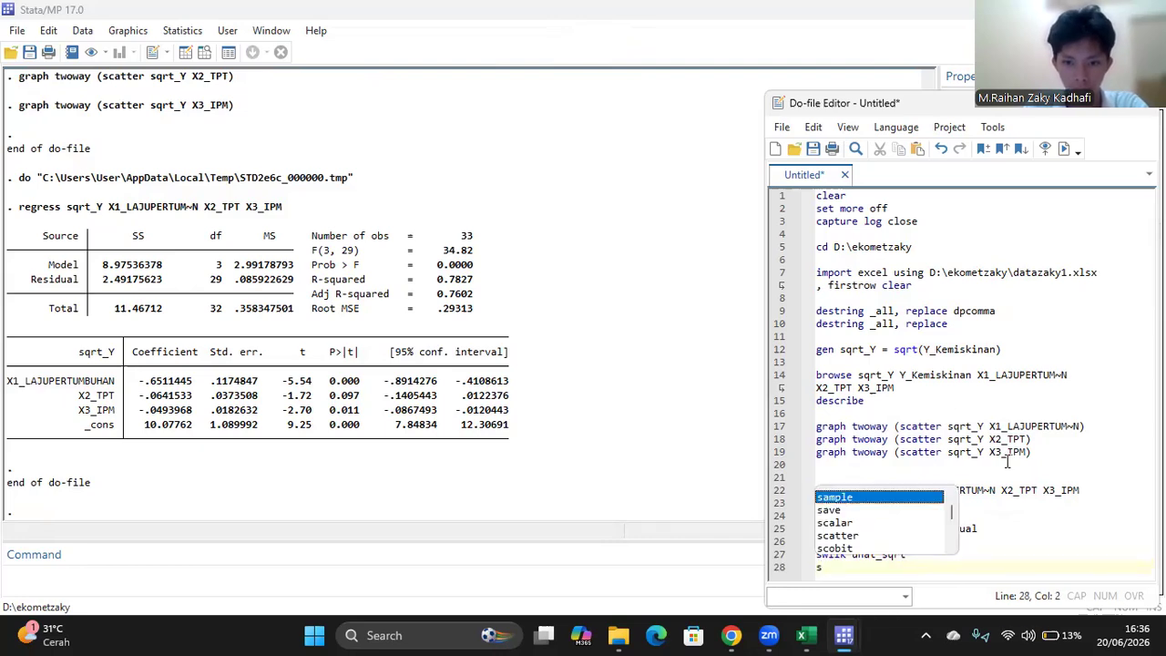
pyautogui.write('s')
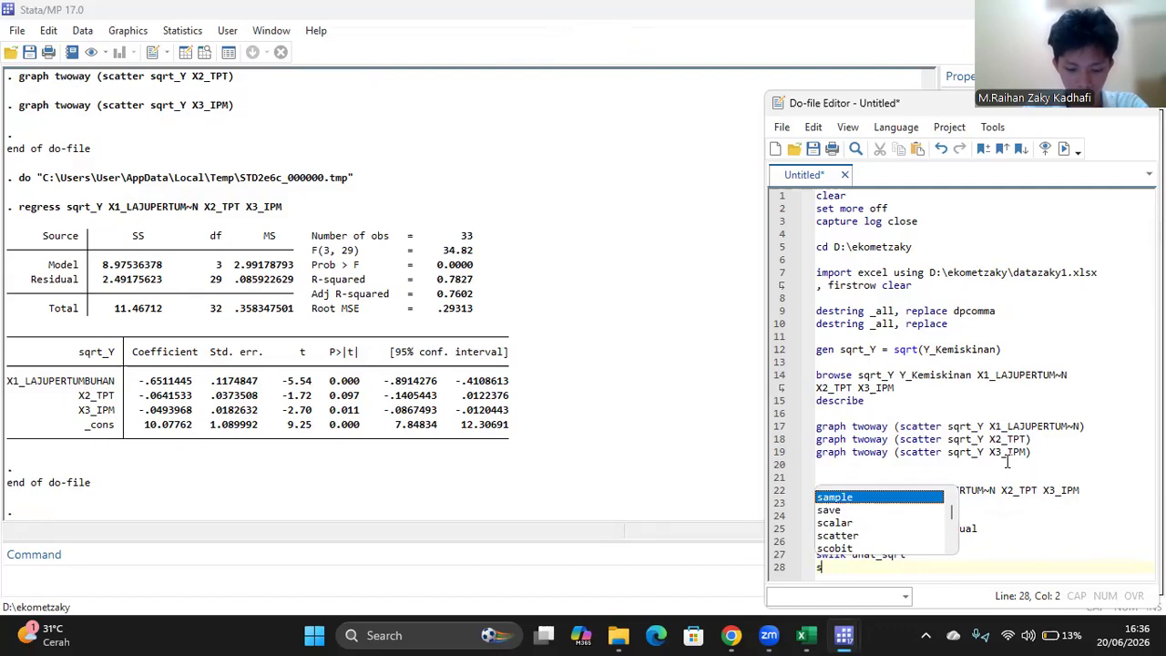
pyautogui.write('francia')
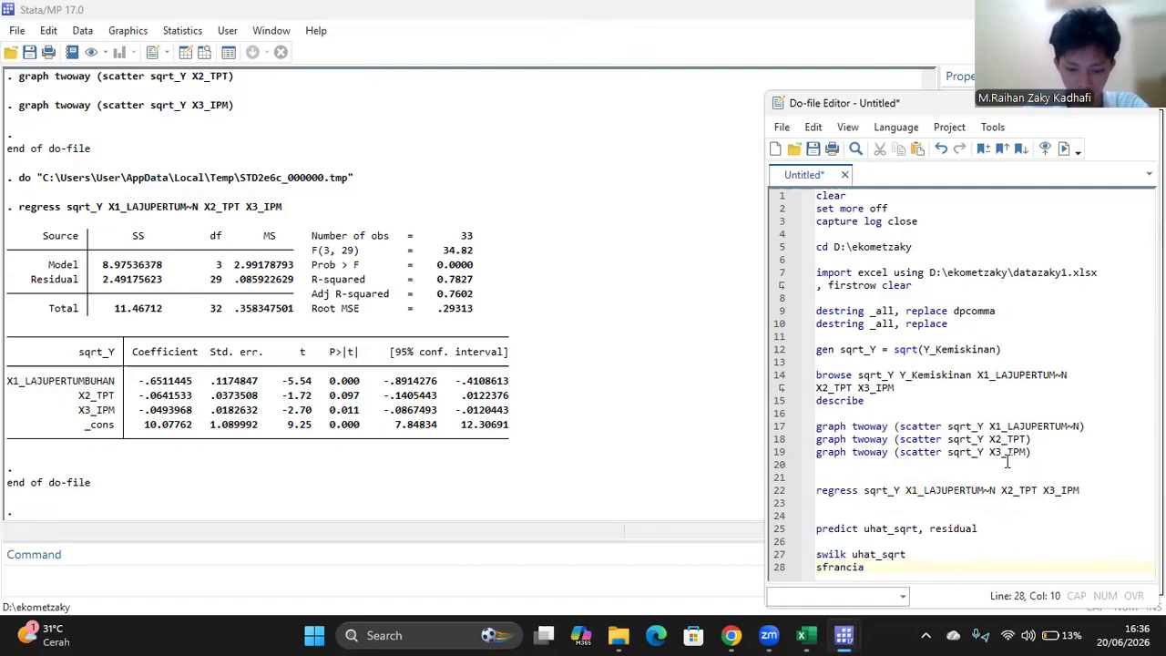
pyautogui.write('uhat')
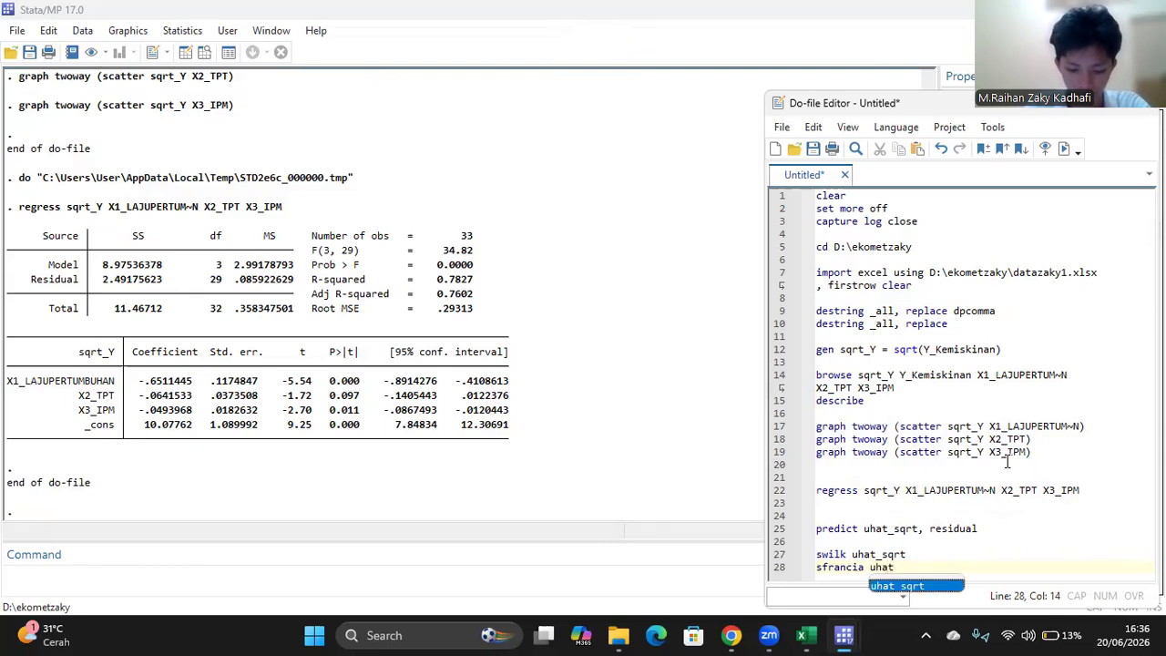
pyautogui.write('_sqrt')
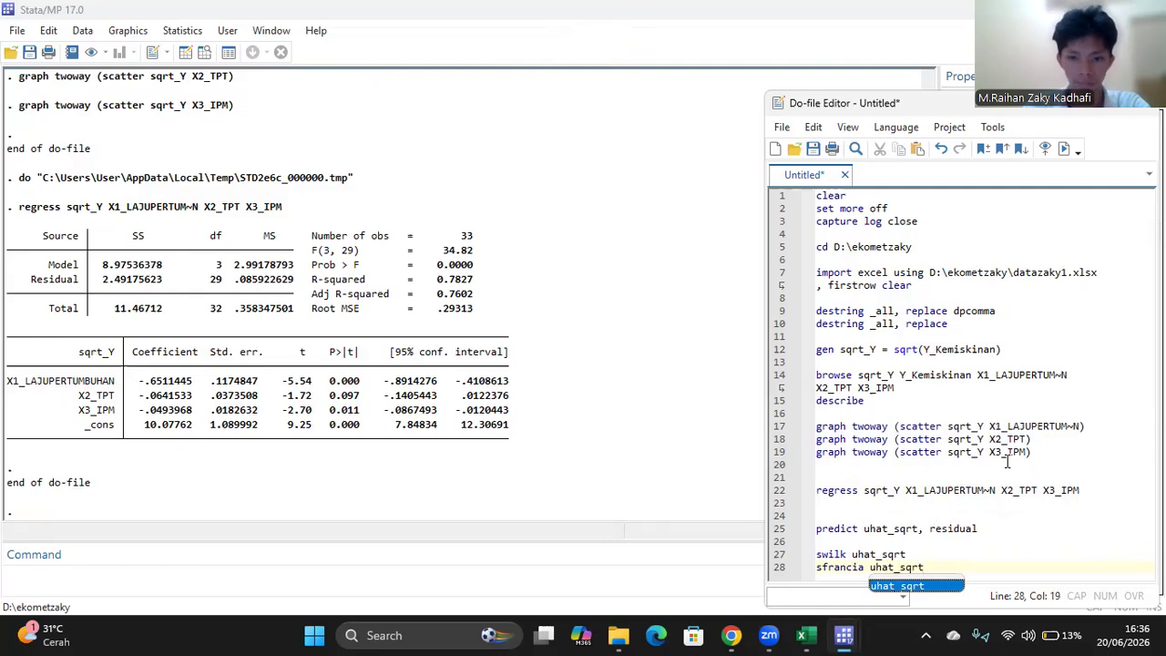
# Add a kernel density command for the residuals on line 30, kdensity uhat_sqrt, after a blank line.
pyautogui.press('Return')
pyautogui.press('Return')
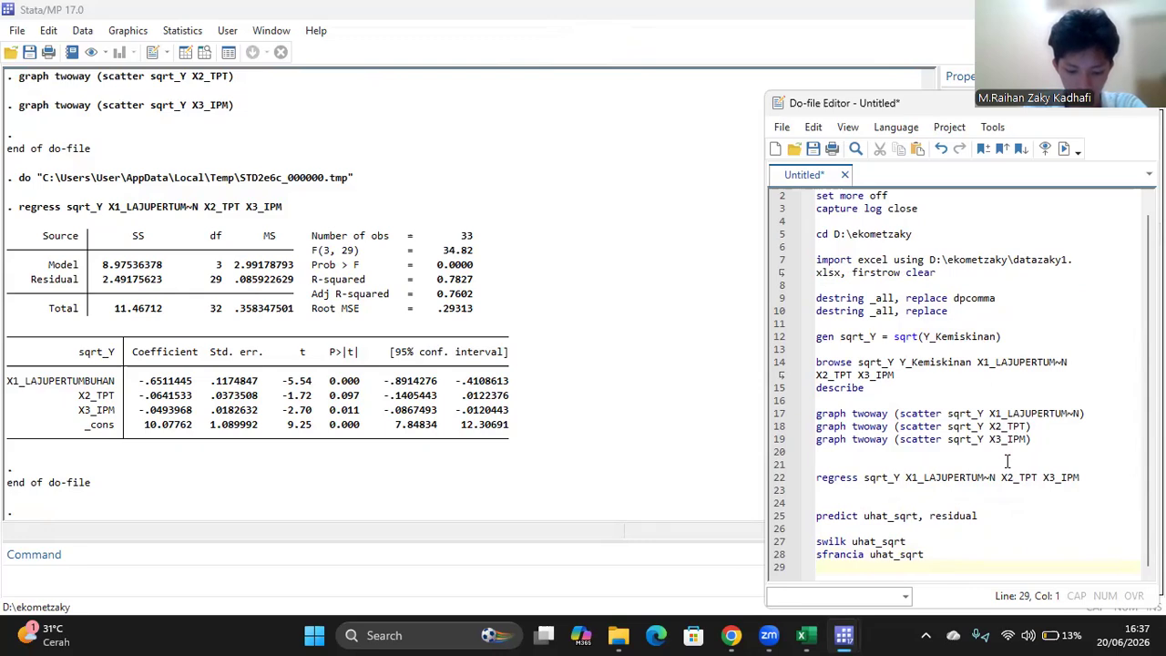
pyautogui.press('Return')
pyautogui.write('kdensity')
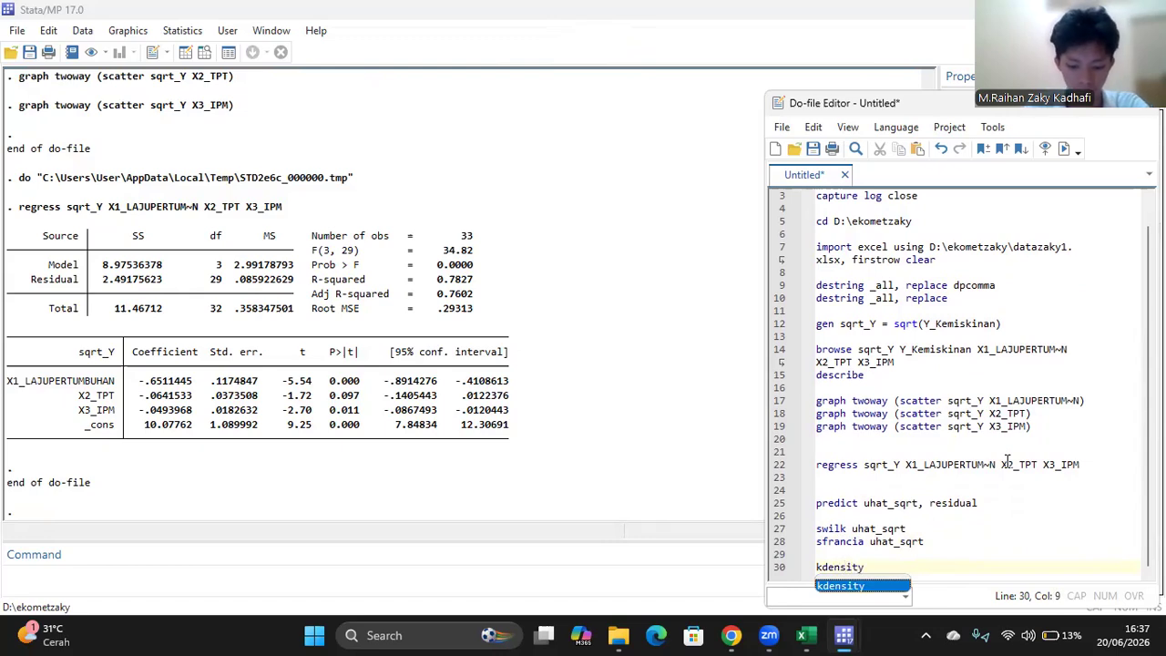
pyautogui.write(' uhat')
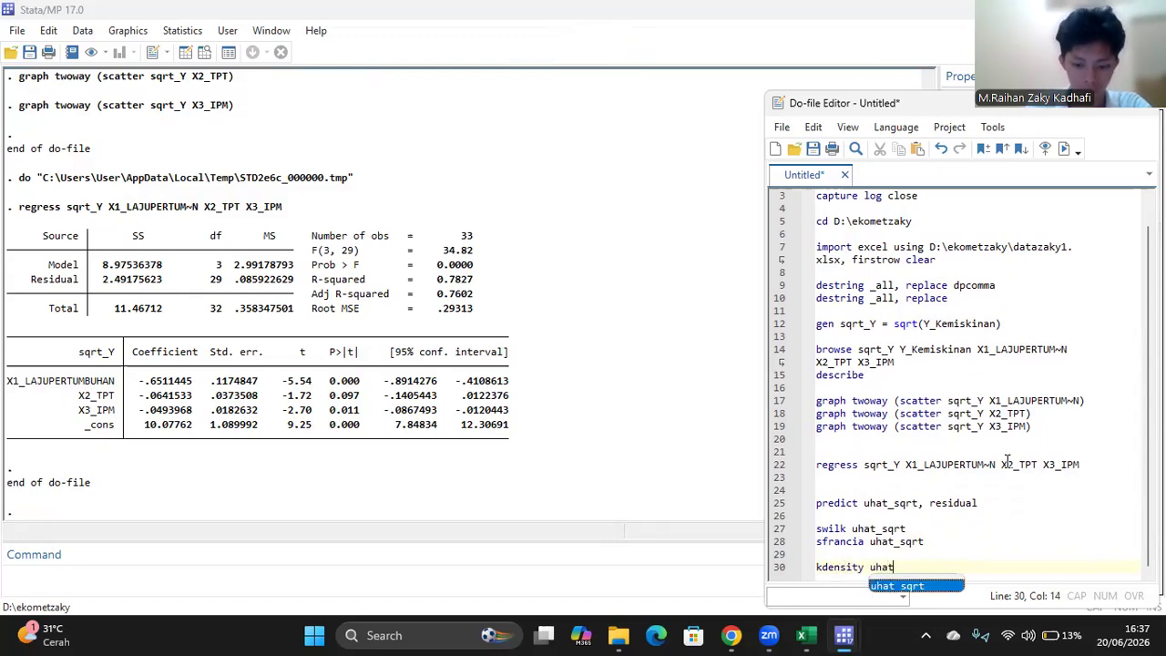
pyautogui.write('_')
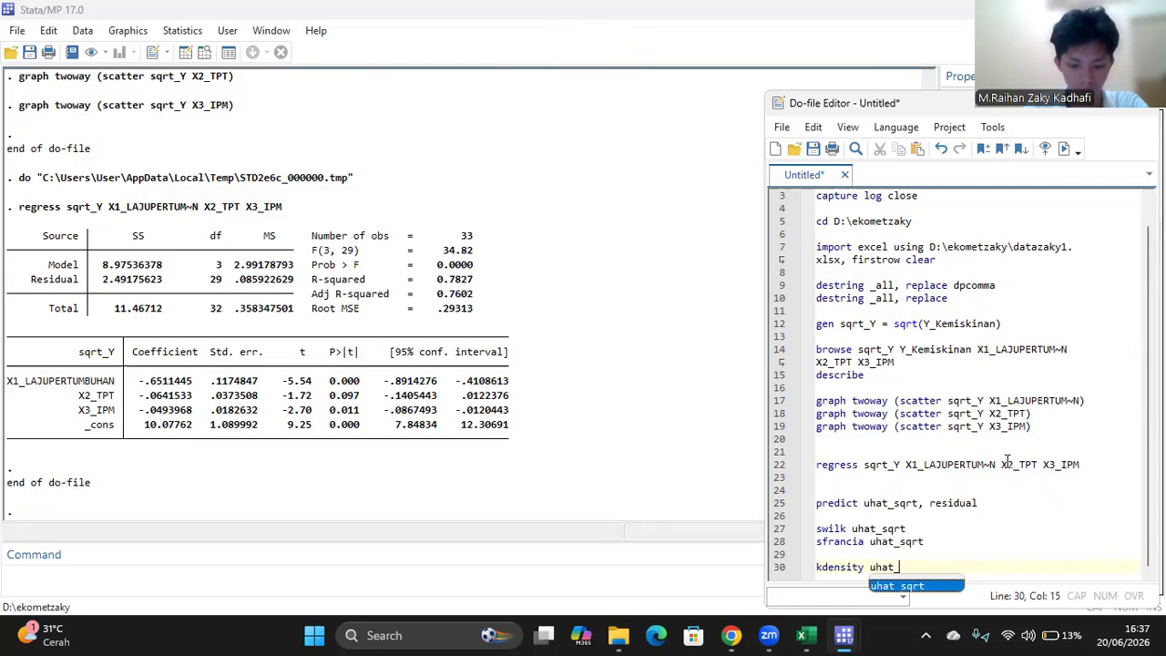
pyautogui.write('sqrt')
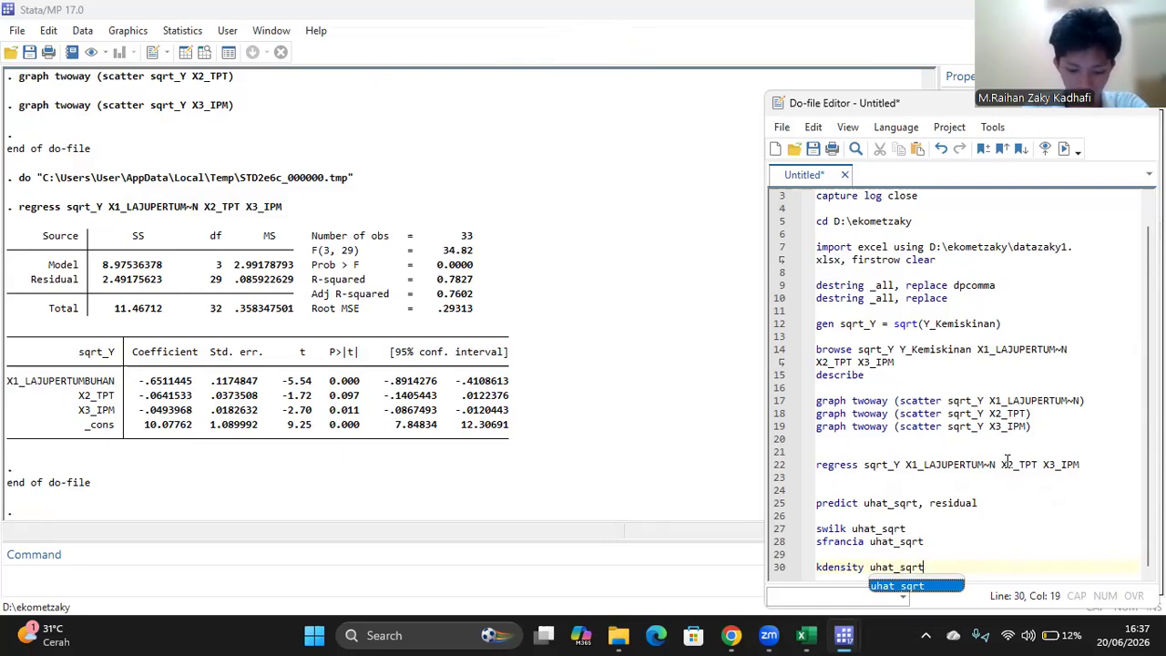
# Append the option , normal to the kdensity uhat_sqrt command on line 30.
pyautogui.write(',')
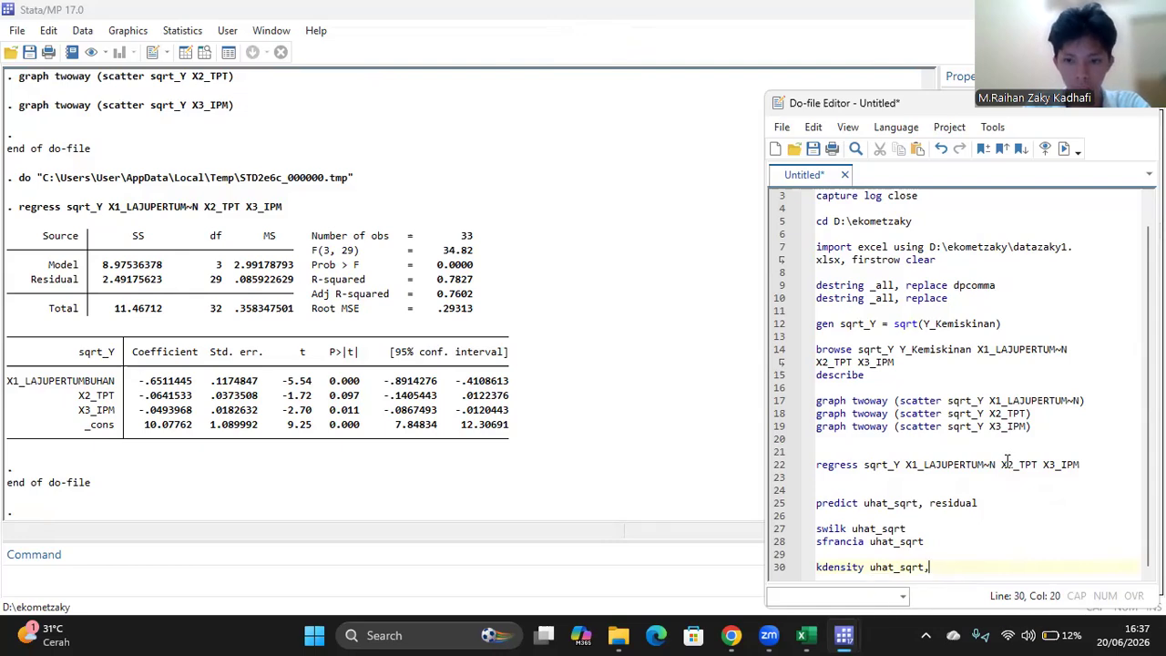
pyautogui.write(' normal')
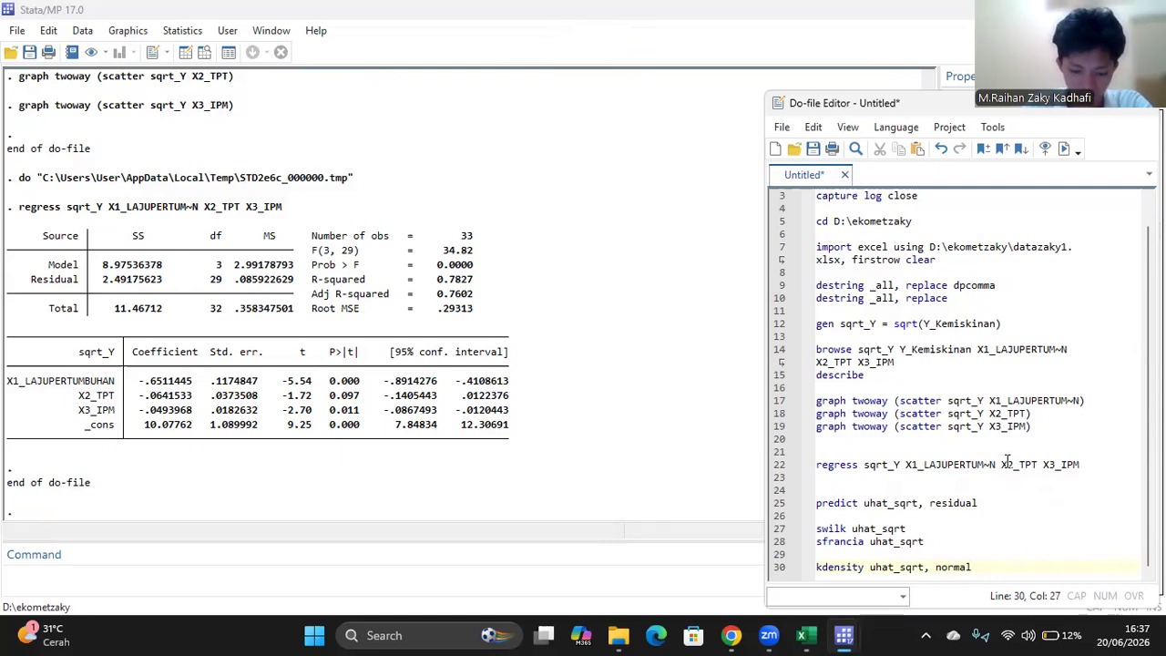
# Add the comment heading * 1. UJI NORMALITAS RESIDUAL BARU on blank line 24, above the predict command.
pyautogui.click(820, 490)
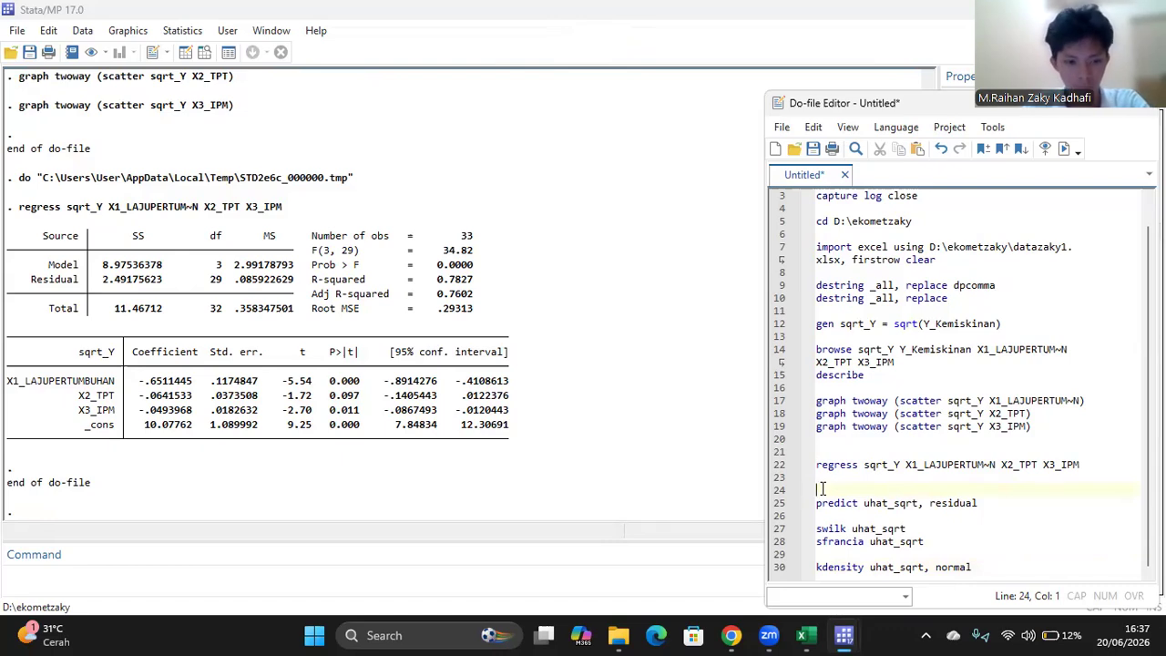
pyautogui.write('*')
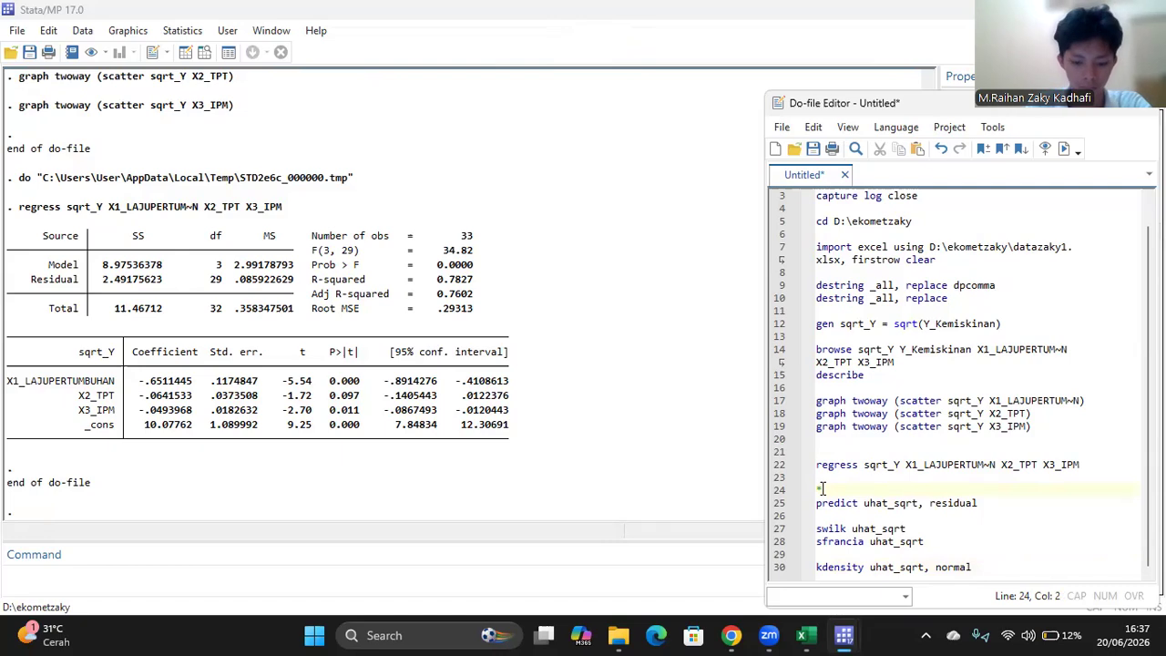
pyautogui.write(' 1.')
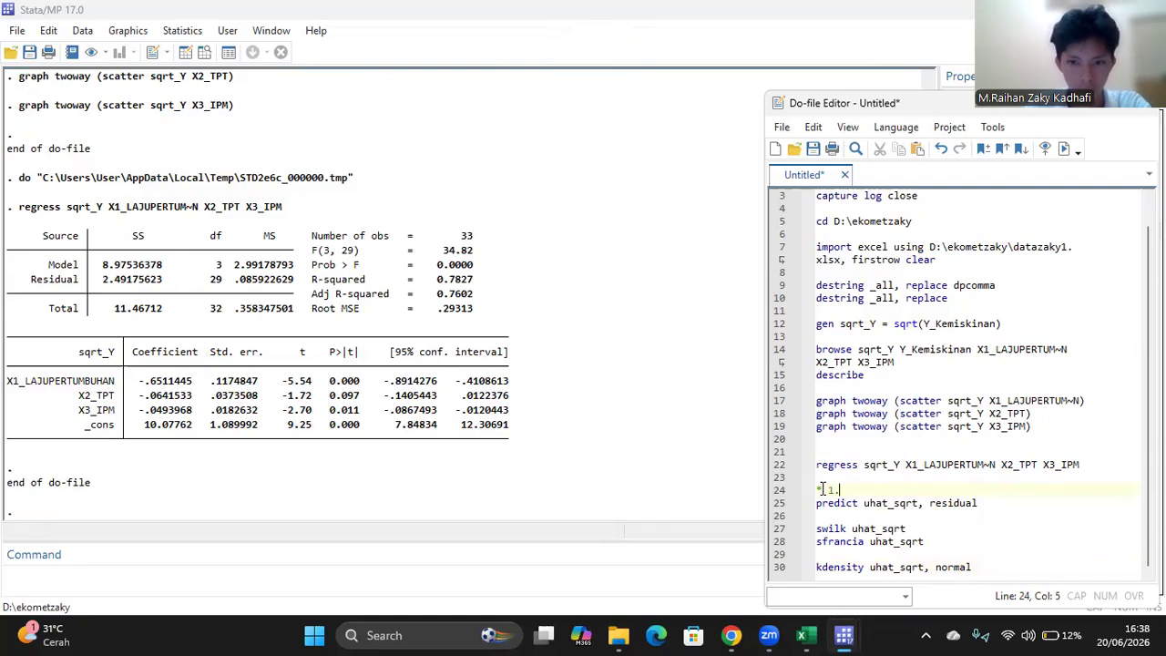
pyautogui.press('capslock')
pyautogui.write('UJI NORM')
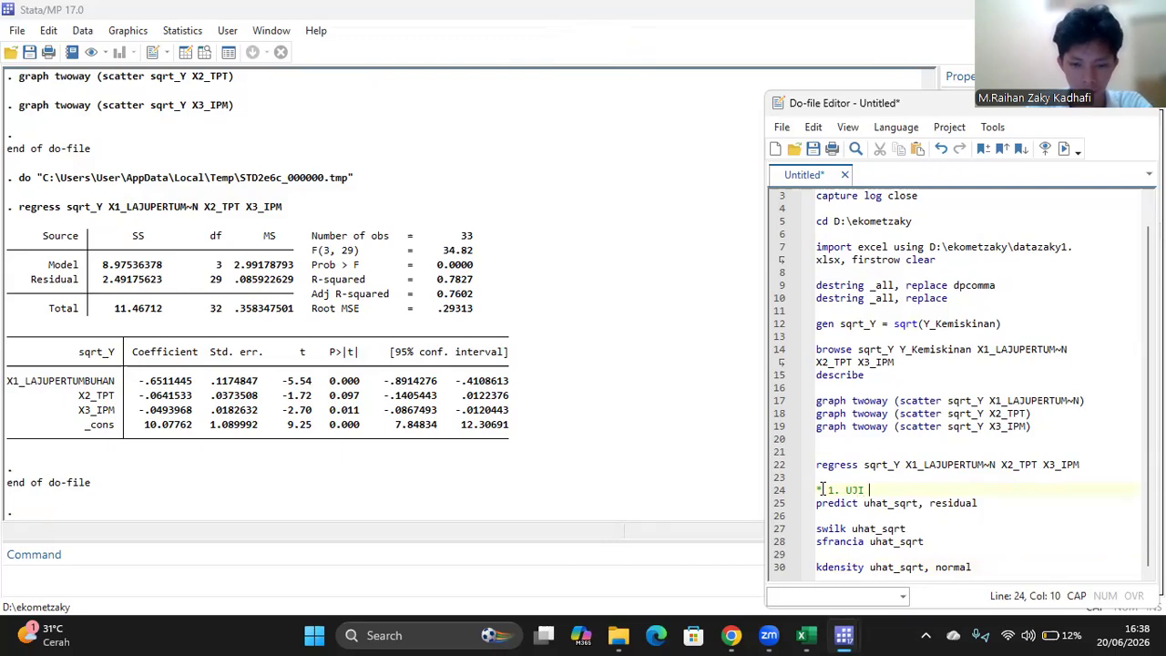
pyautogui.write('A')
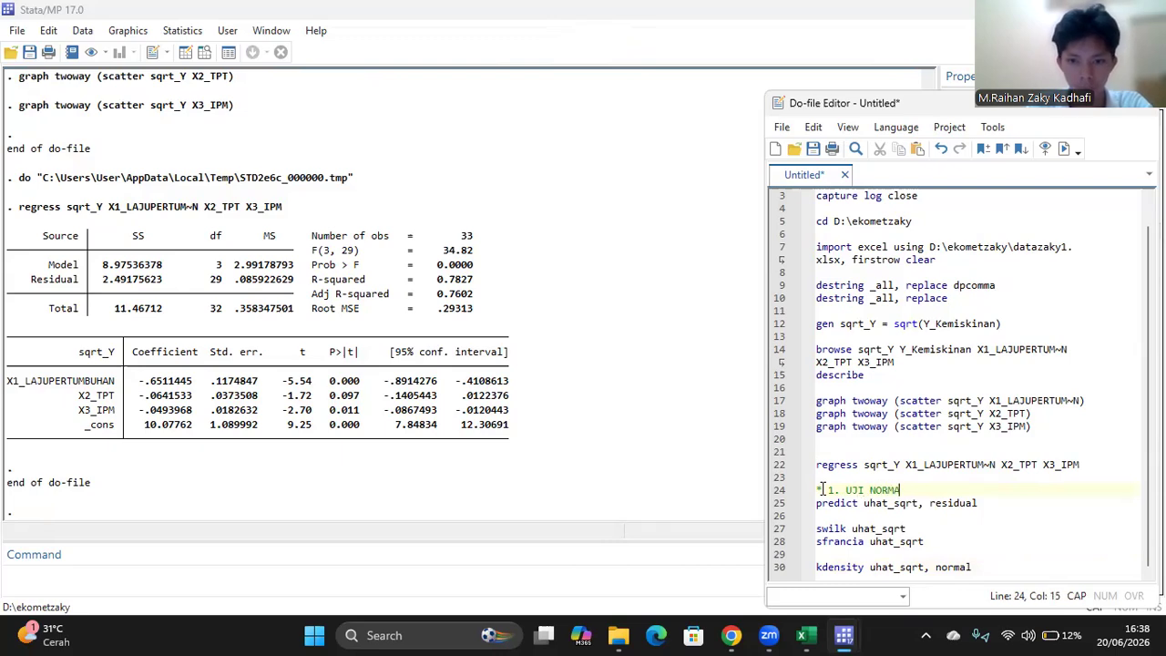
pyautogui.write('LITAS RESIDU')
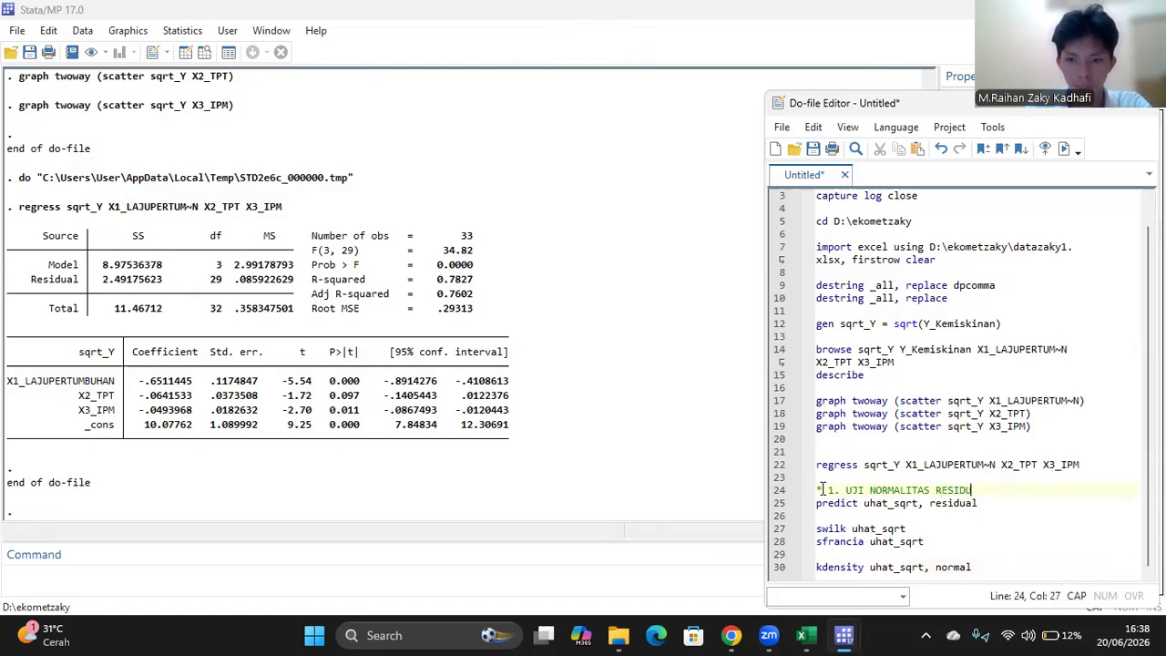
pyautogui.write('AL BA')
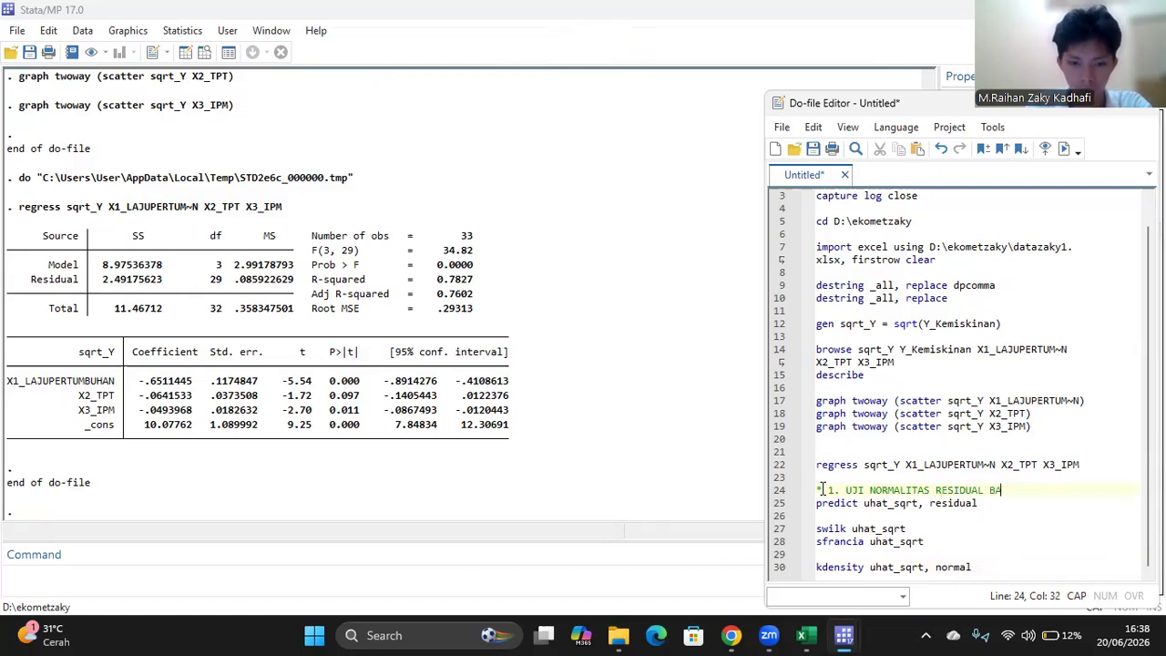
pyautogui.write('RU')
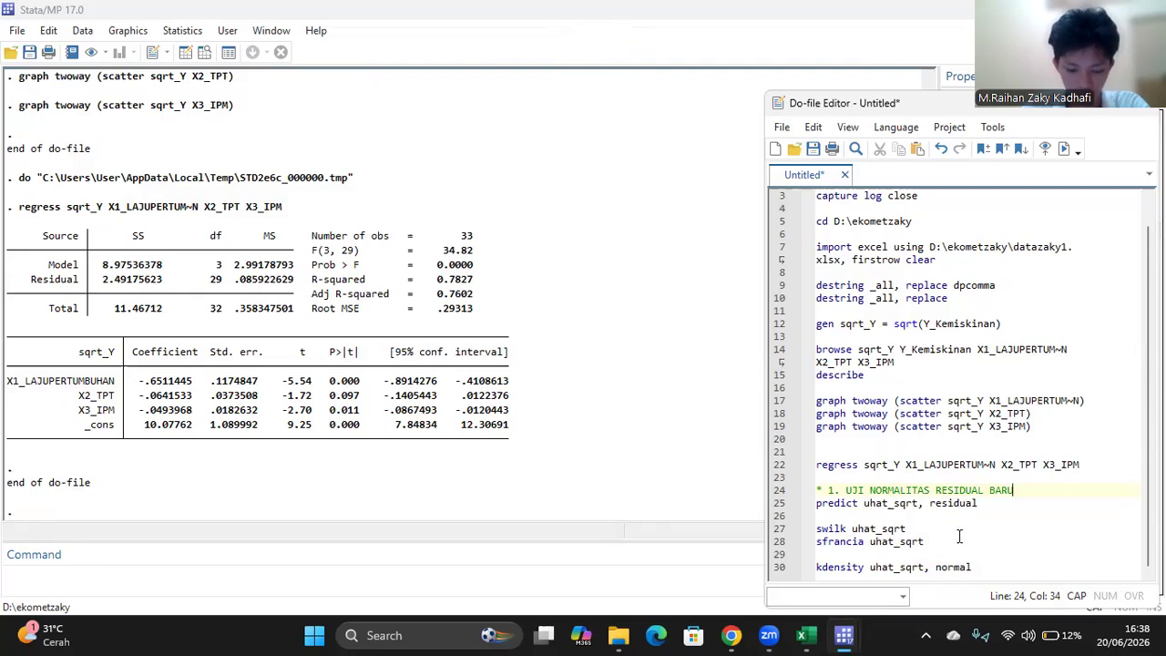
# Add the comment heading * 2. UJI HETEROSKEDASTISITAS on line 32, leaving a blank line below the kdensity command.
pyautogui.click(1000, 578)
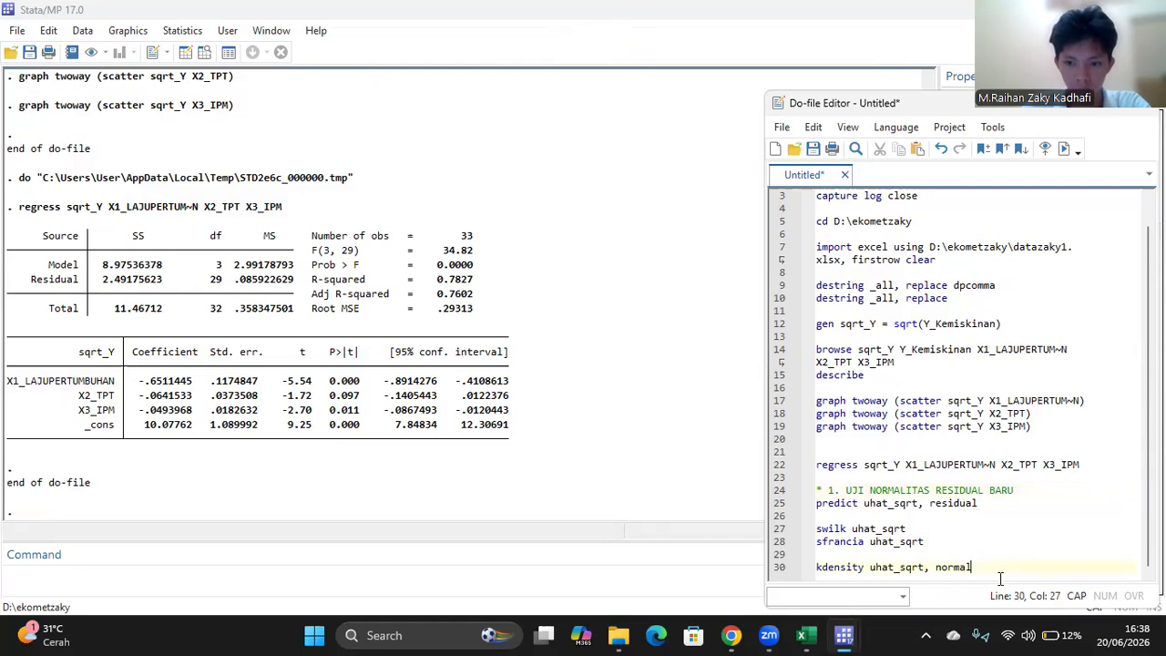
pyautogui.press('Return')
pyautogui.press('Return')
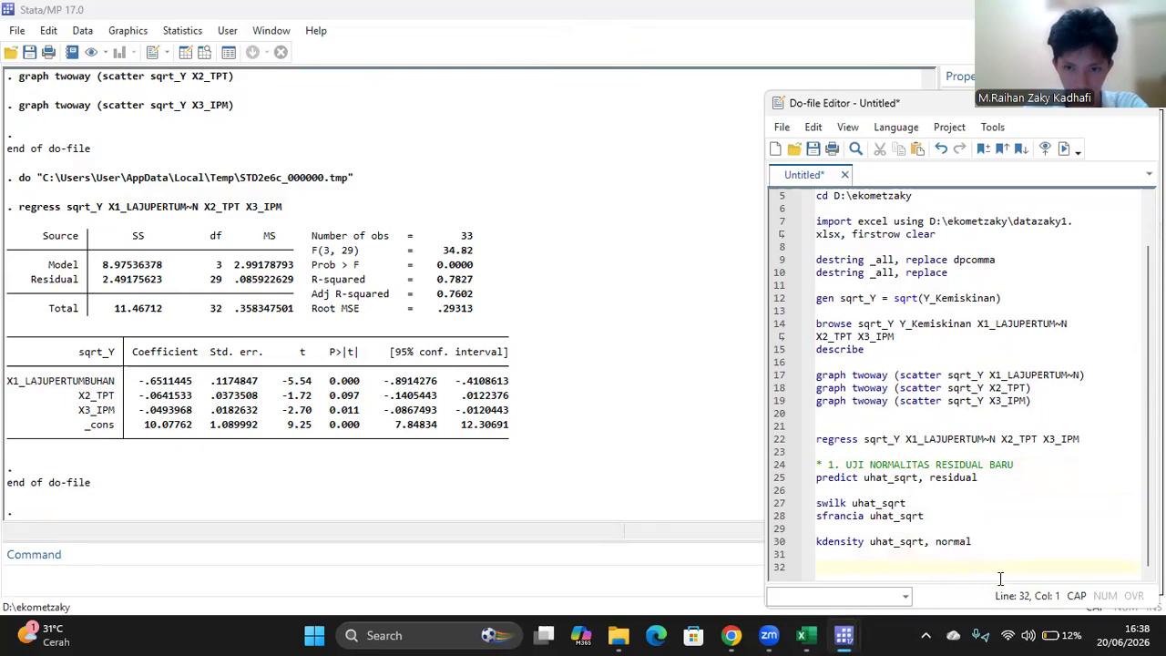
pyautogui.write('* 2. UJI')
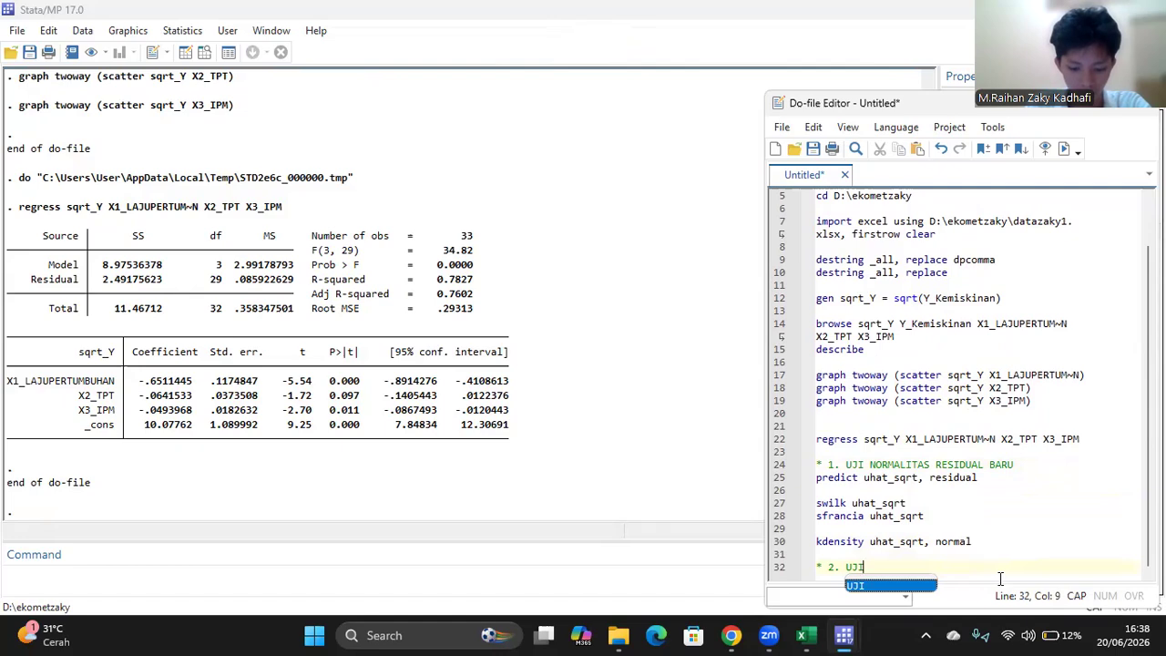
pyautogui.write(' HETE')
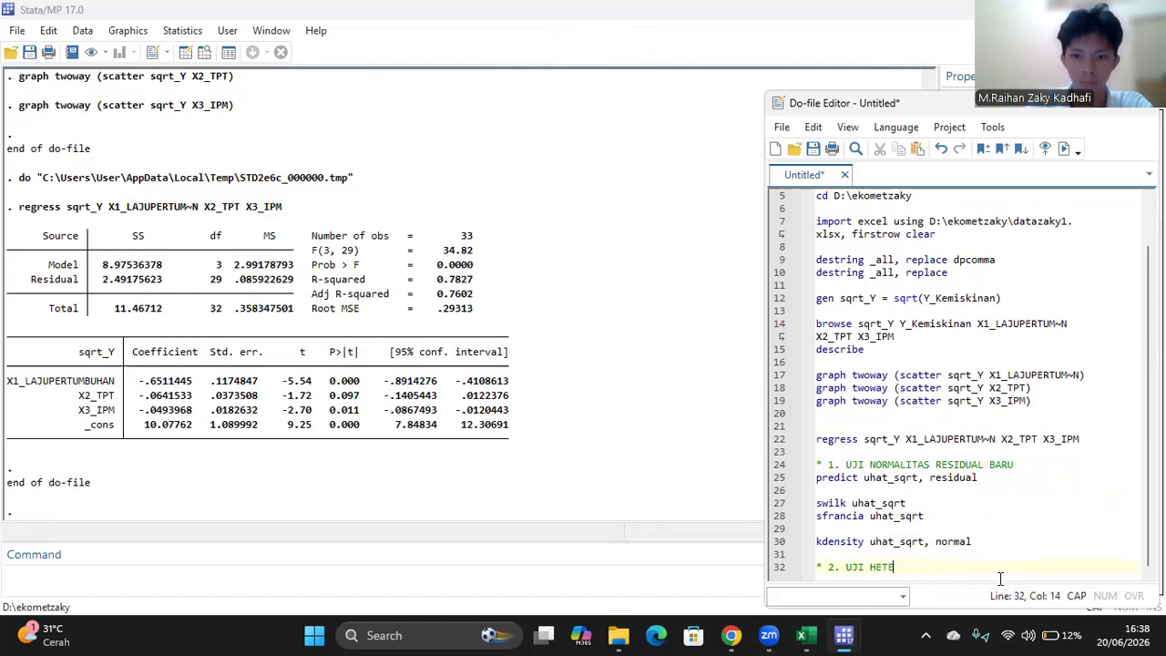
pyautogui.write('RO')
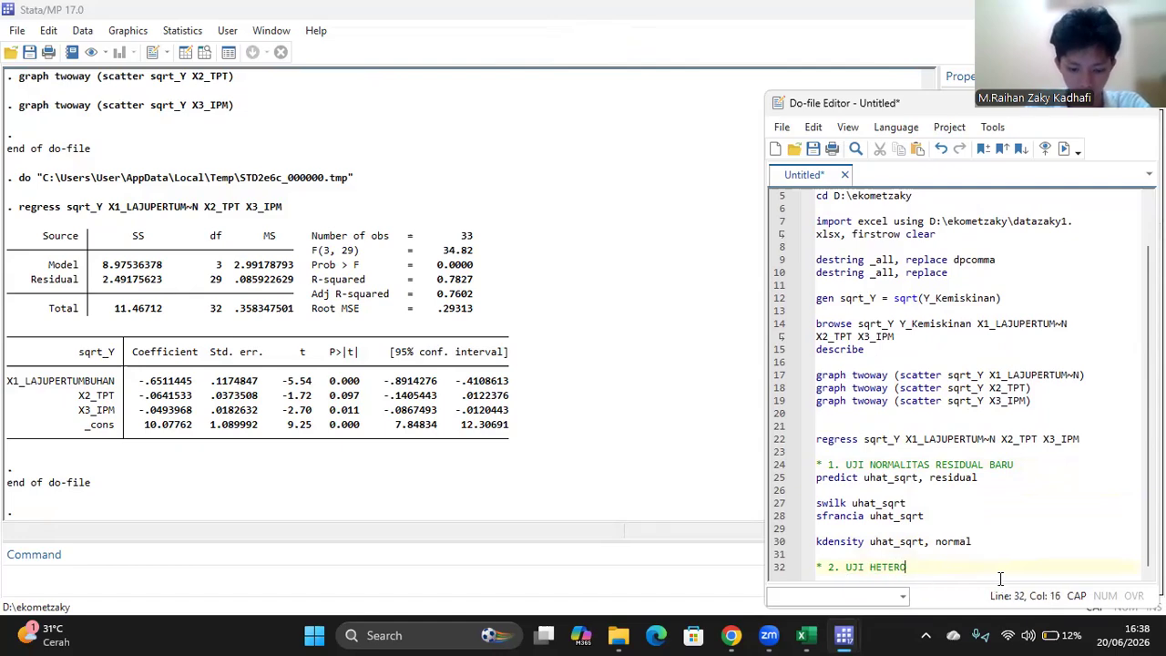
pyautogui.write('SKEDA')
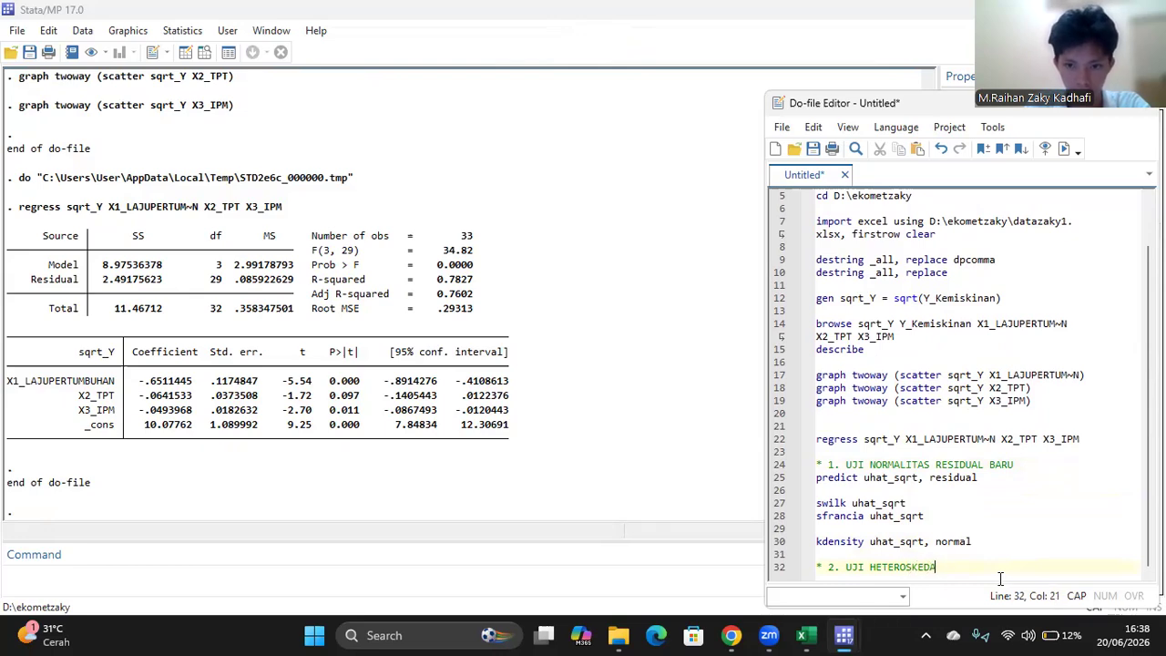
pyautogui.write('S')
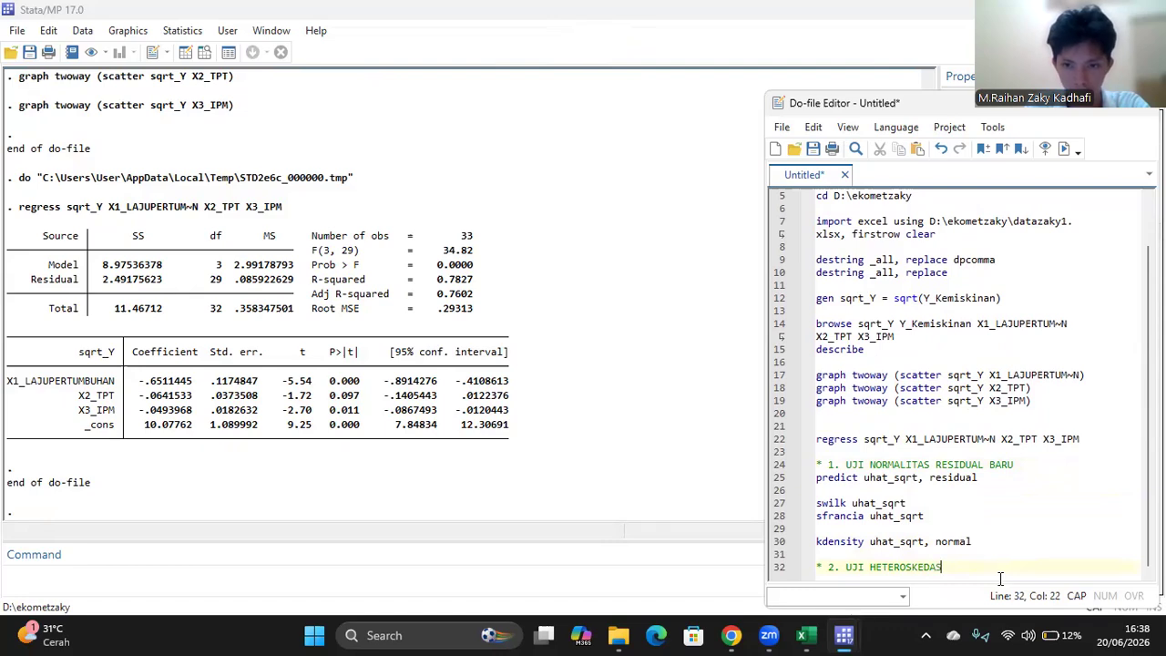
pyautogui.write('TISI')
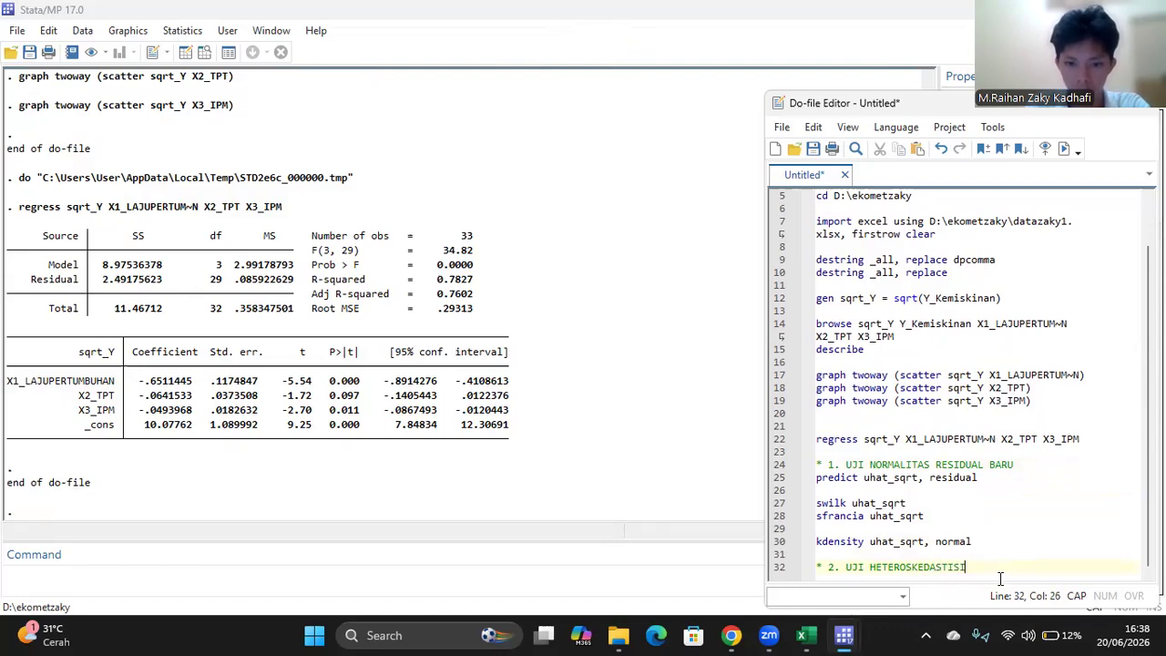
pyautogui.write('TAS')
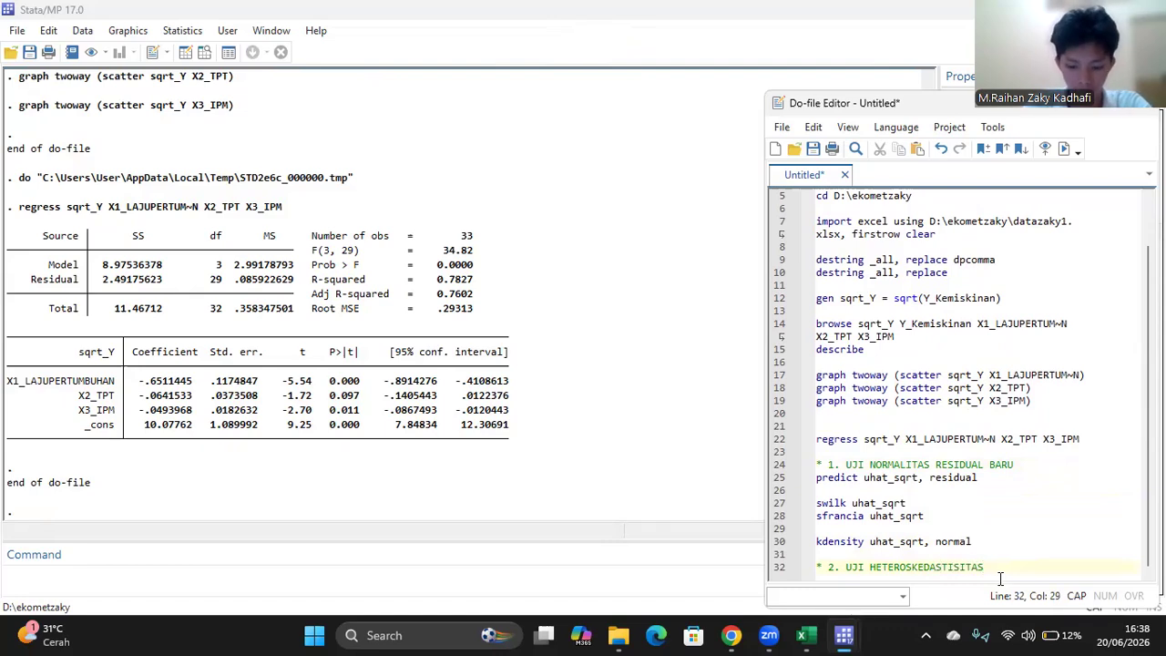
# Add the heteroskedasticity test command estat hettest on line 33, directly below its heading.
pyautogui.press('Return')
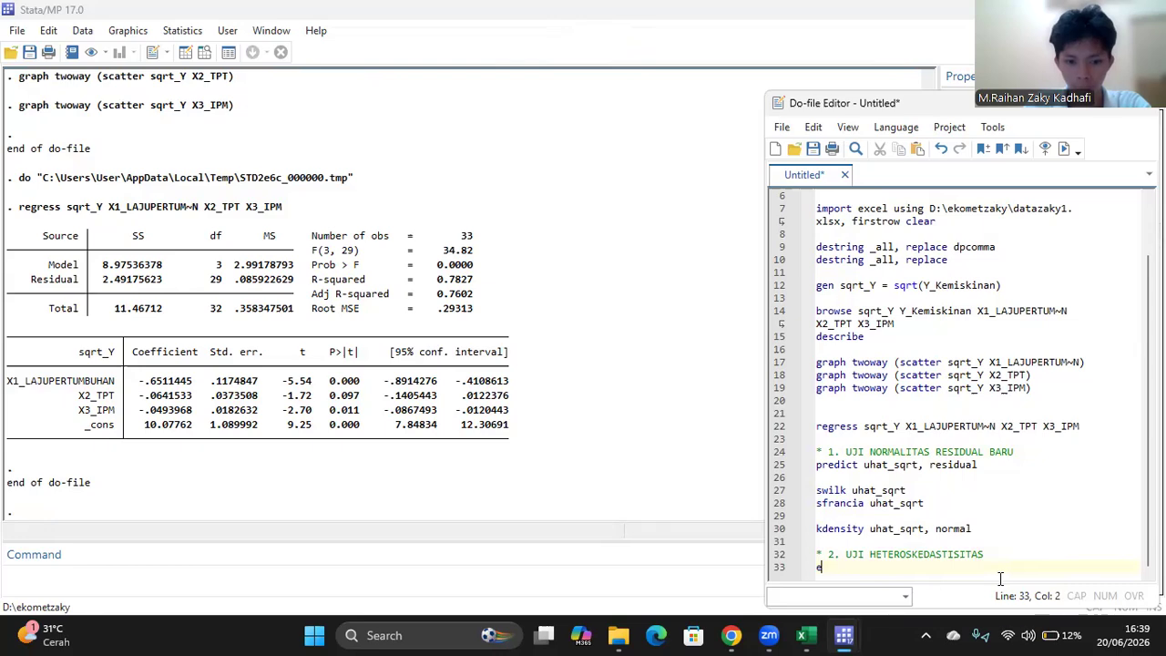
pyautogui.write('estat')
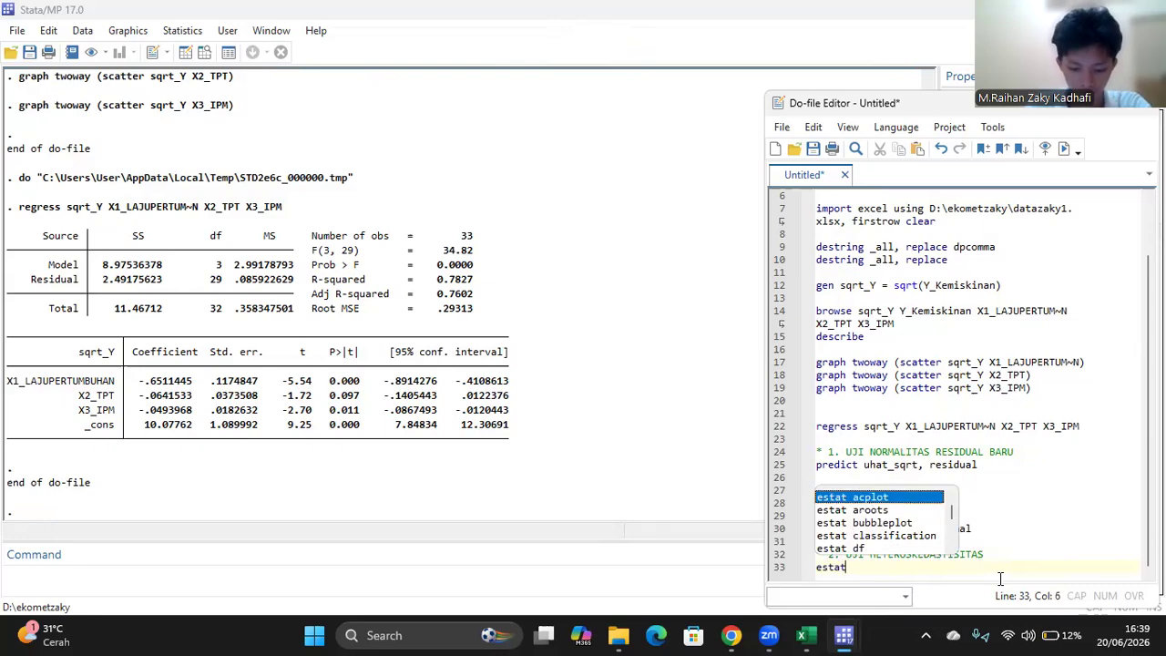
pyautogui.write(' hettest')
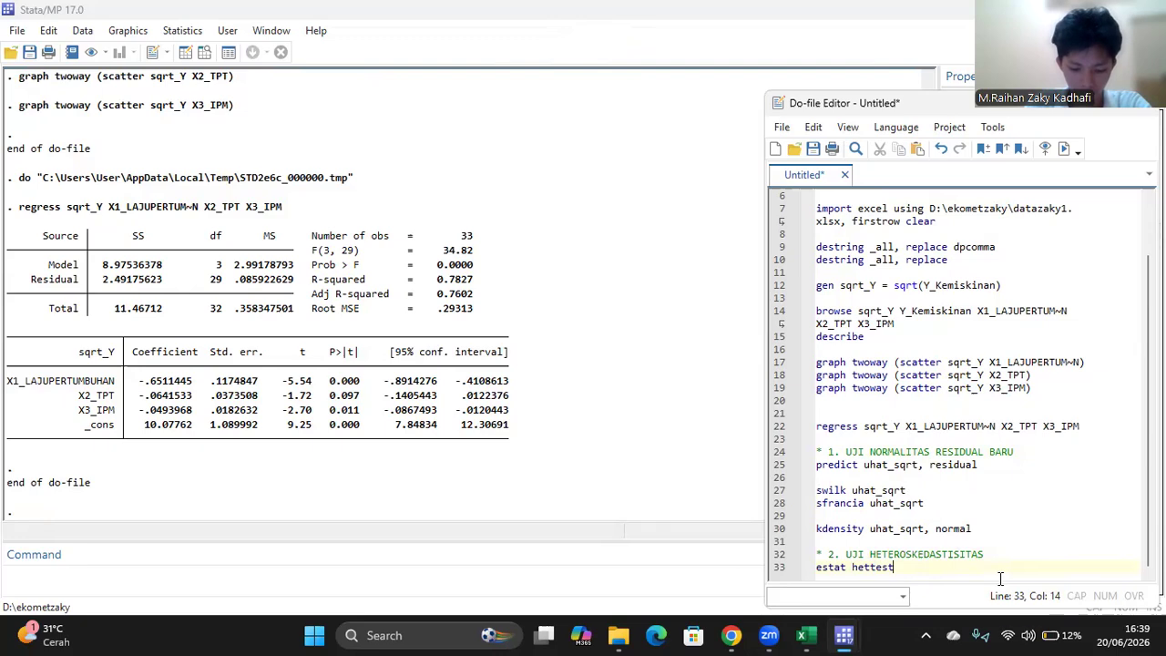
# Add the comment heading * 3. UJI MULTIKOLINEARITAS on line 36, leaving two blank lines below estat hettest.
pyautogui.press('Return')
pyautogui.press('Return')
pyautogui.press('Return')
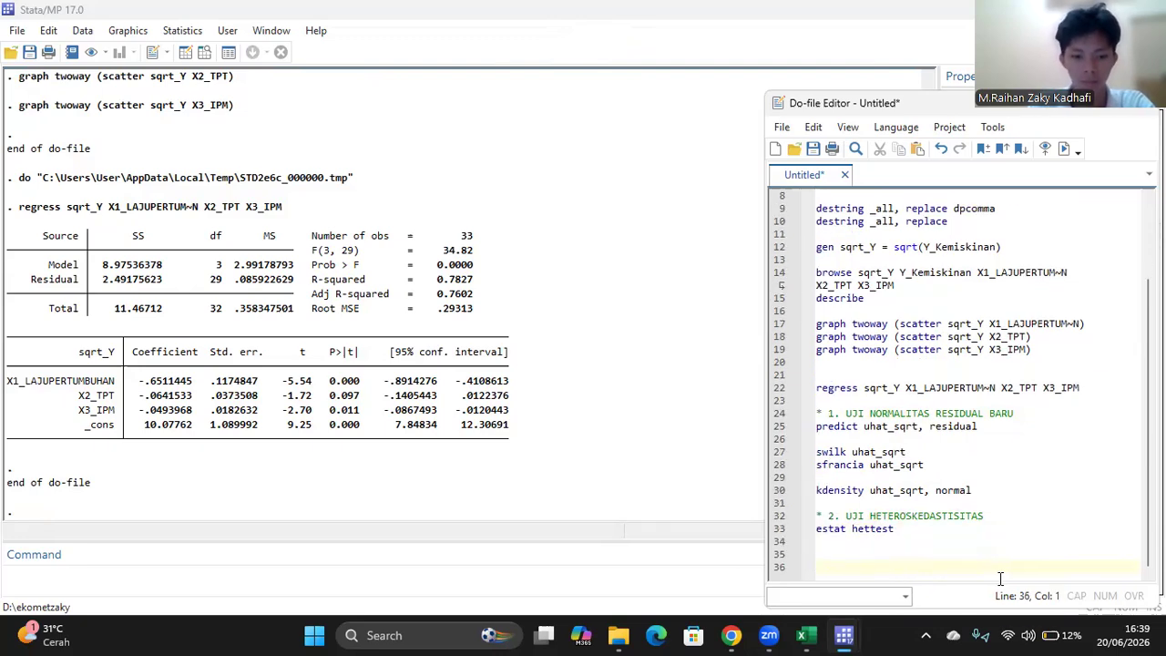
pyautogui.write('*')
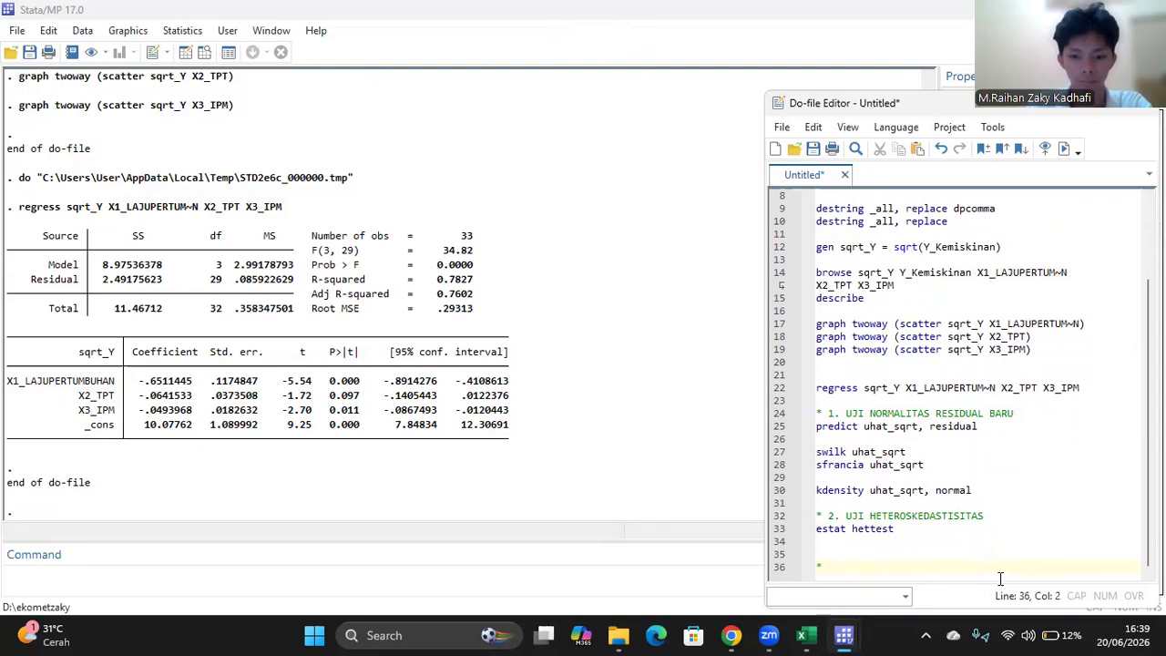
pyautogui.write(' 3')
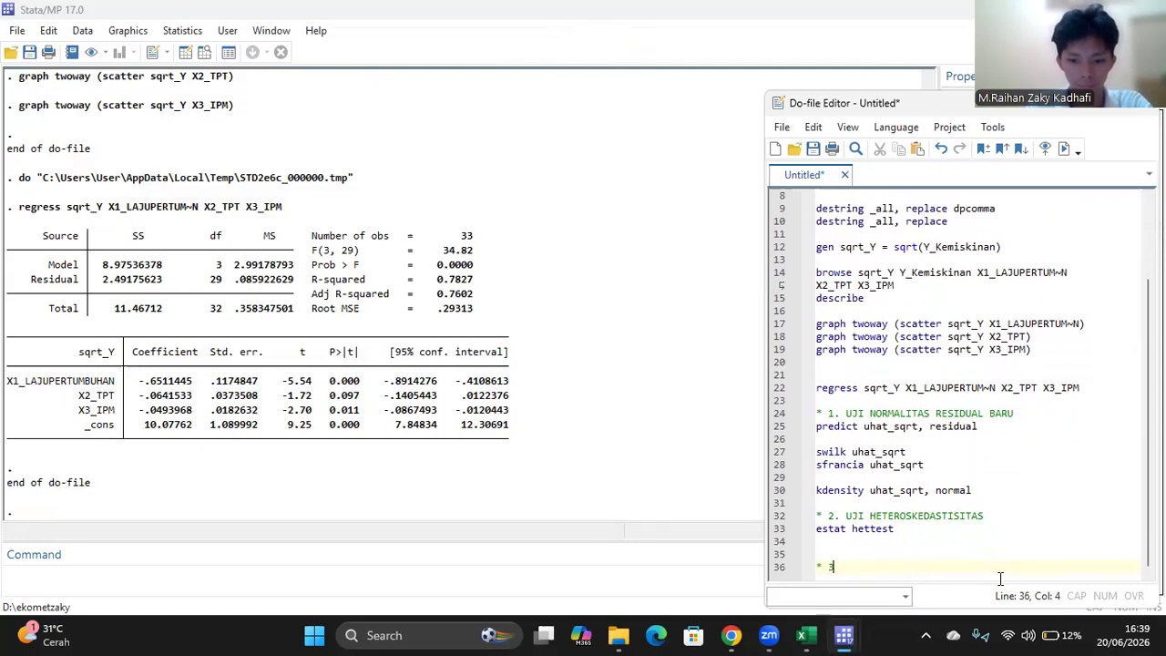
pyautogui.write('.')
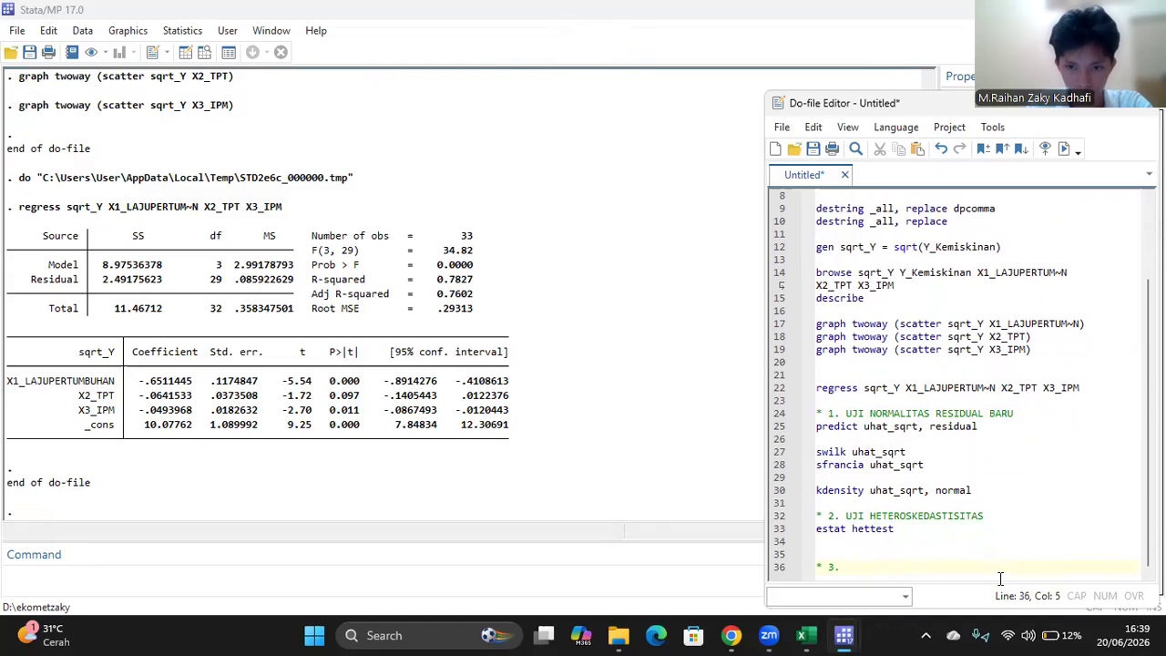
pyautogui.write(' u')
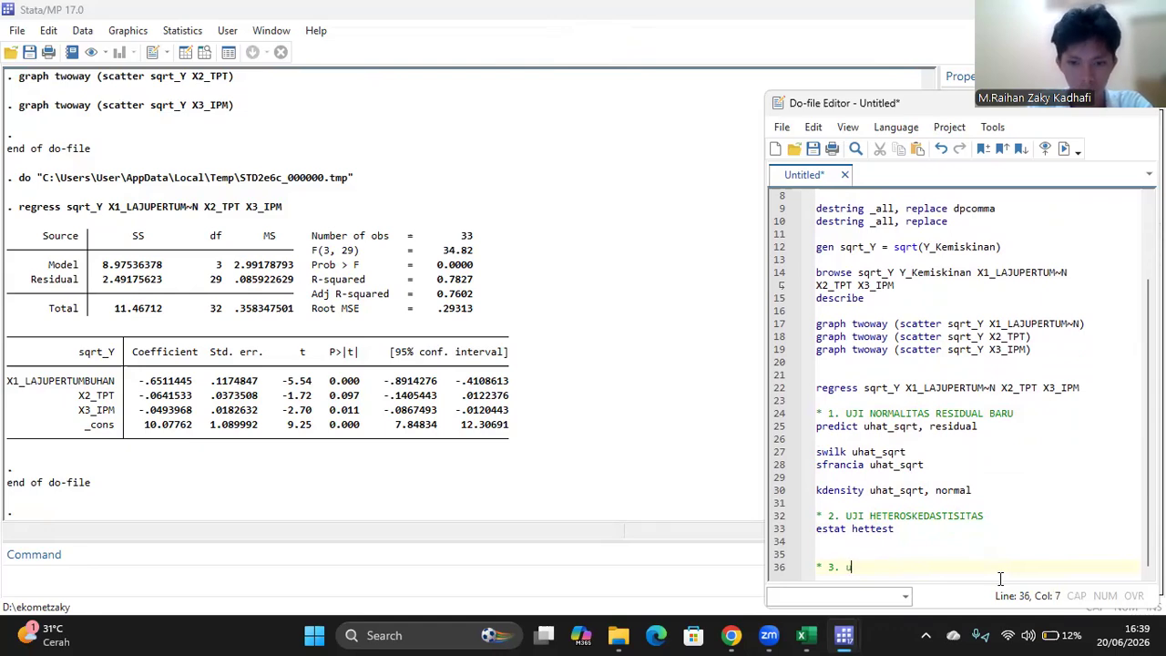
pyautogui.press('BackSpace')
pyautogui.press('capslock')
pyautogui.write('UJI')
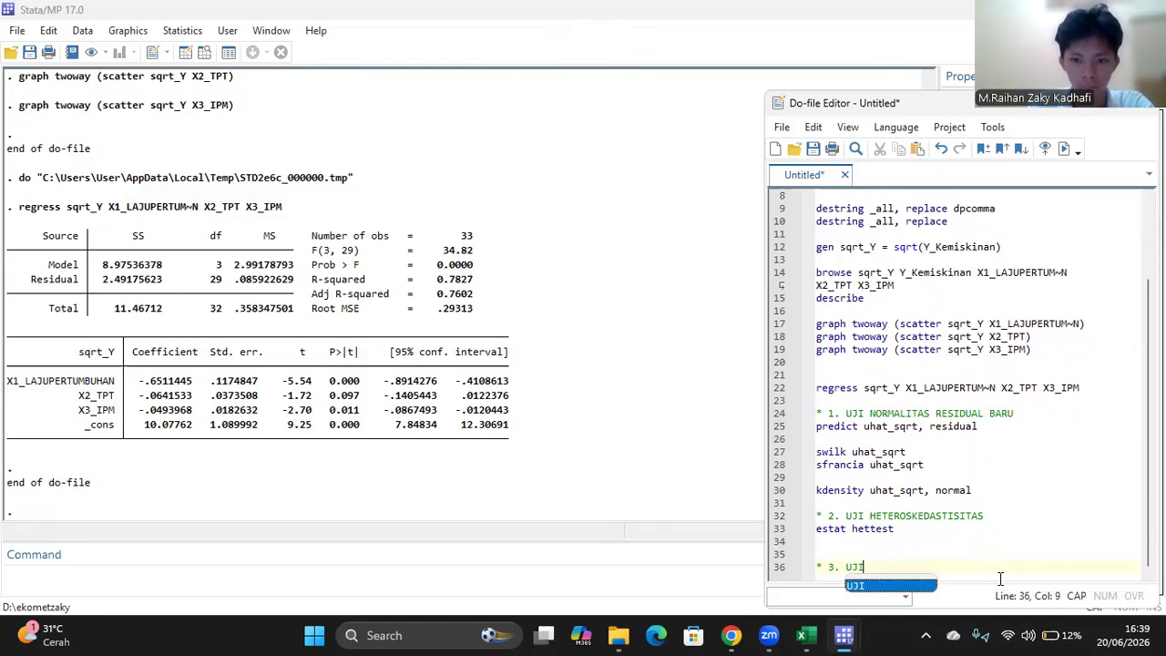
pyautogui.write(' MU')
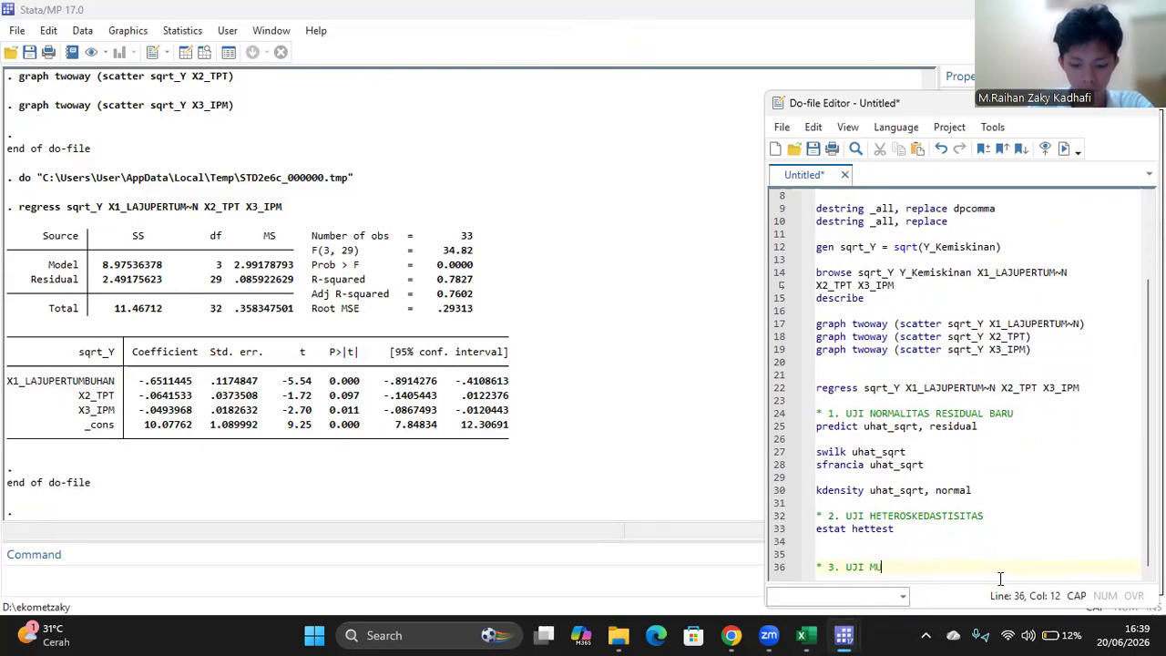
pyautogui.write('LTI')
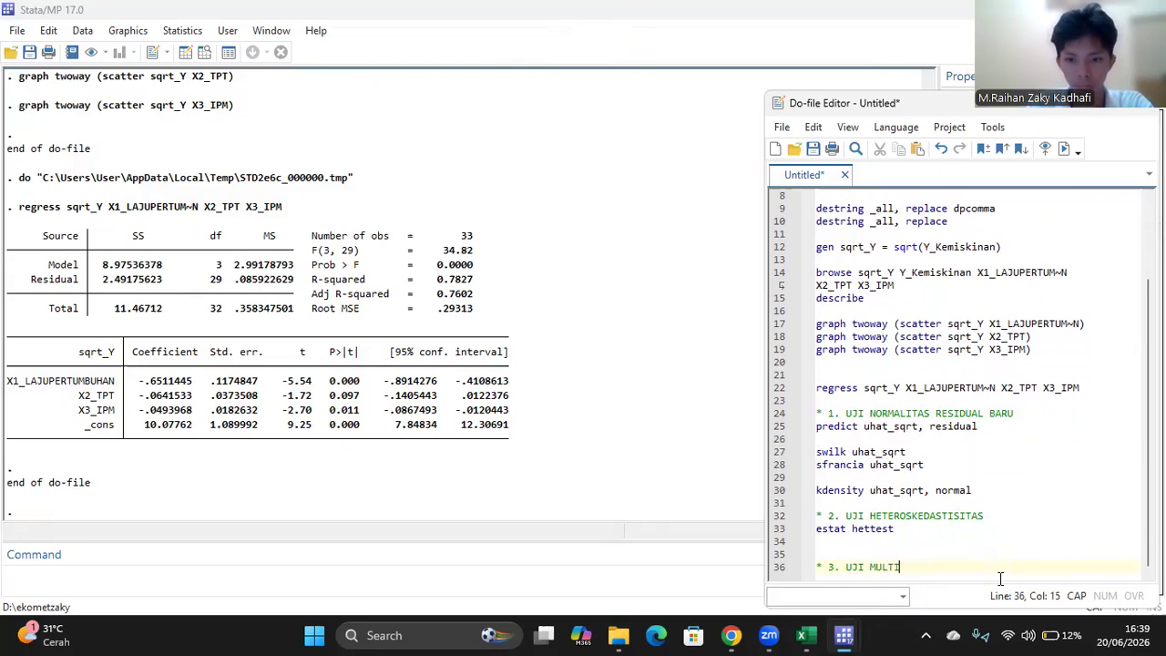
pyautogui.write('KO')
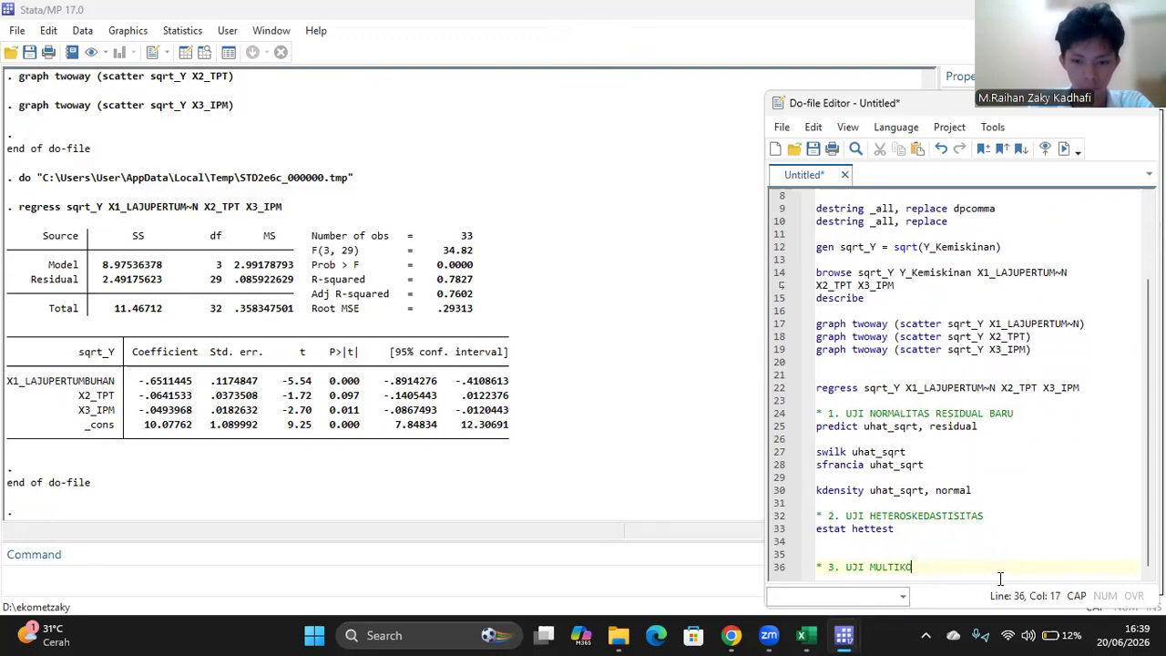
pyautogui.write('LINE')
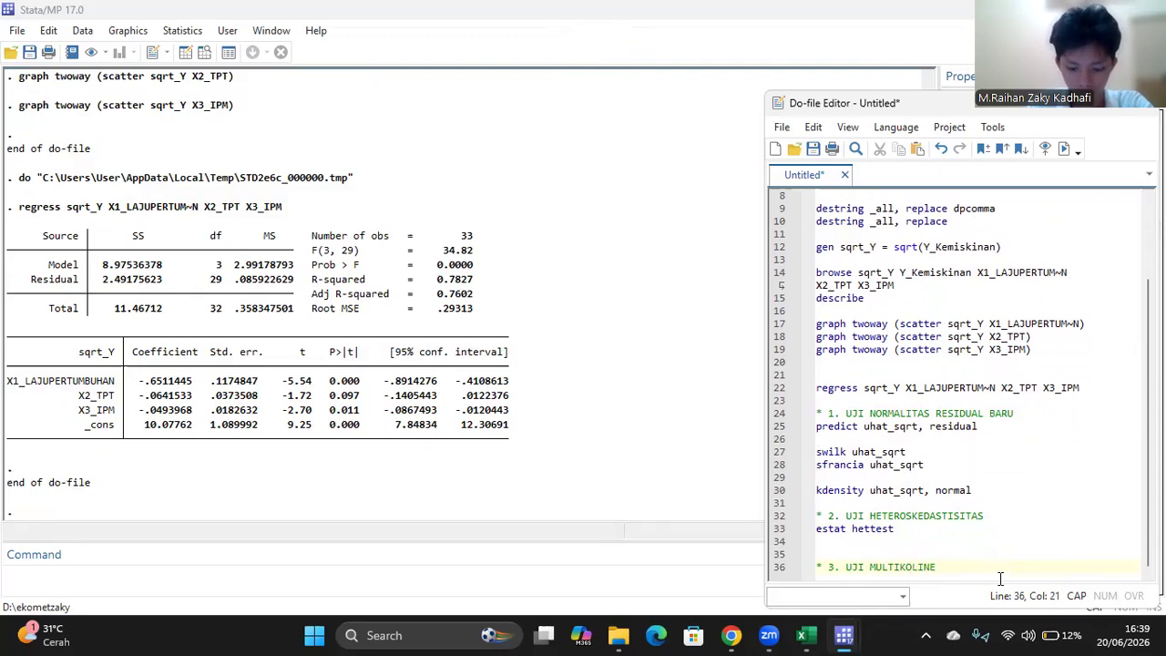
pyautogui.write('ARITAS')
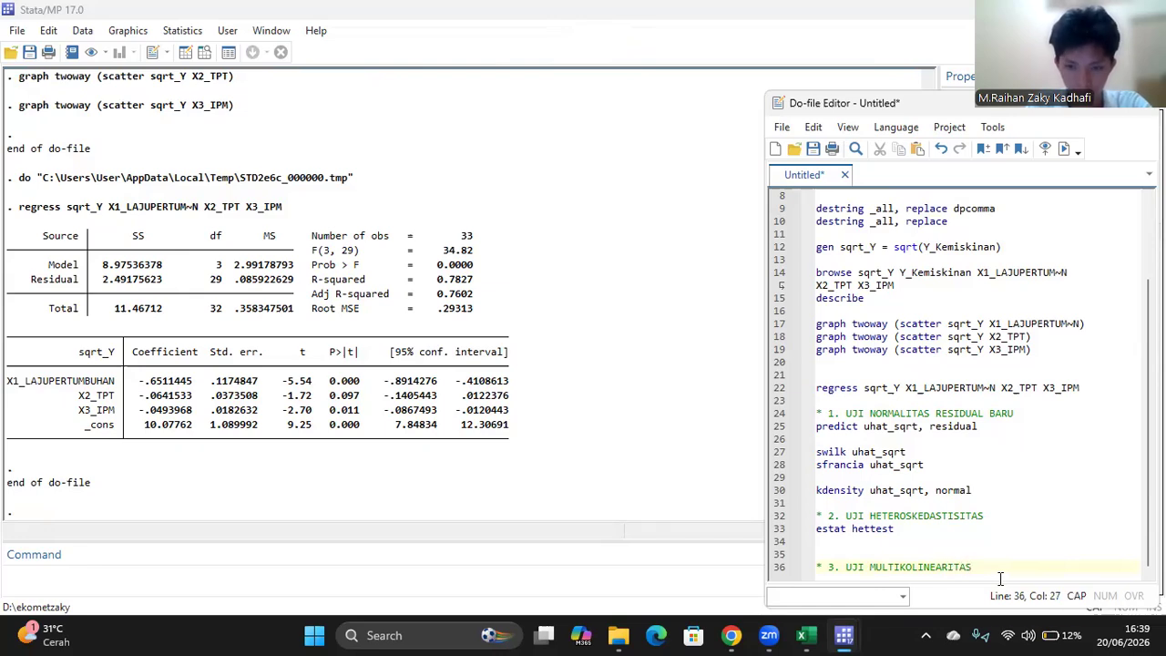
# Add the multicollinearity test command estat vif on line 37, directly below its heading.
pyautogui.press('Return')
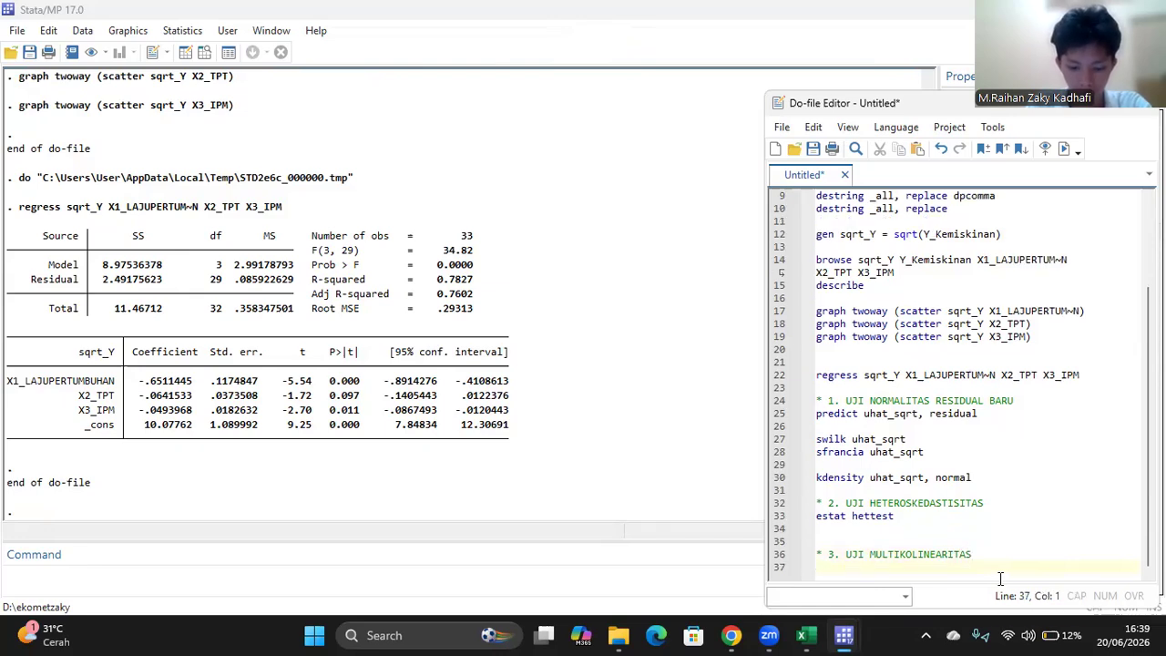
pyautogui.write('estat')
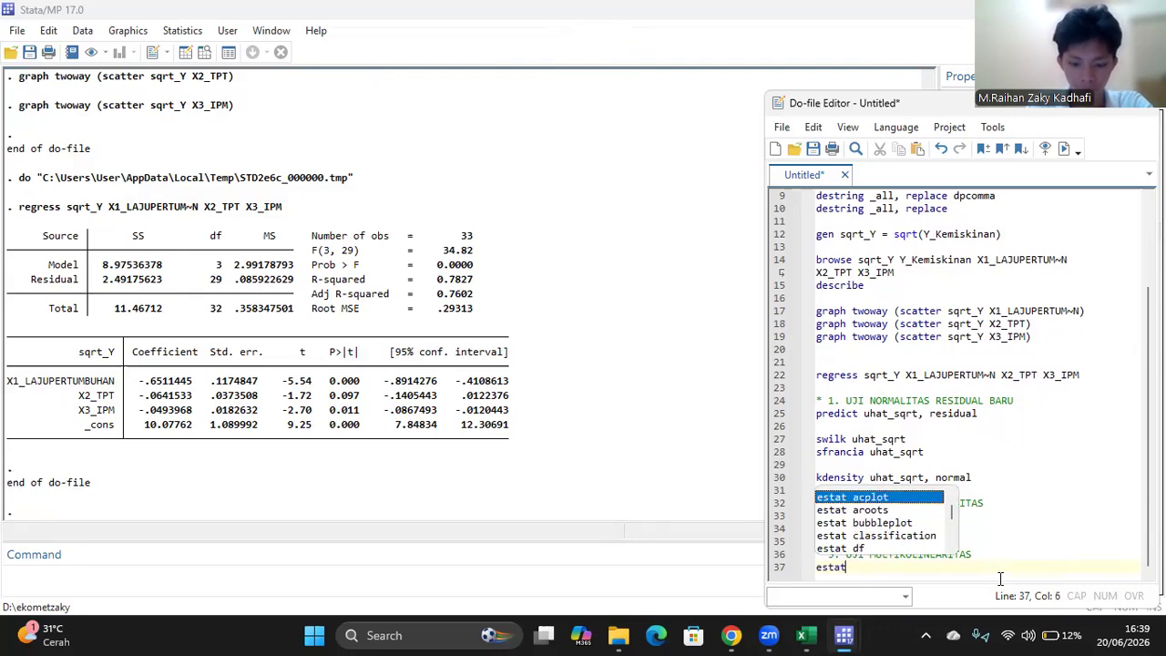
pyautogui.write(' v')
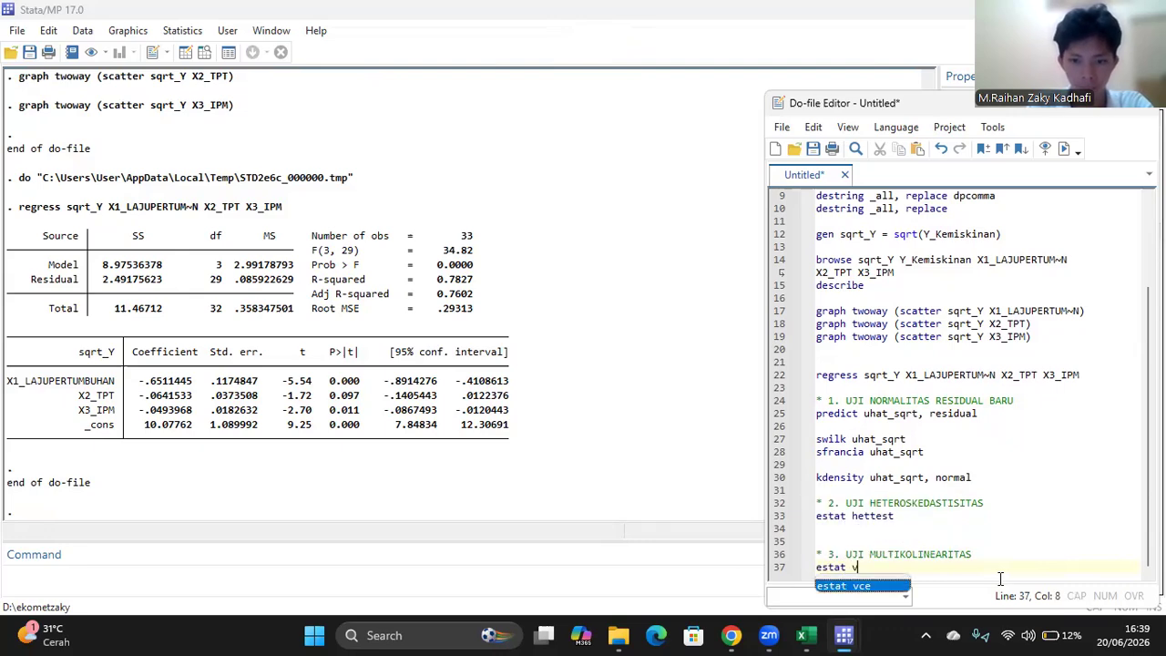
pyautogui.write('if')
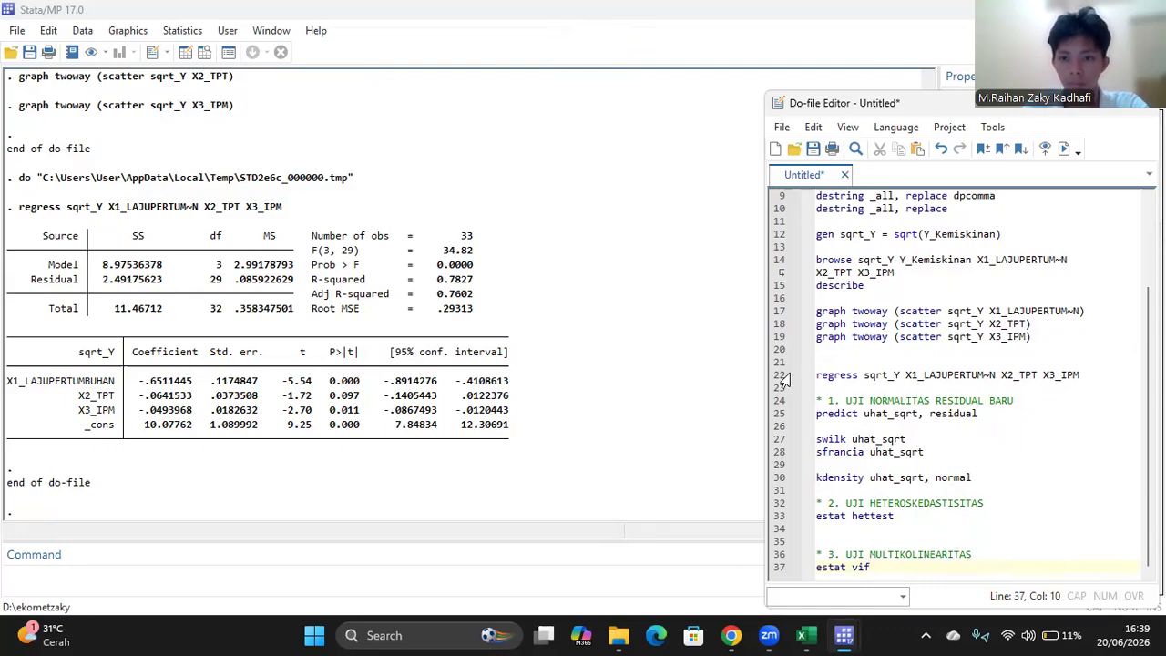
# Run only the residual normality section, from its heading on line 24 through the kdensity command, and close the resulting density graph.
pyautogui.moveTo(776, 401); pyautogui.dragTo(780, 484)
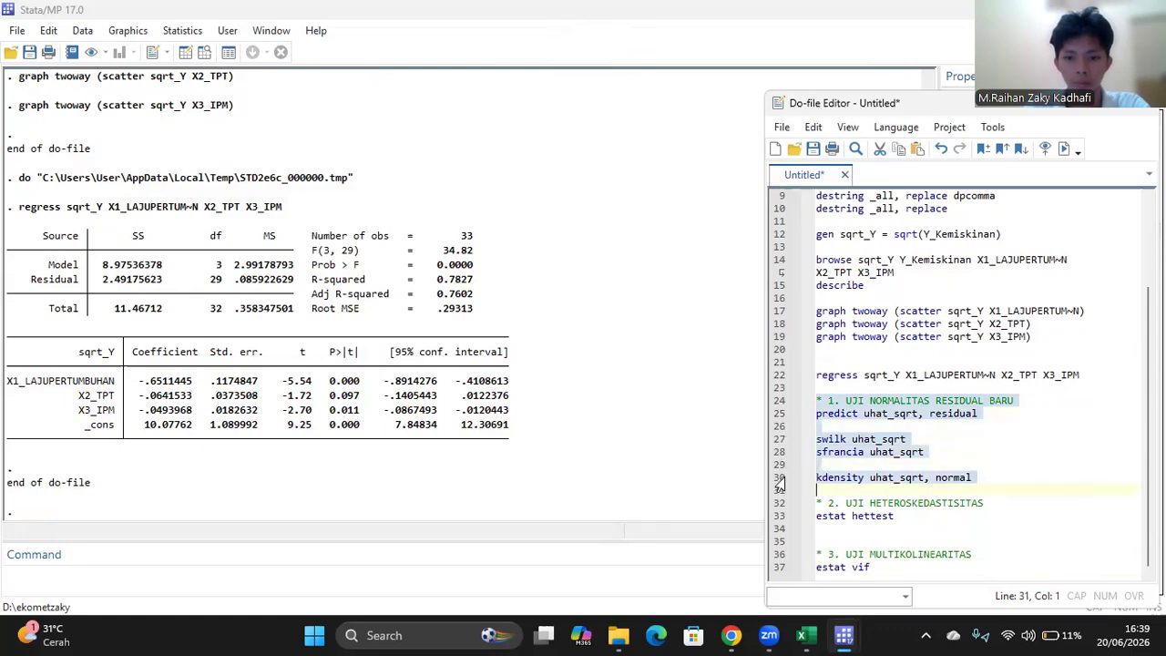
pyautogui.click(1063, 148)
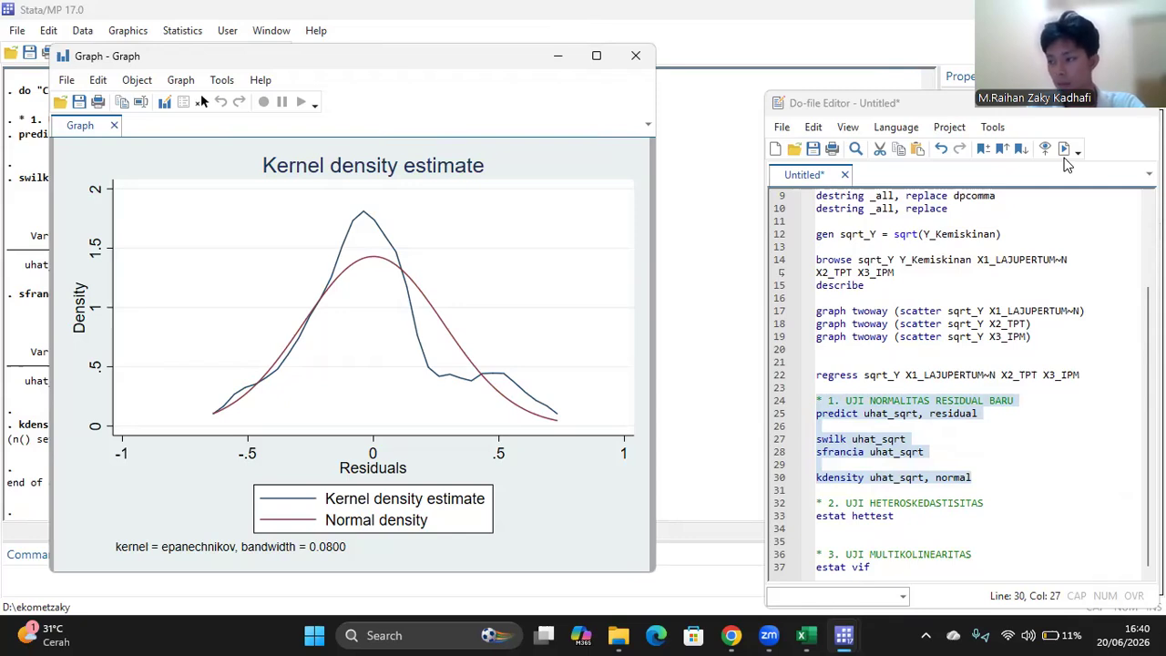
pyautogui.click(635, 55)
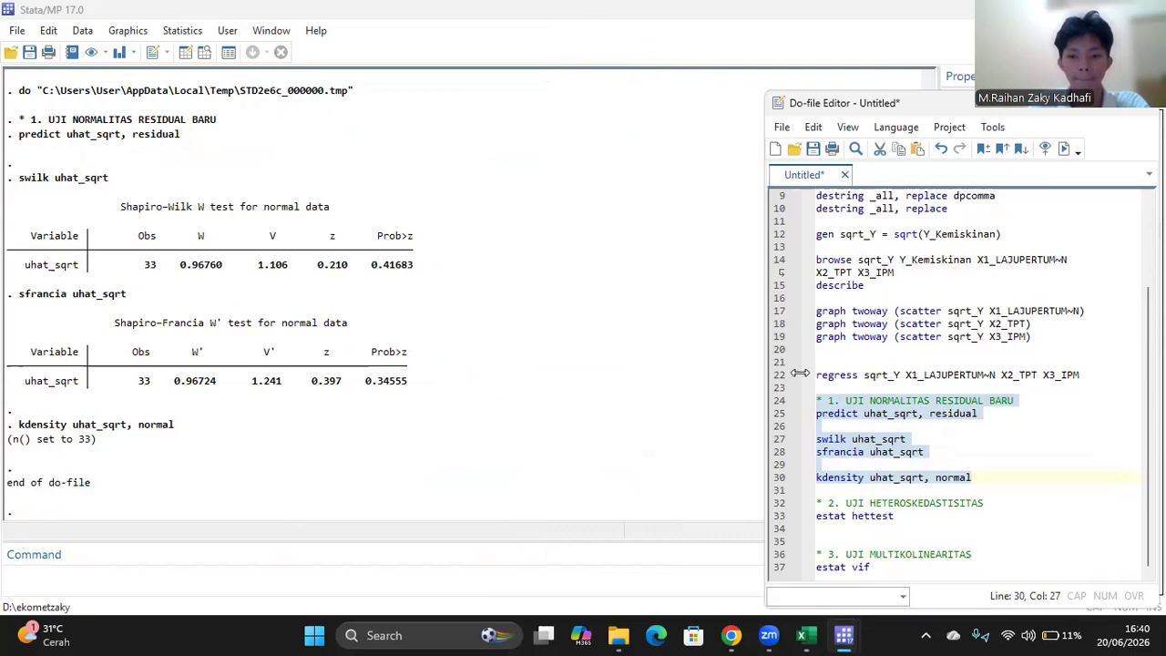
# Run only the heteroskedasticity section of the do-file, its heading and estat hettest on lines 32 to 33.
pyautogui.moveTo(779, 501); pyautogui.dragTo(779, 528)
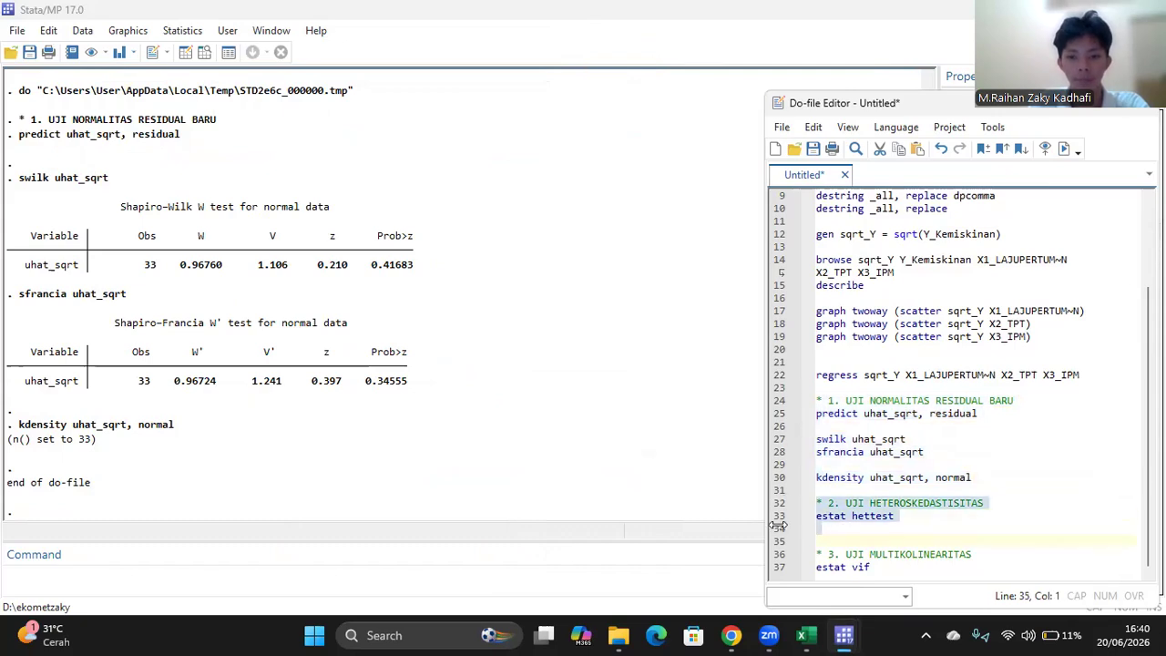
pyautogui.click(780, 507)
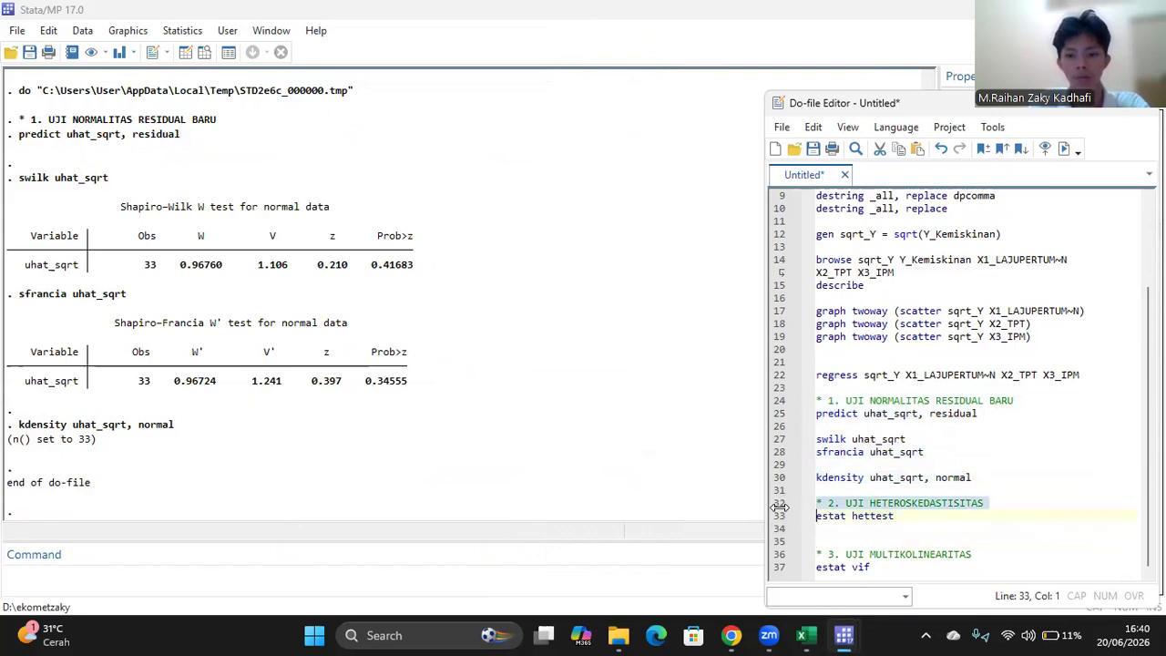
pyautogui.moveTo(780, 507); pyautogui.dragTo(780, 515)
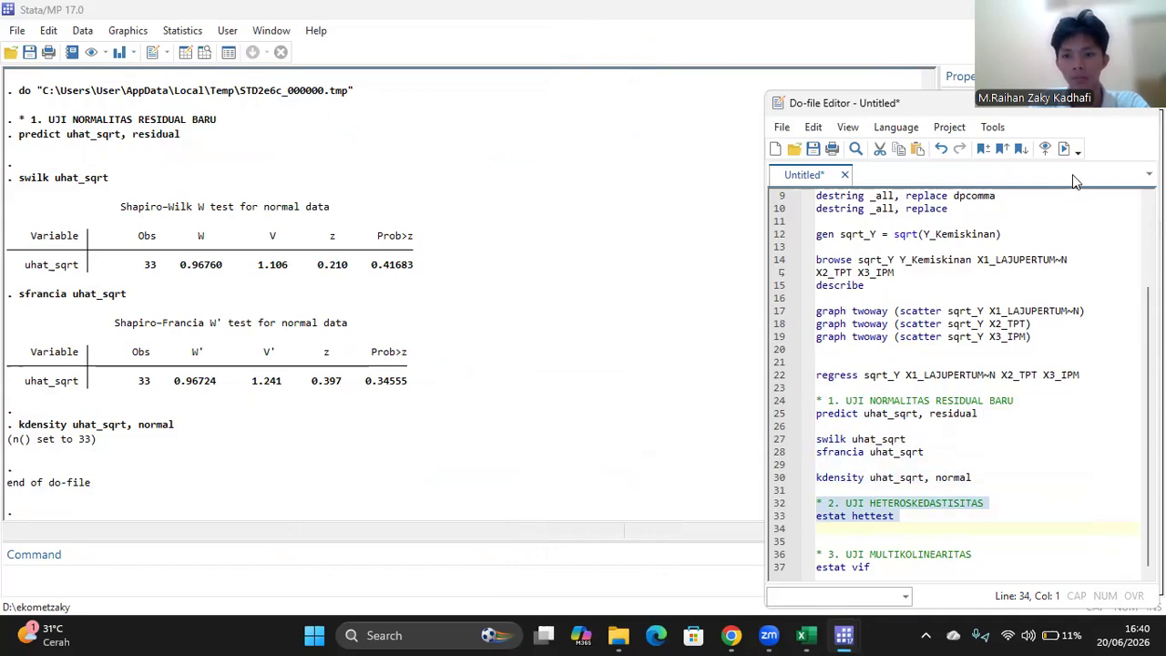
pyautogui.click(1064, 149)
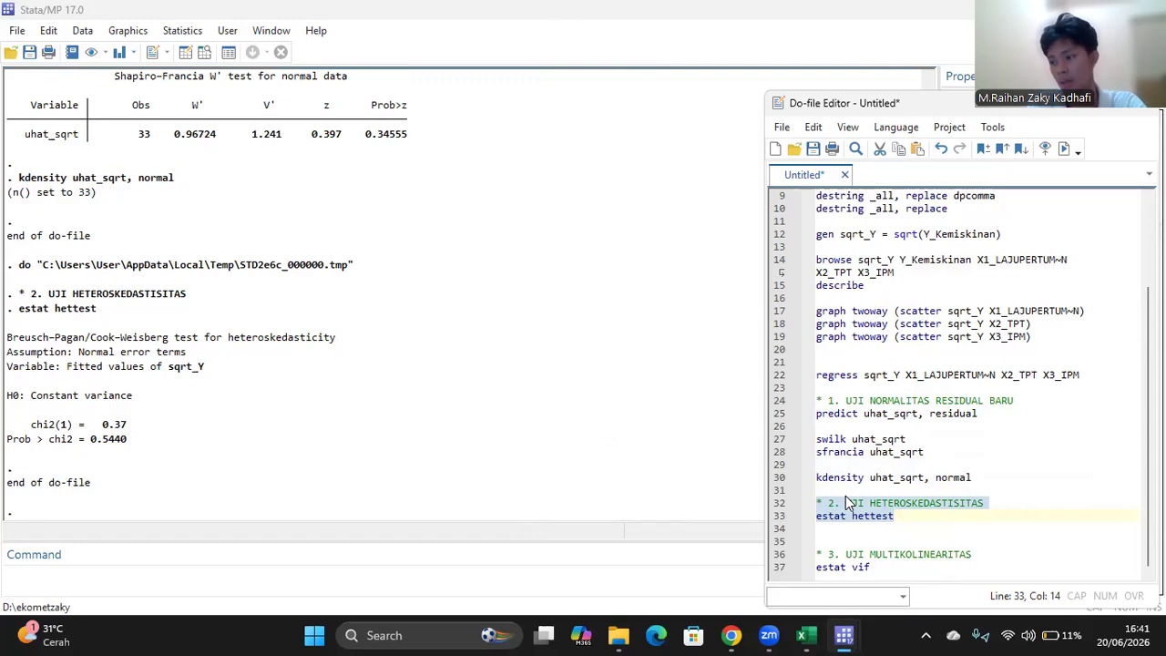
# Run only the multicollinearity section of the do-file, its heading and estat vif on lines 36 to 37.
pyautogui.click(775, 557)
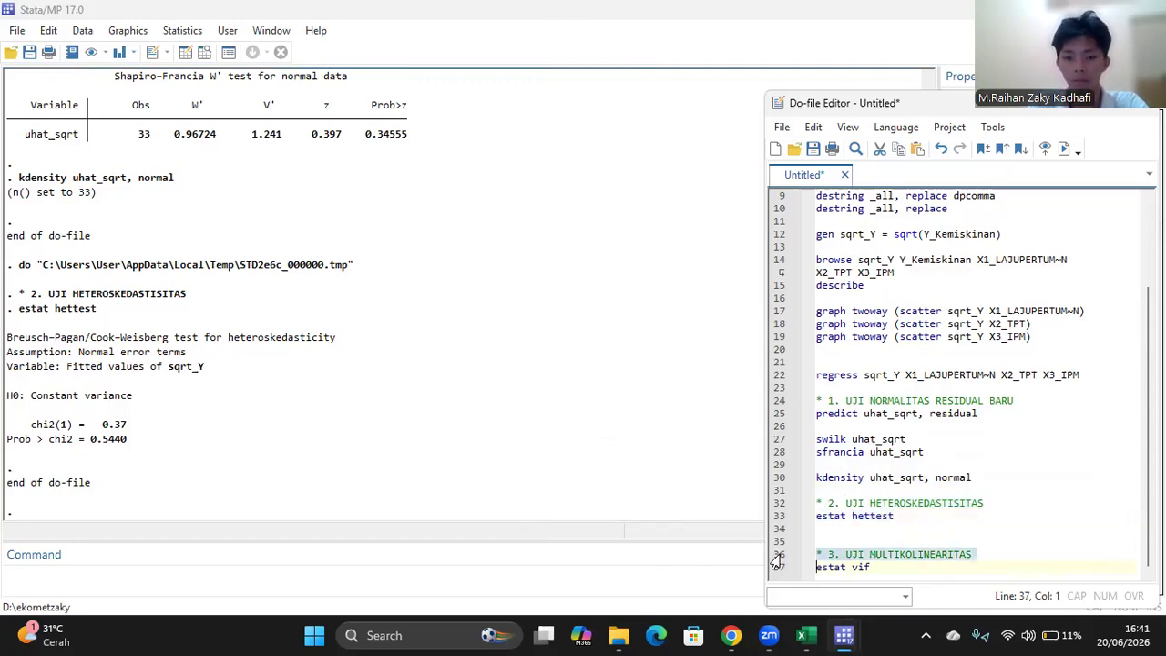
pyautogui.moveTo(776, 557); pyautogui.dragTo(775, 570)
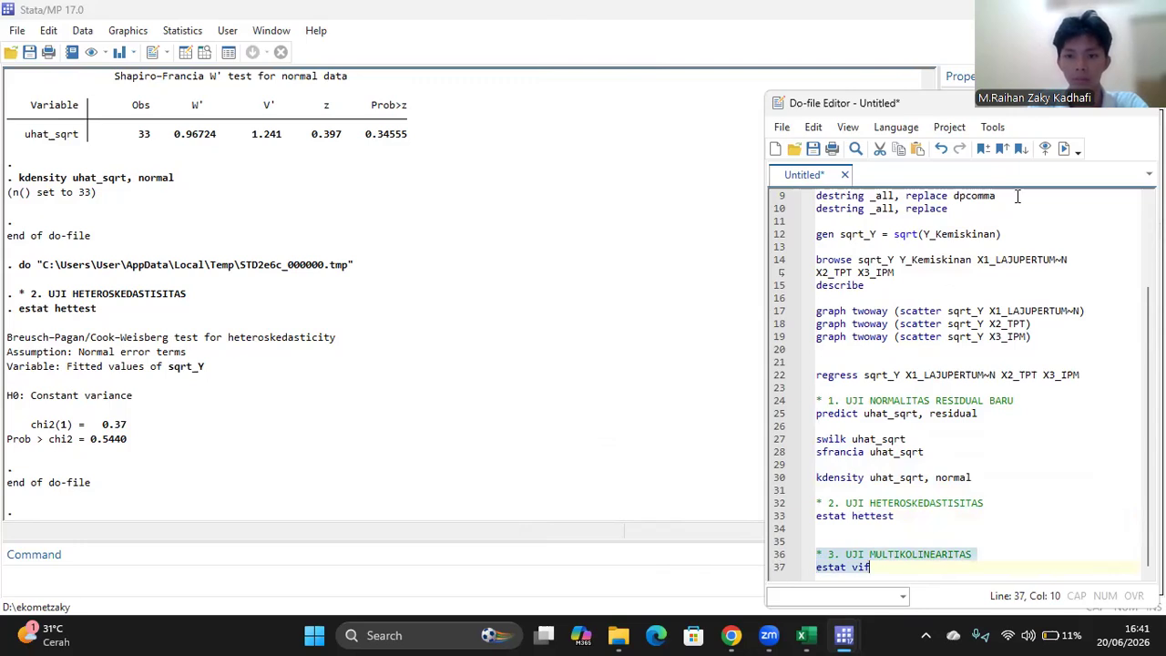
pyautogui.click(1064, 150)
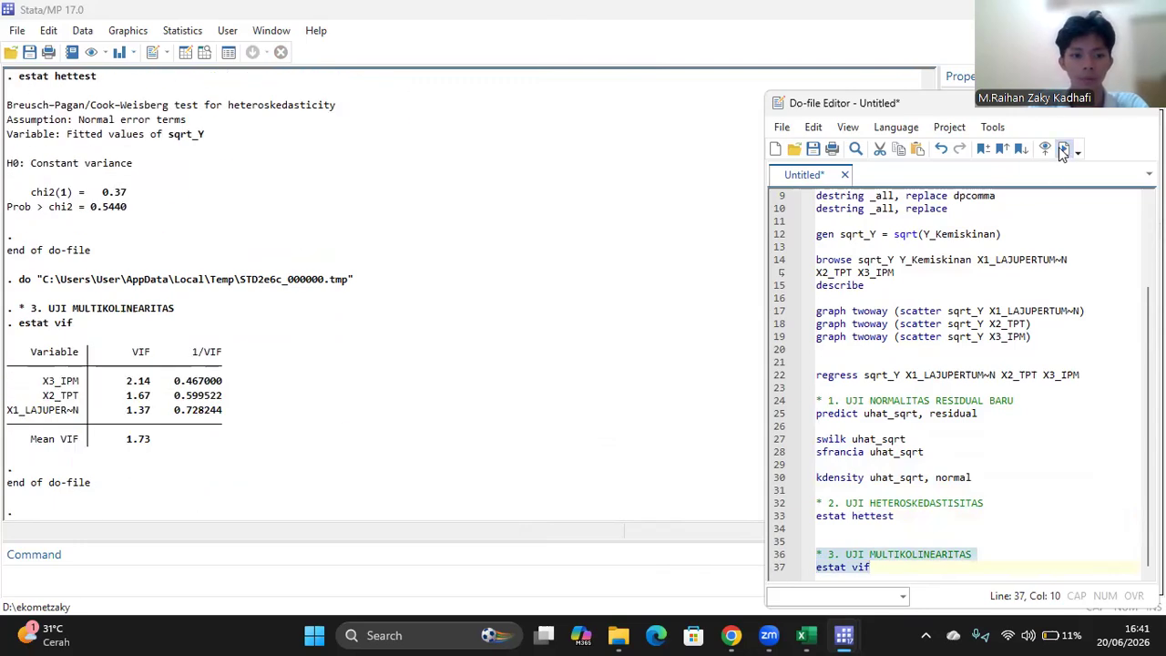